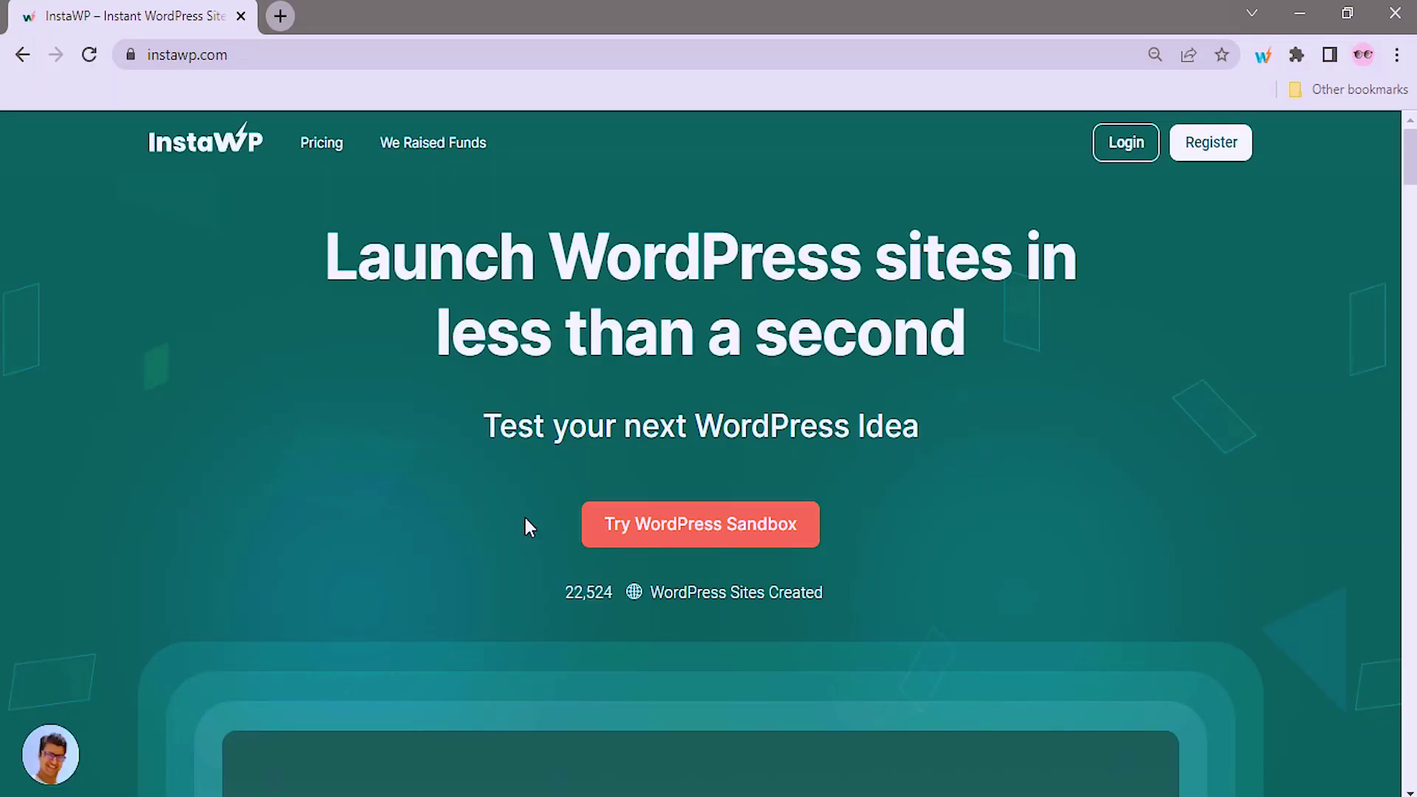
# - Start a new InstaWP sandbox site on WordPress 6.0 and PHP 8.0
pyautogui.click(602, 538)
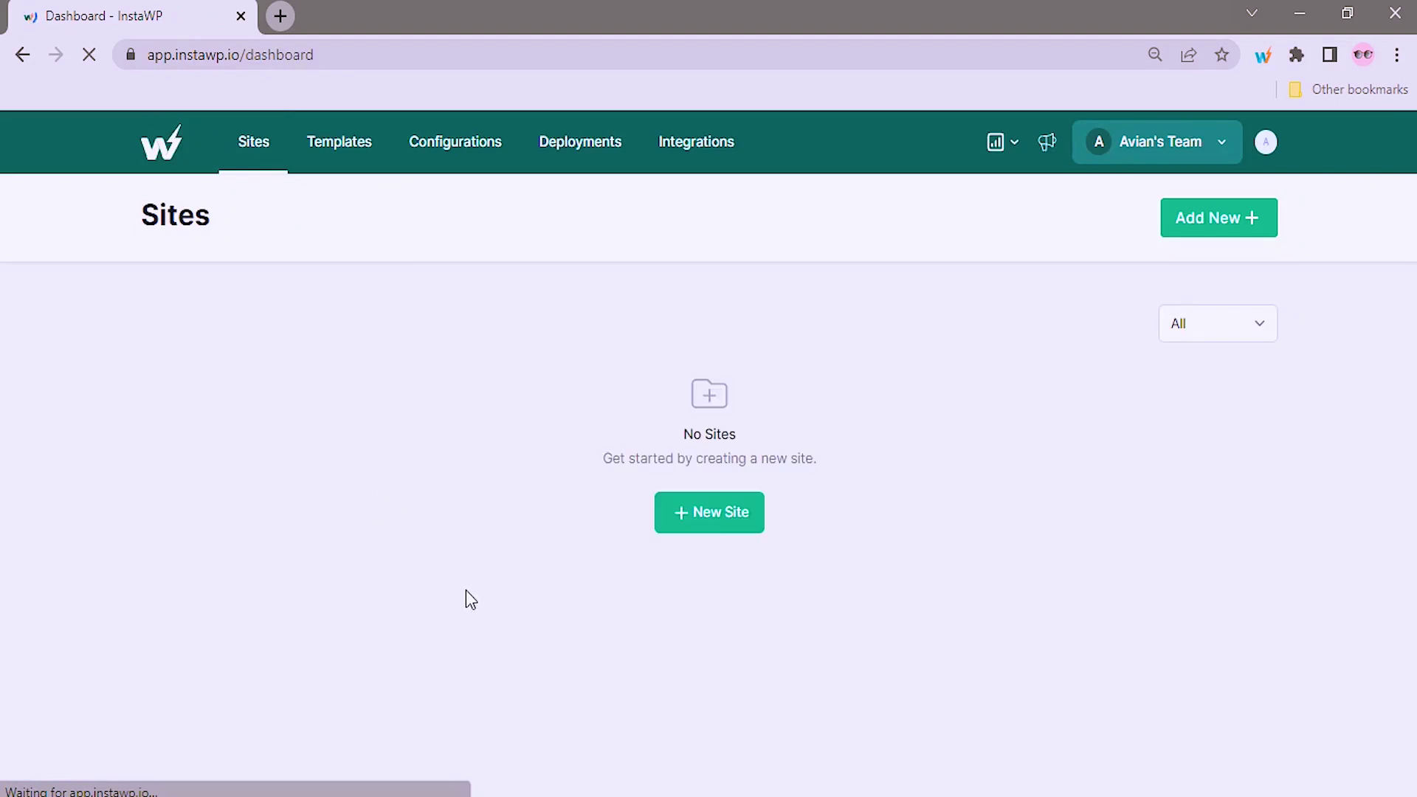
pyautogui.click(719, 526)
pyautogui.click(690, 329)
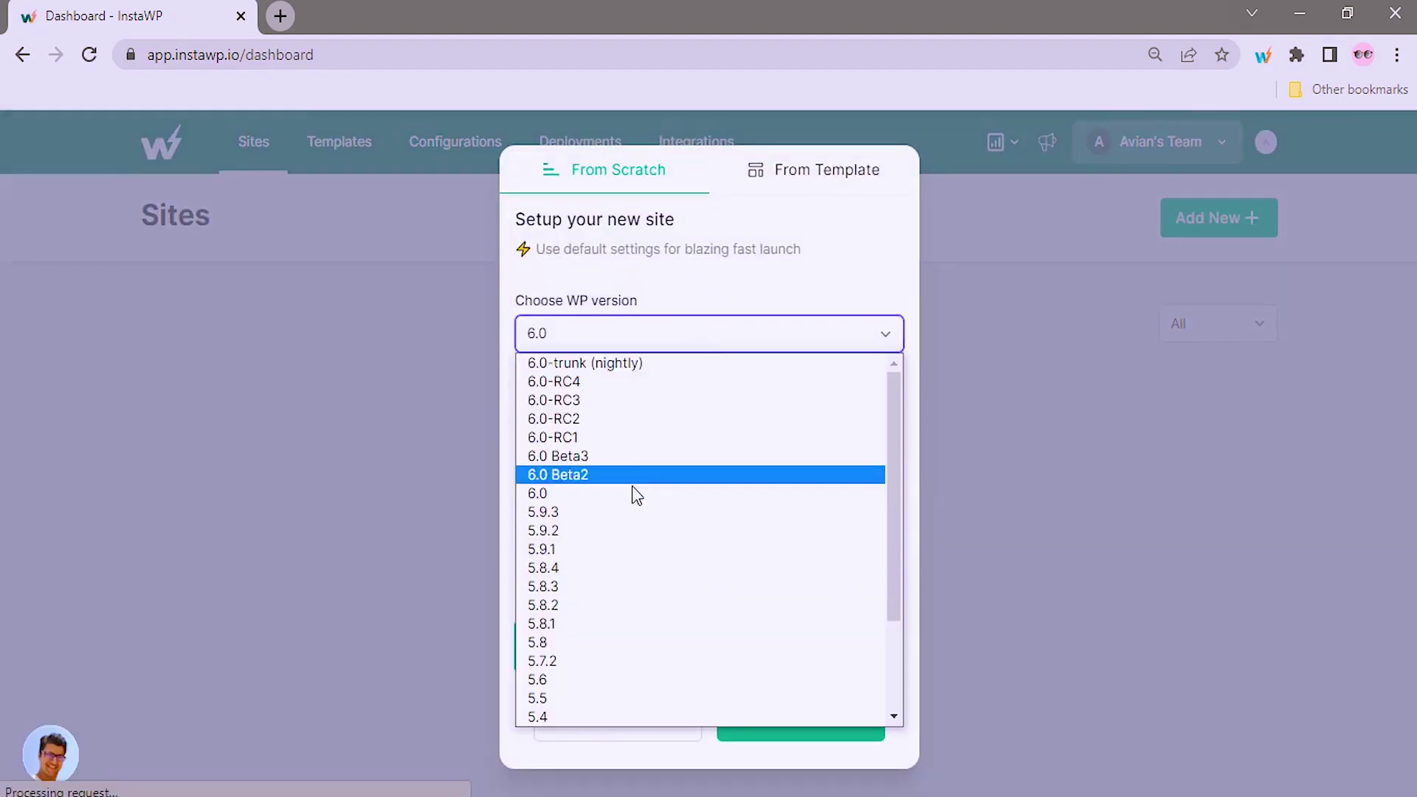
pyautogui.click(633, 494)
pyautogui.click(636, 414)
pyautogui.click(615, 459)
# - Name the site 'Yoursitename', create it, and enter its WordPress admin
pyautogui.click(644, 564)
pyautogui.write('You')
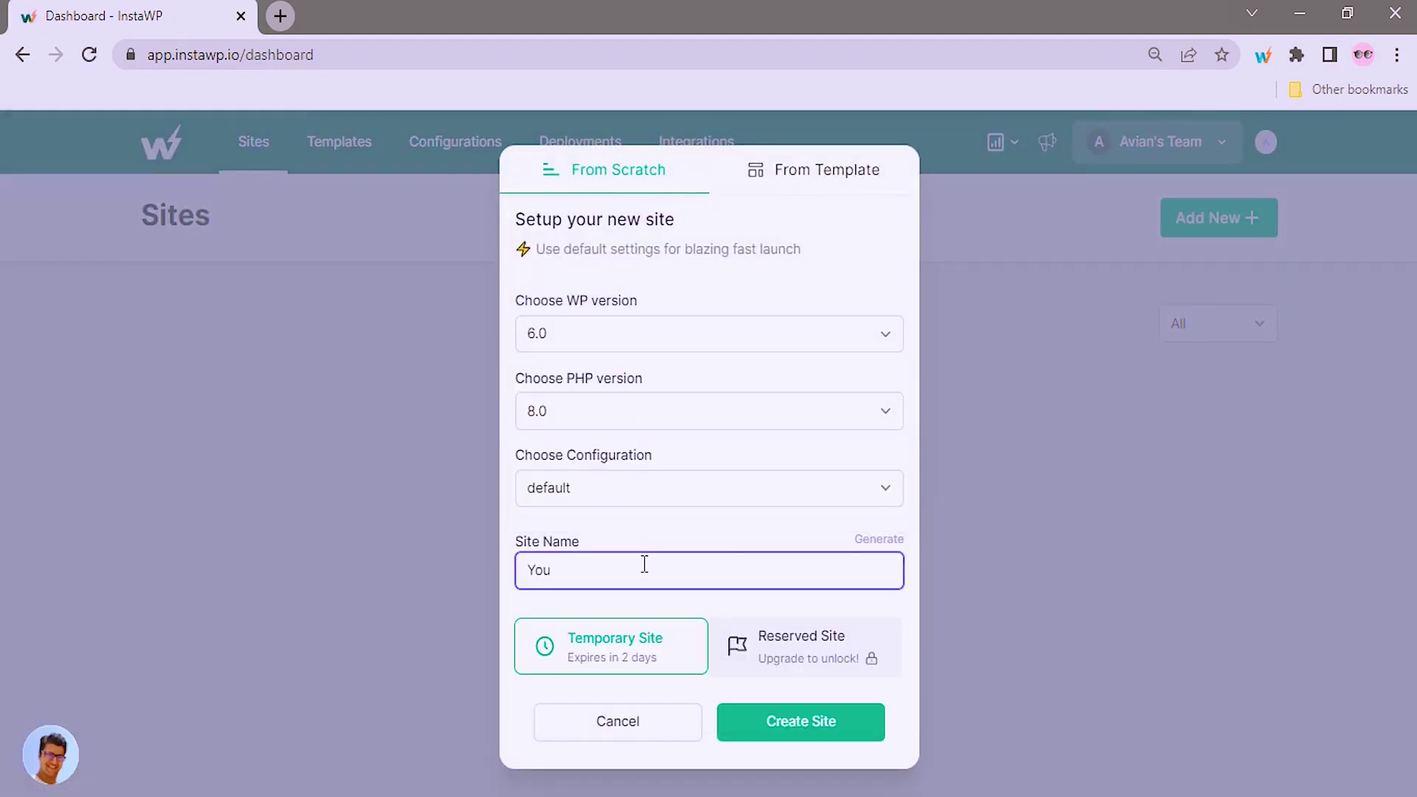
pyautogui.write('rsitename')
pyautogui.click(747, 734)
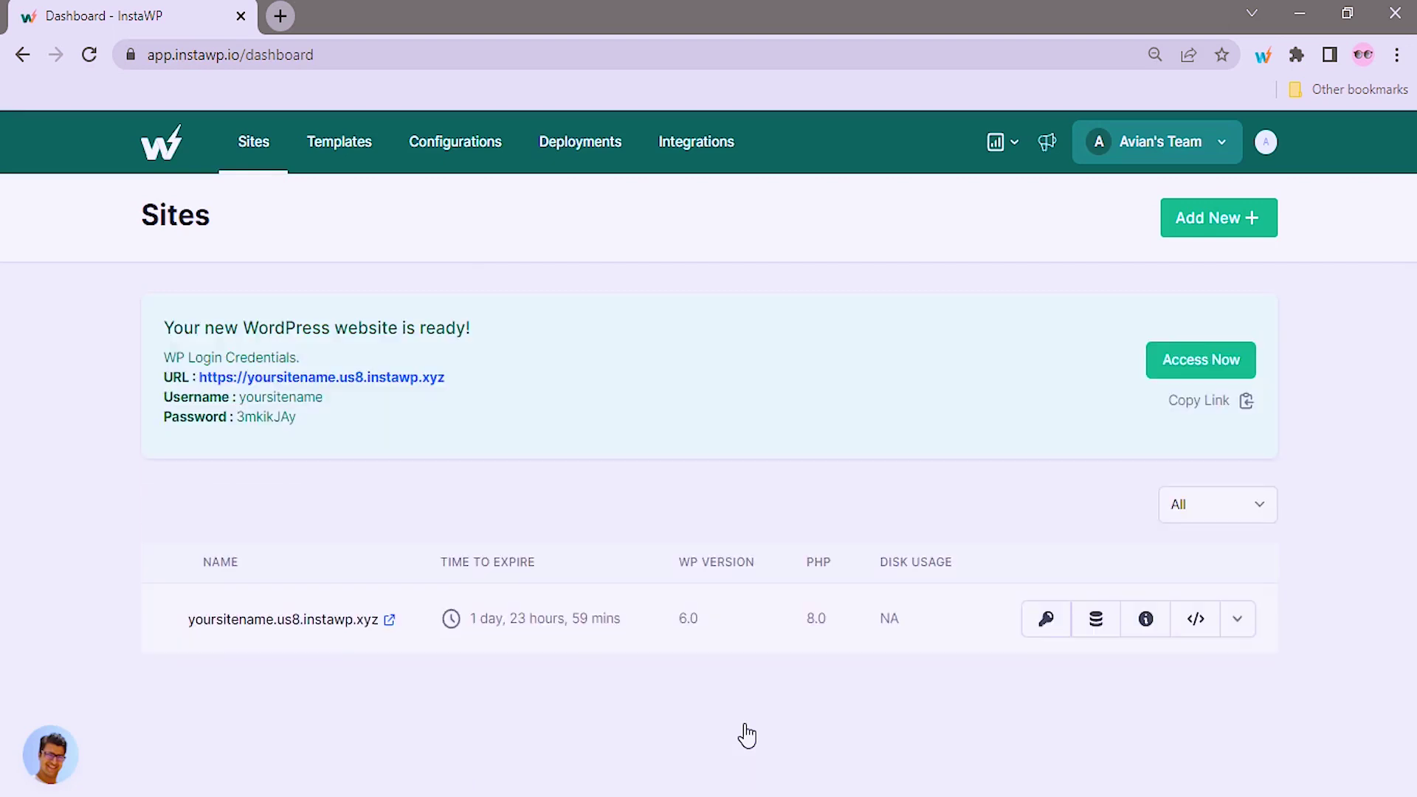
pyautogui.click(1194, 361)
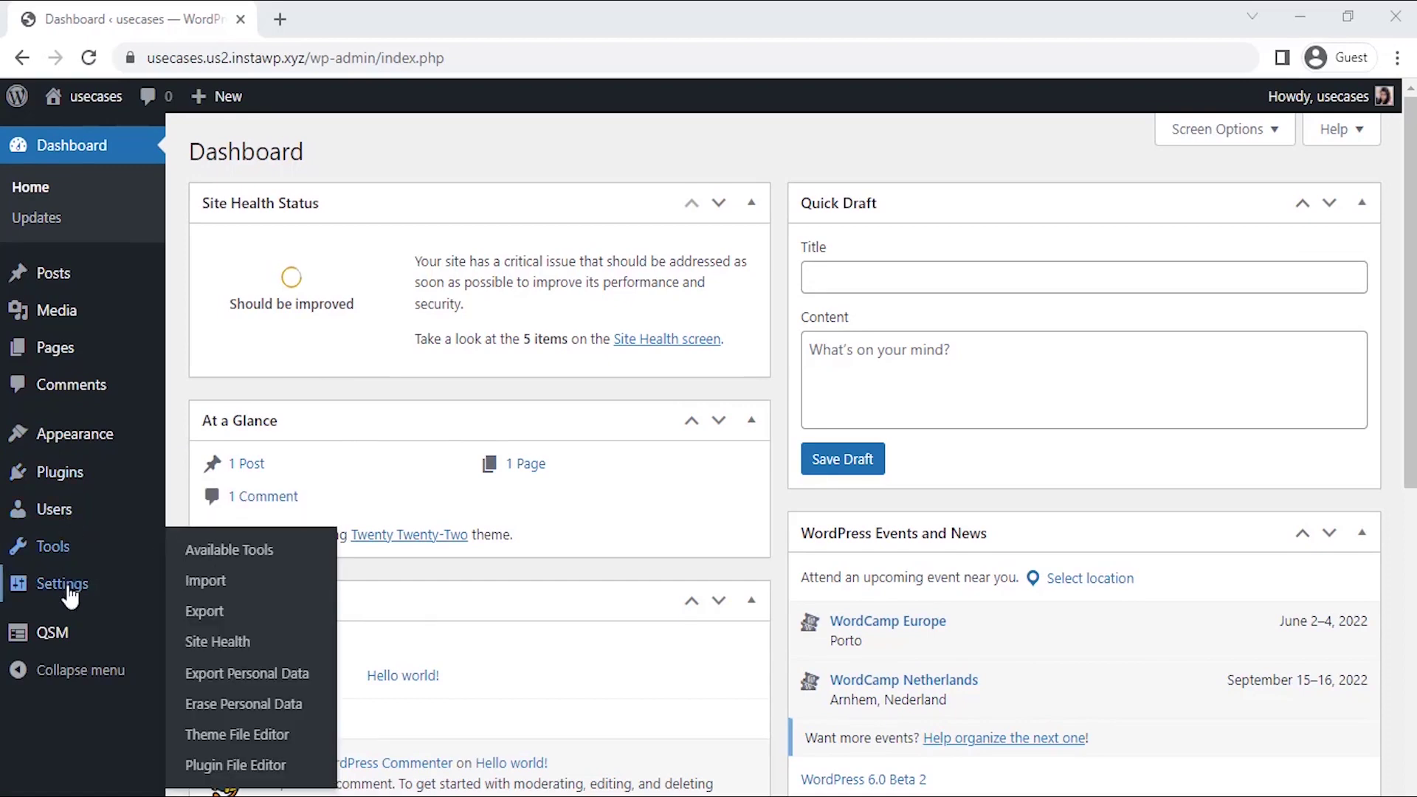
# - Go to QSM's Quizzes/Surveys list and start a new quiz
pyautogui.moveTo(88, 631)
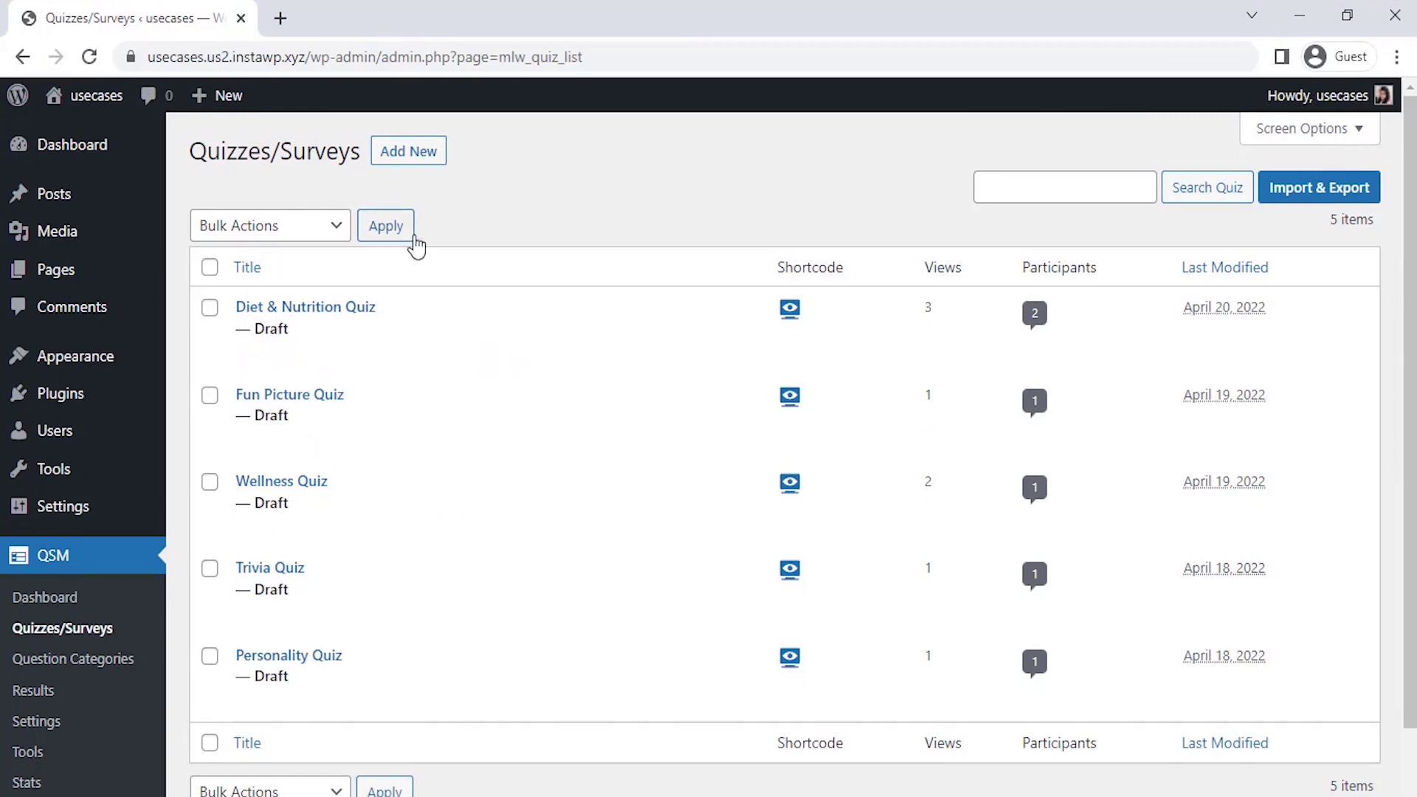
pyautogui.click(418, 155)
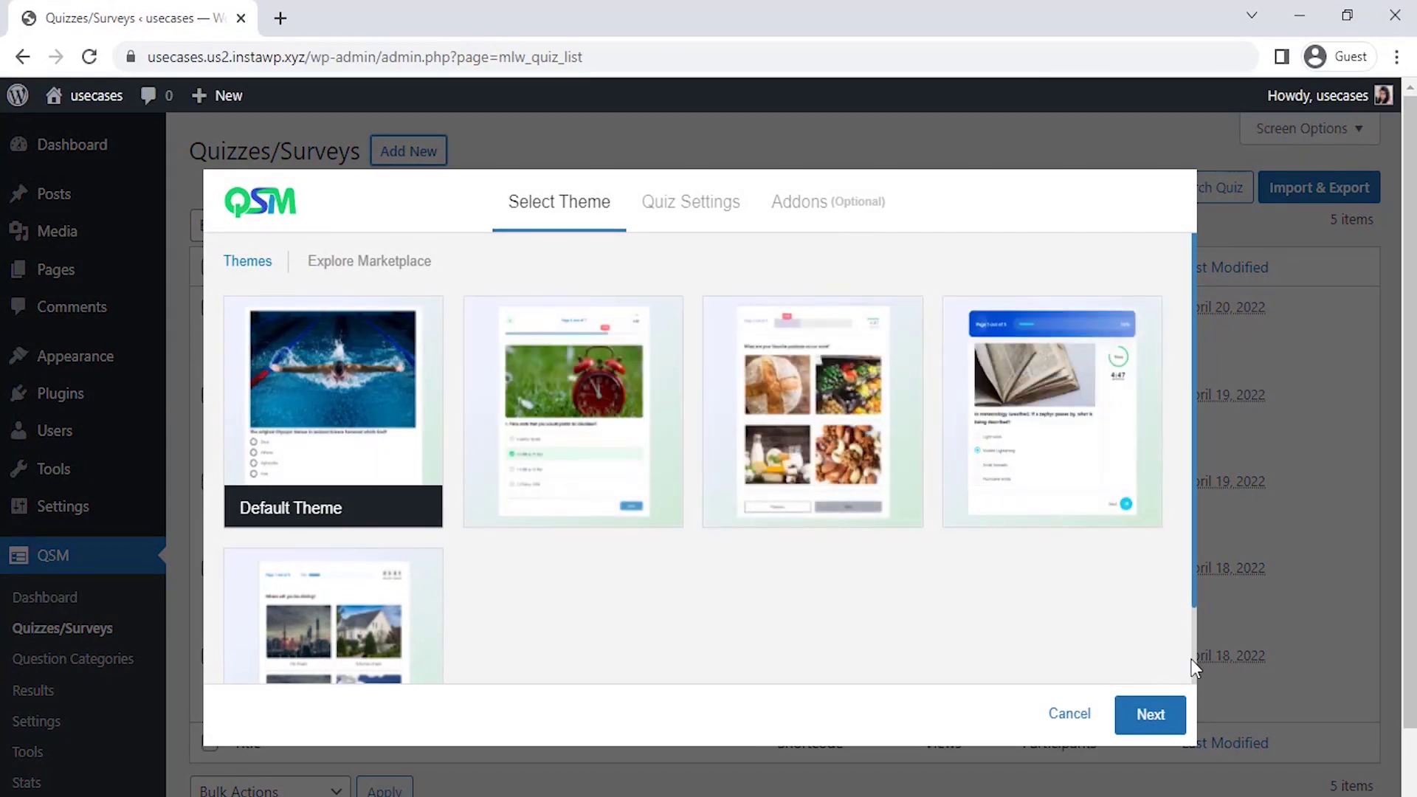
# - Keep the Default Theme and continue to the quiz settings step
pyautogui.scroll(-1, 1192, 662)
pyautogui.scroll(-2, 1192, 661)
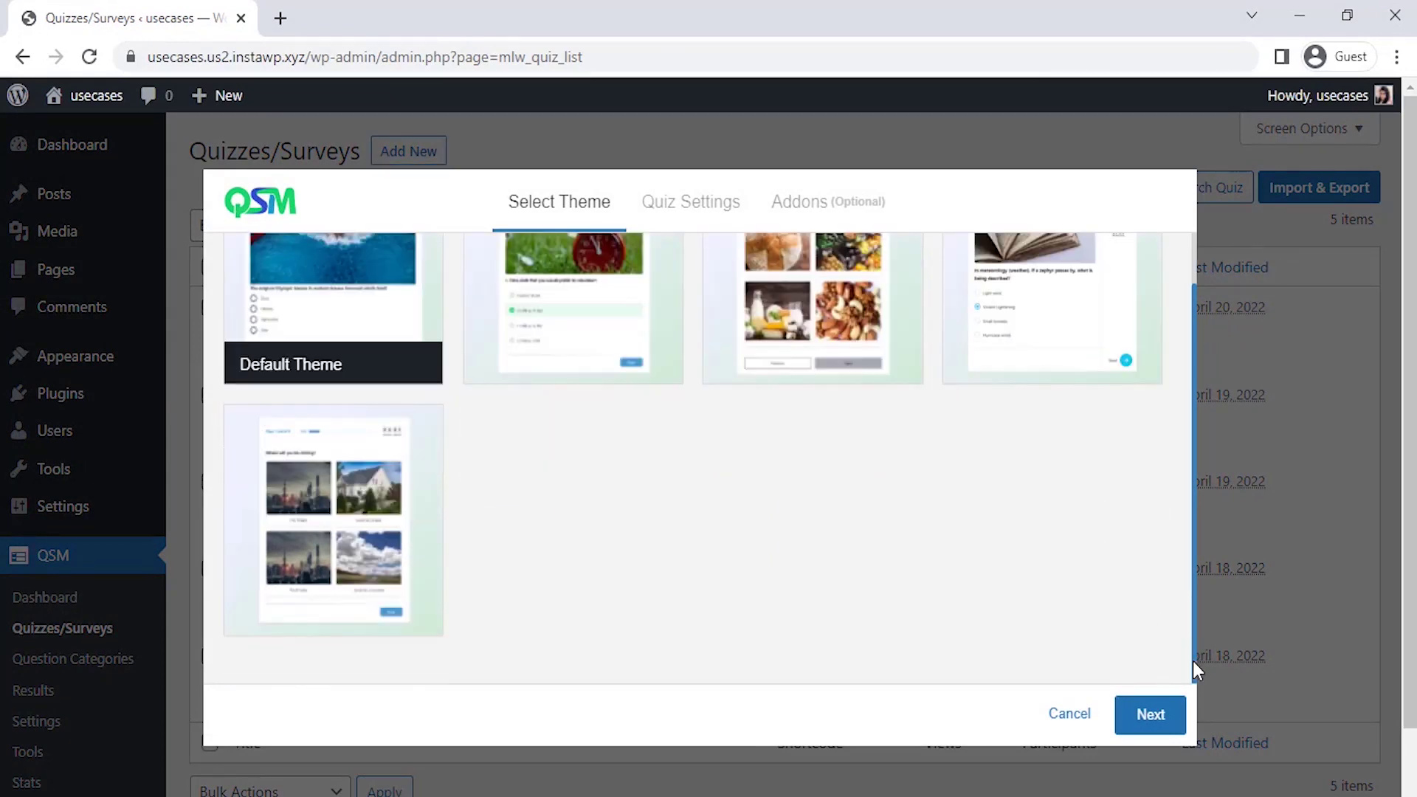
pyautogui.click(1148, 716)
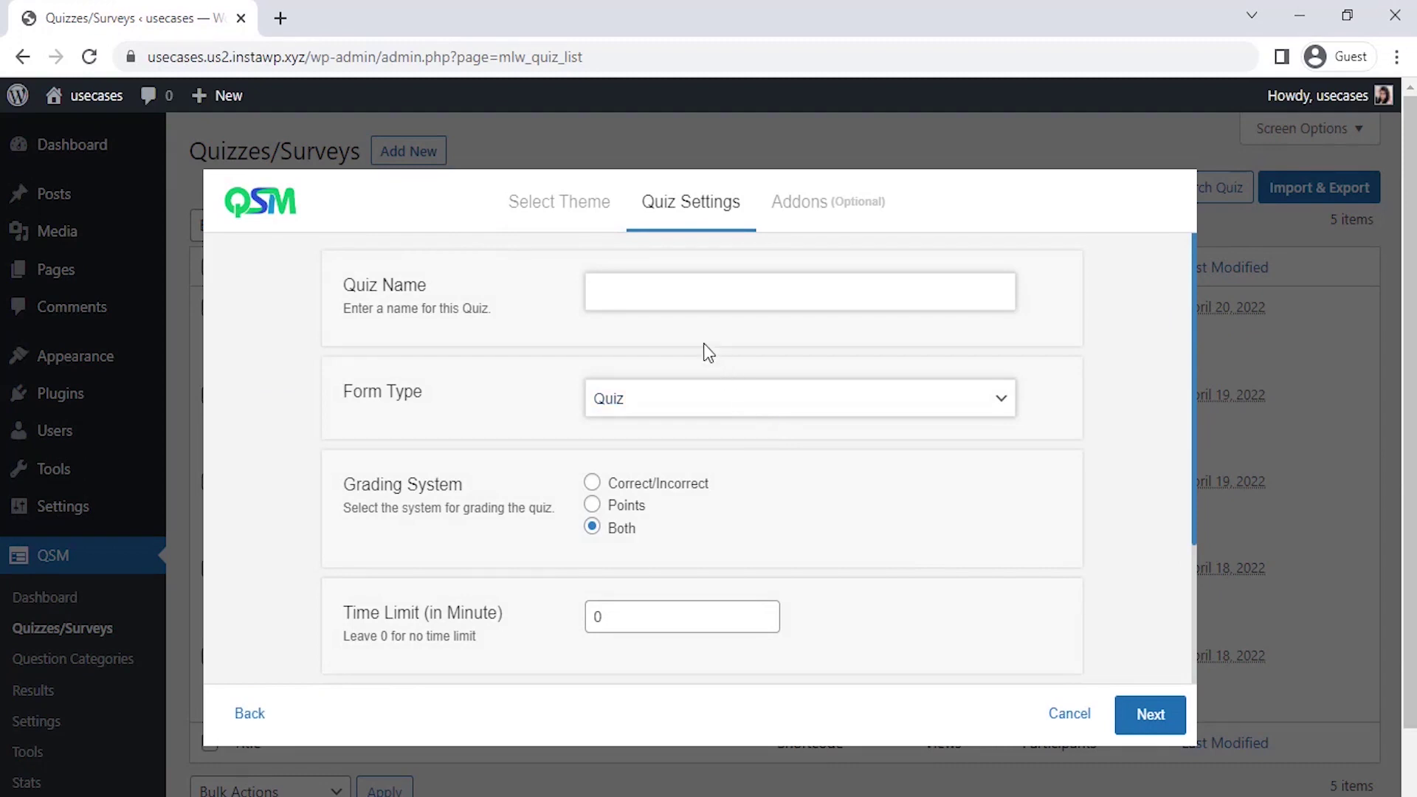
# - Name the quiz 'Human Body Quiz', keep Form Type Quiz, and set a 3-minute time limit
pyautogui.click(689, 302)
pyautogui.write('Human Body Quiz')
pyautogui.click(689, 412)
pyautogui.click(690, 412)
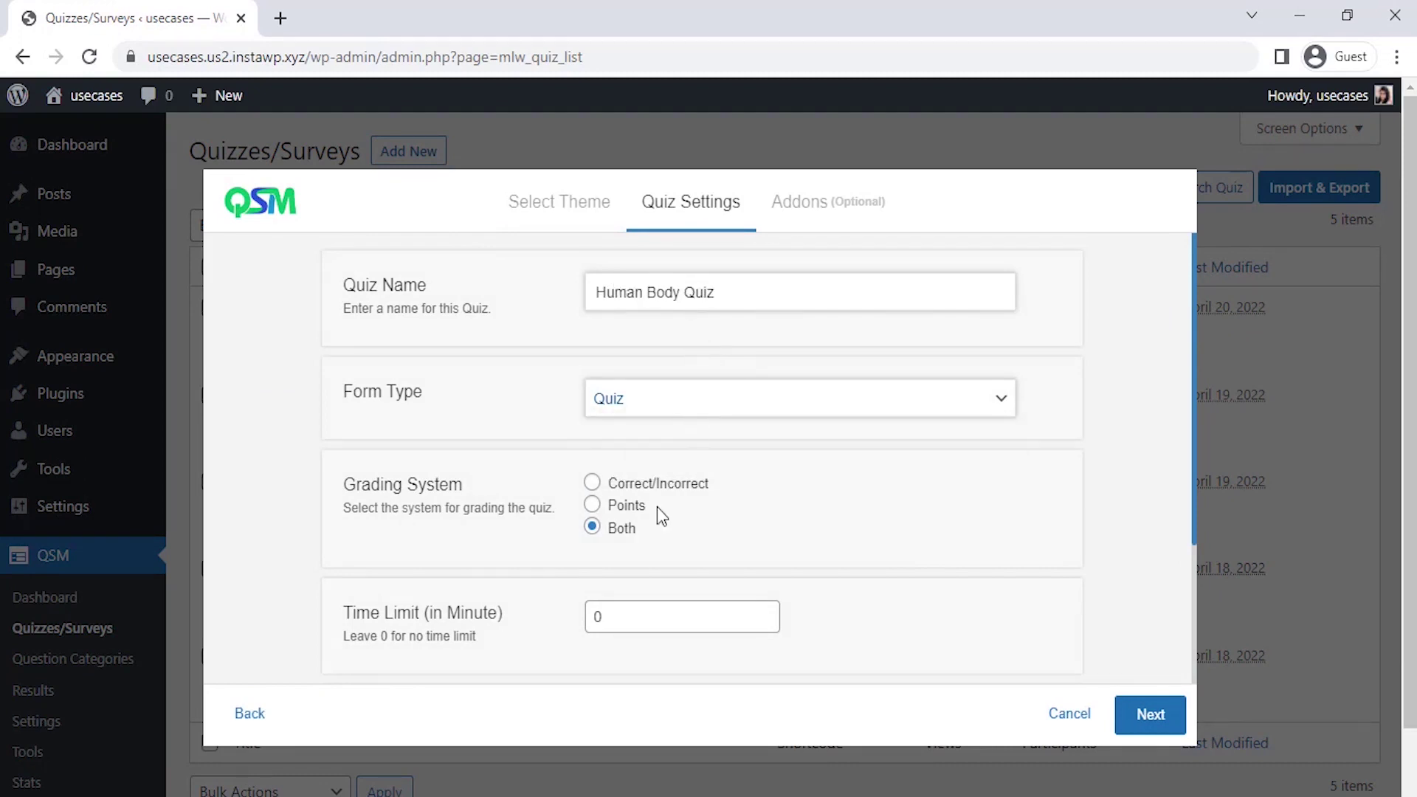
pyautogui.scroll(-4, 690, 392)
pyautogui.click(764, 352)
pyautogui.click(764, 353)
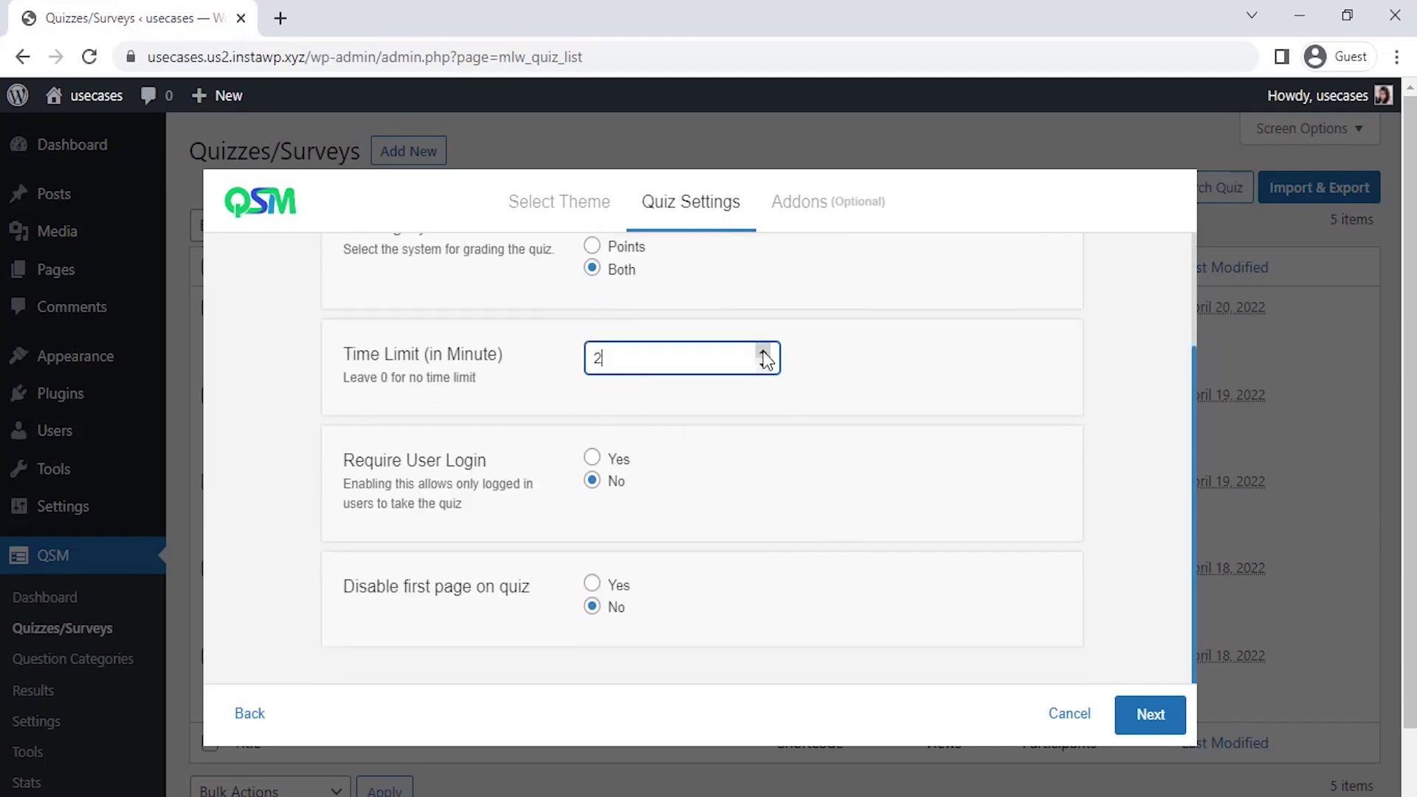
pyautogui.click(764, 353)
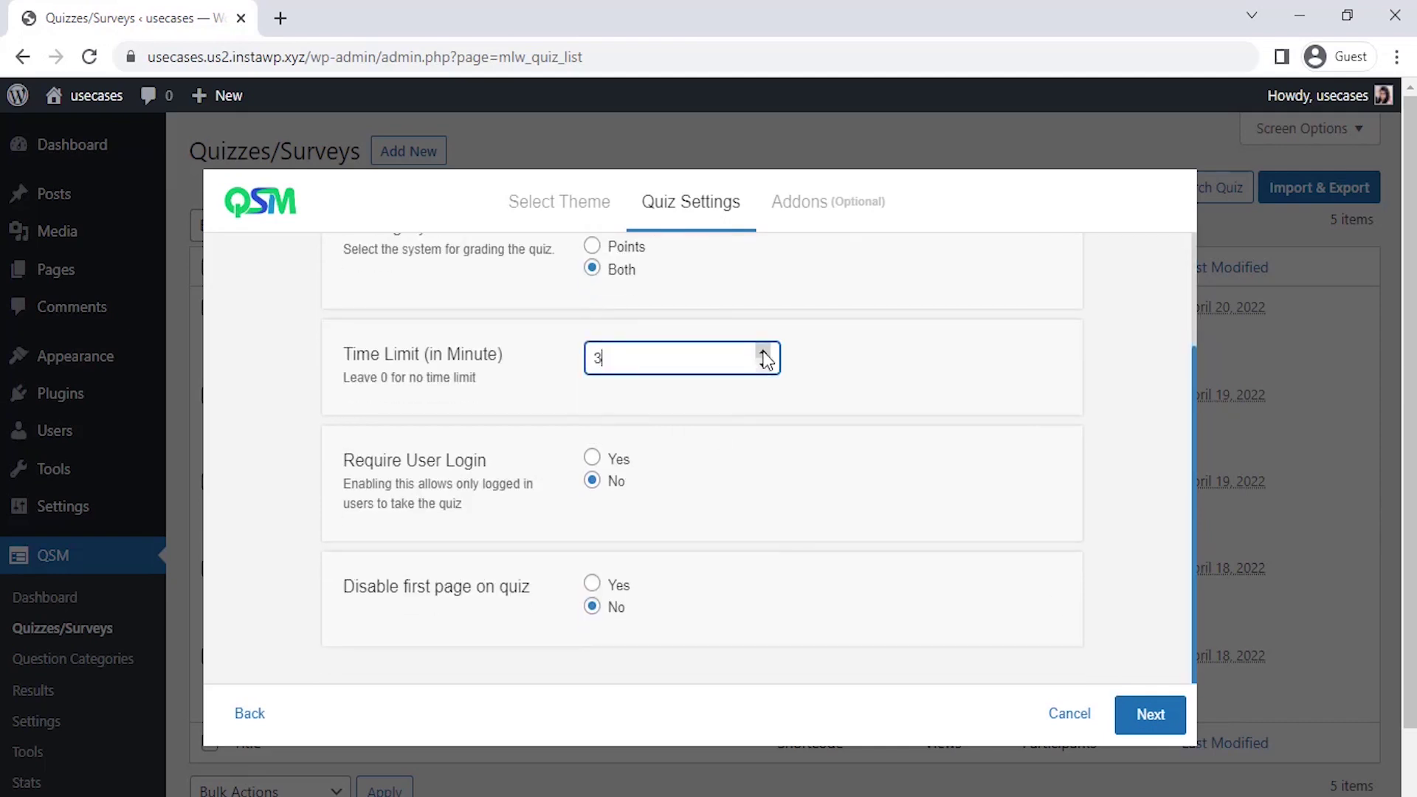
pyautogui.click(1149, 716)
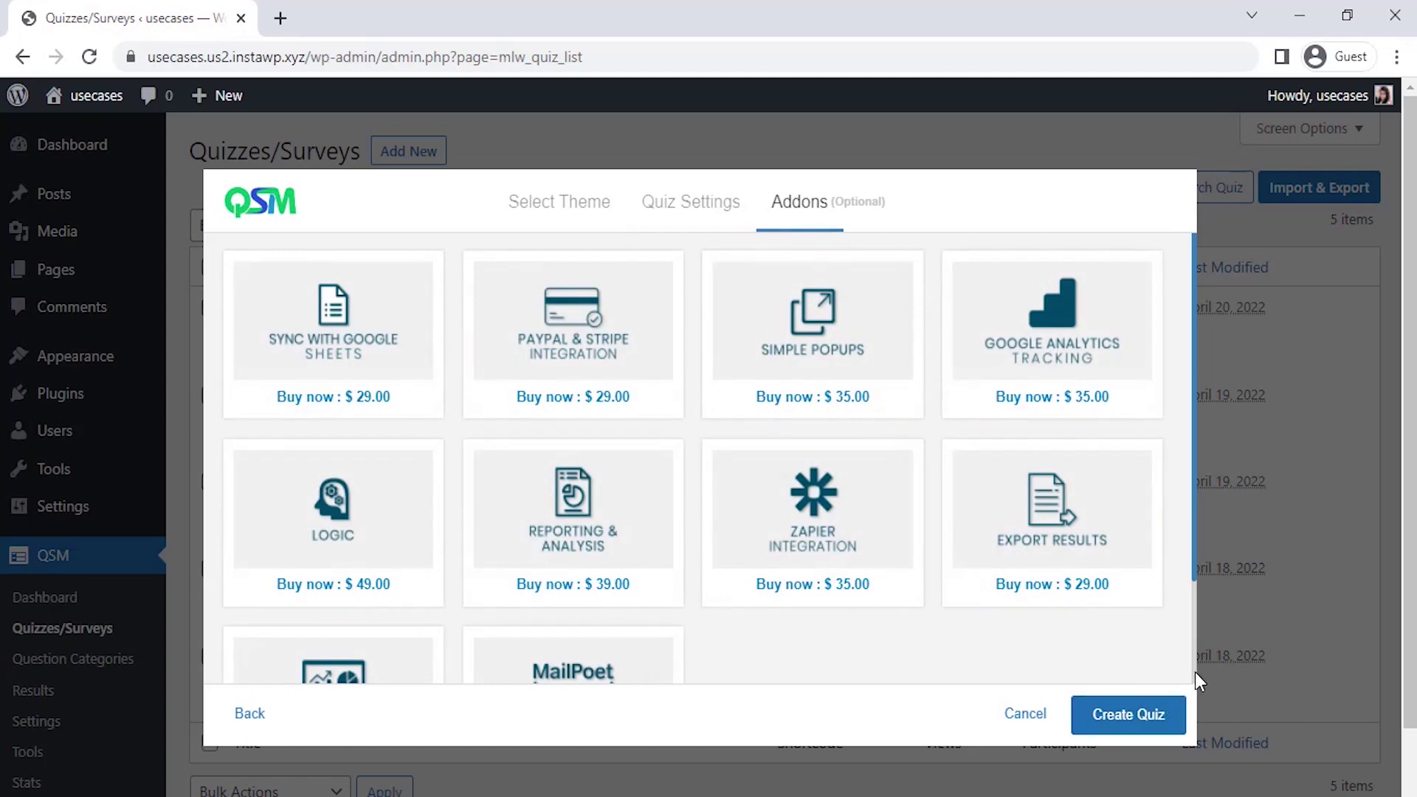
# - Skip the optional addons and create the Human Body Quiz
pyautogui.scroll(-3, 1194, 672)
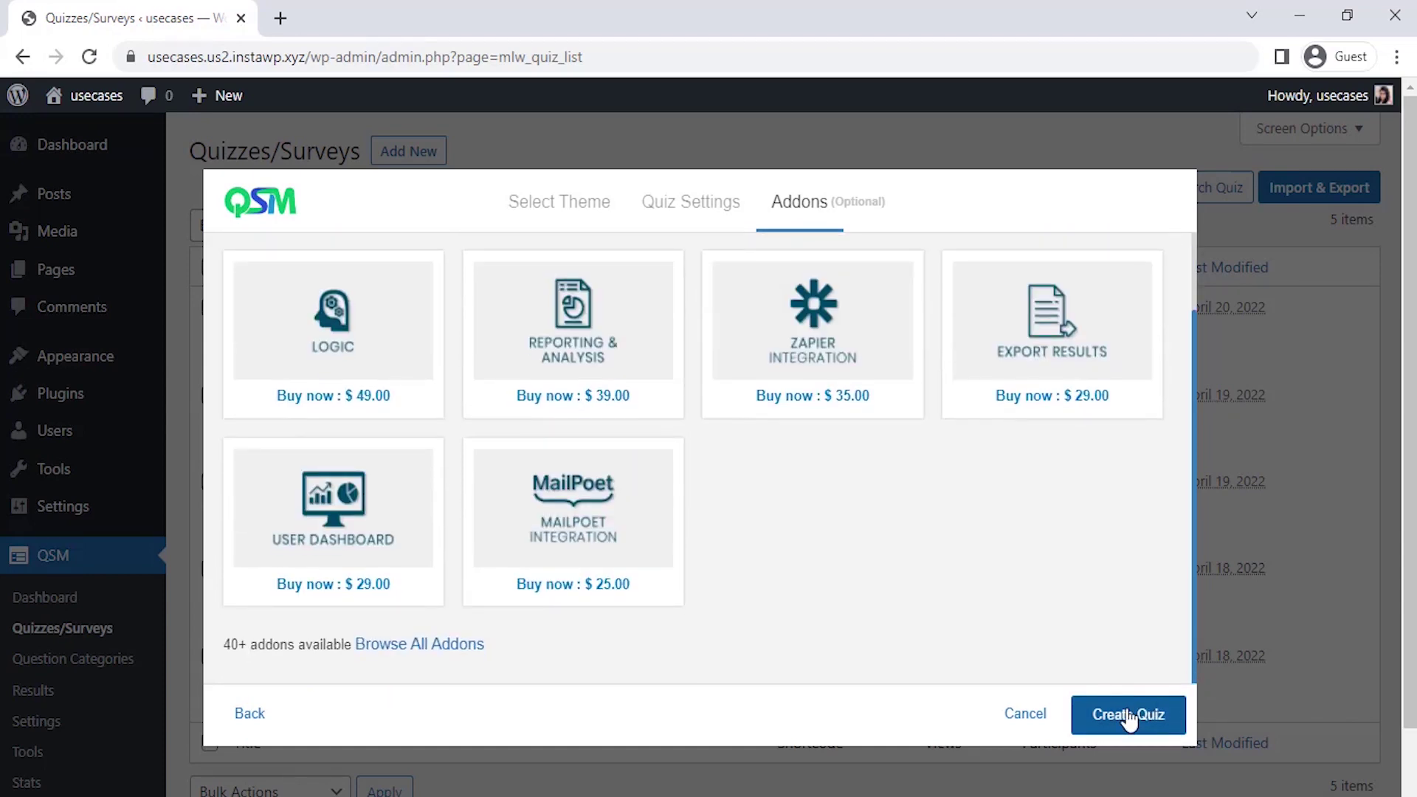
pyautogui.click(1129, 719)
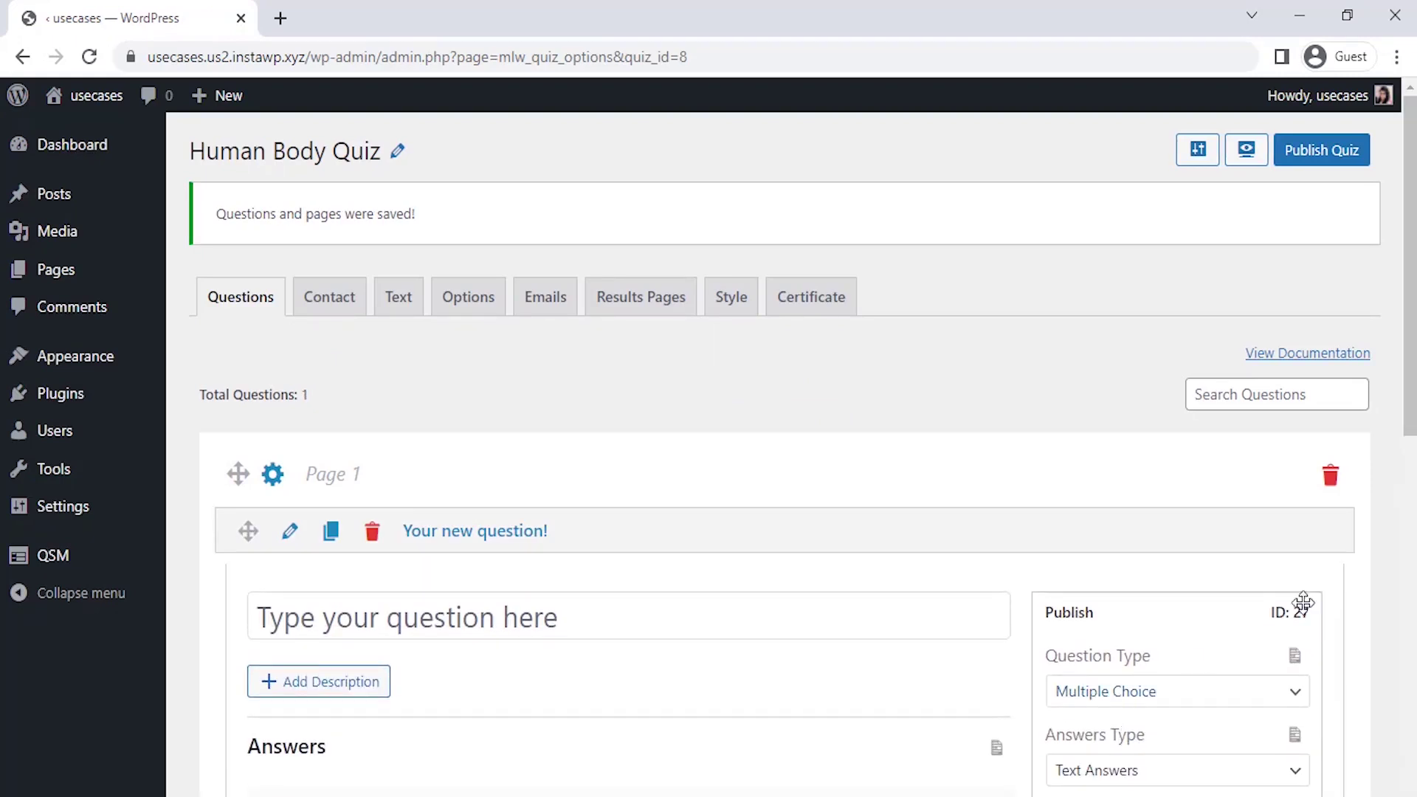
# - Enter 'How many bones are there in the human body?' as a Multiple Choice, Text Answers question
pyautogui.scroll(-3, 986, 413)
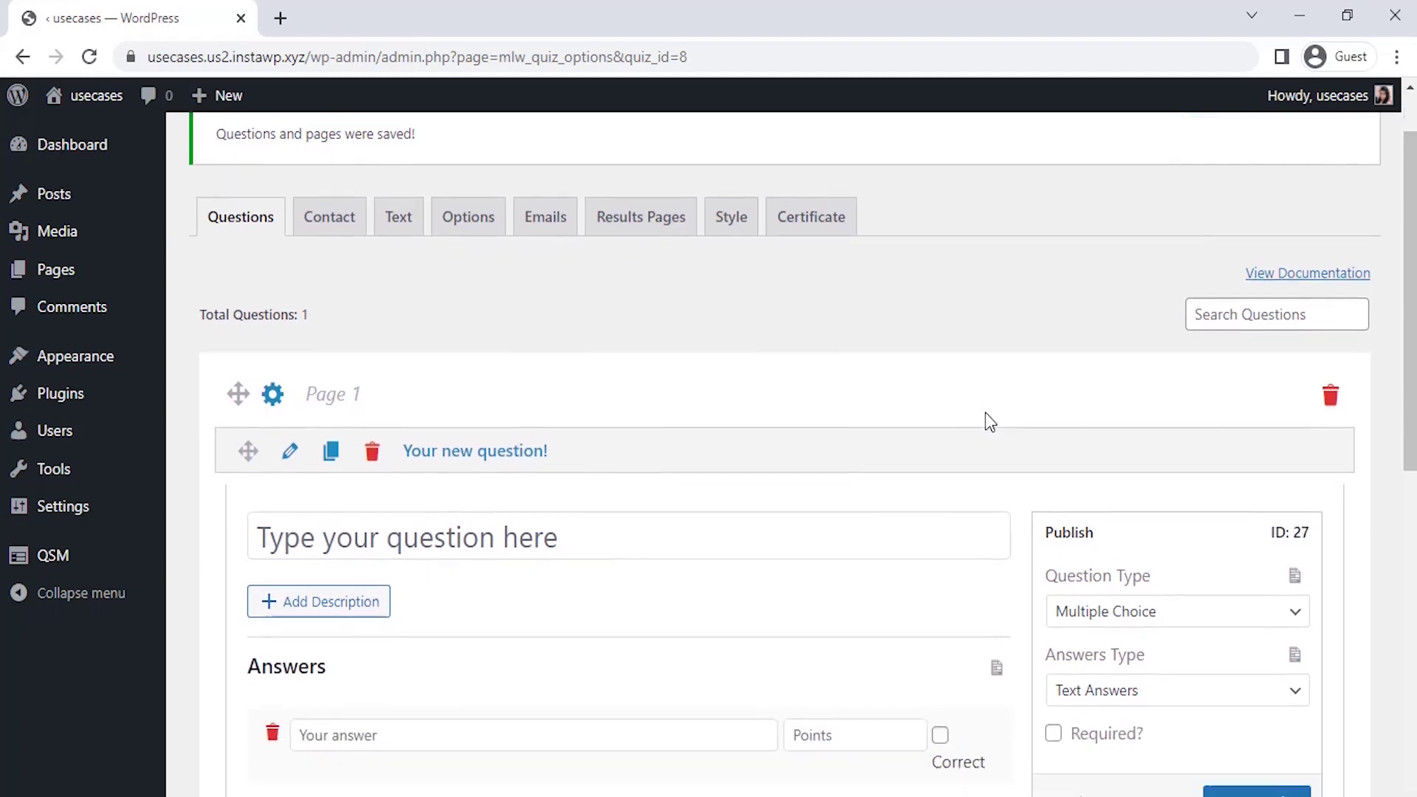
pyautogui.scroll(-1, 985, 413)
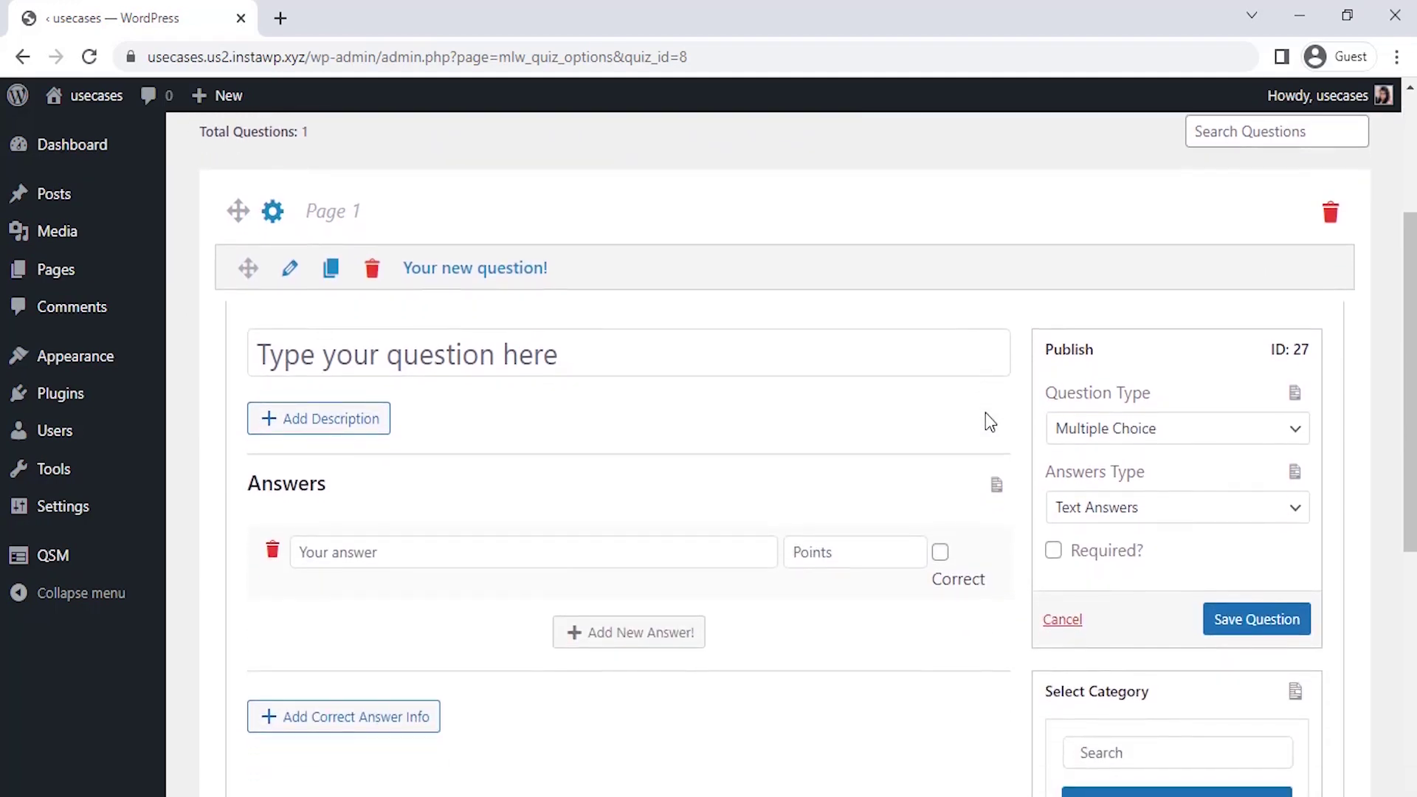
pyautogui.click(662, 361)
pyautogui.write('How many bon')
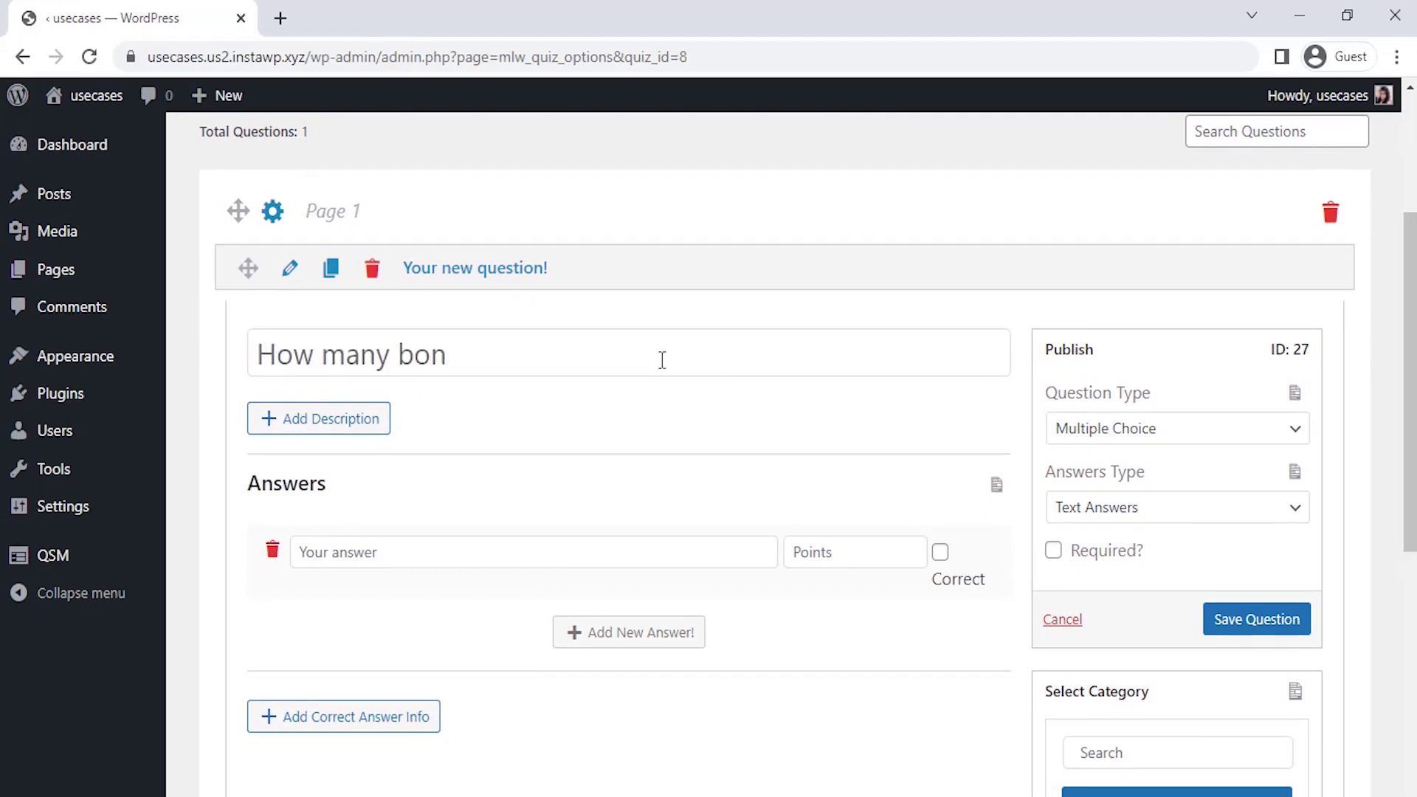
pyautogui.write('es are there in the human body?')
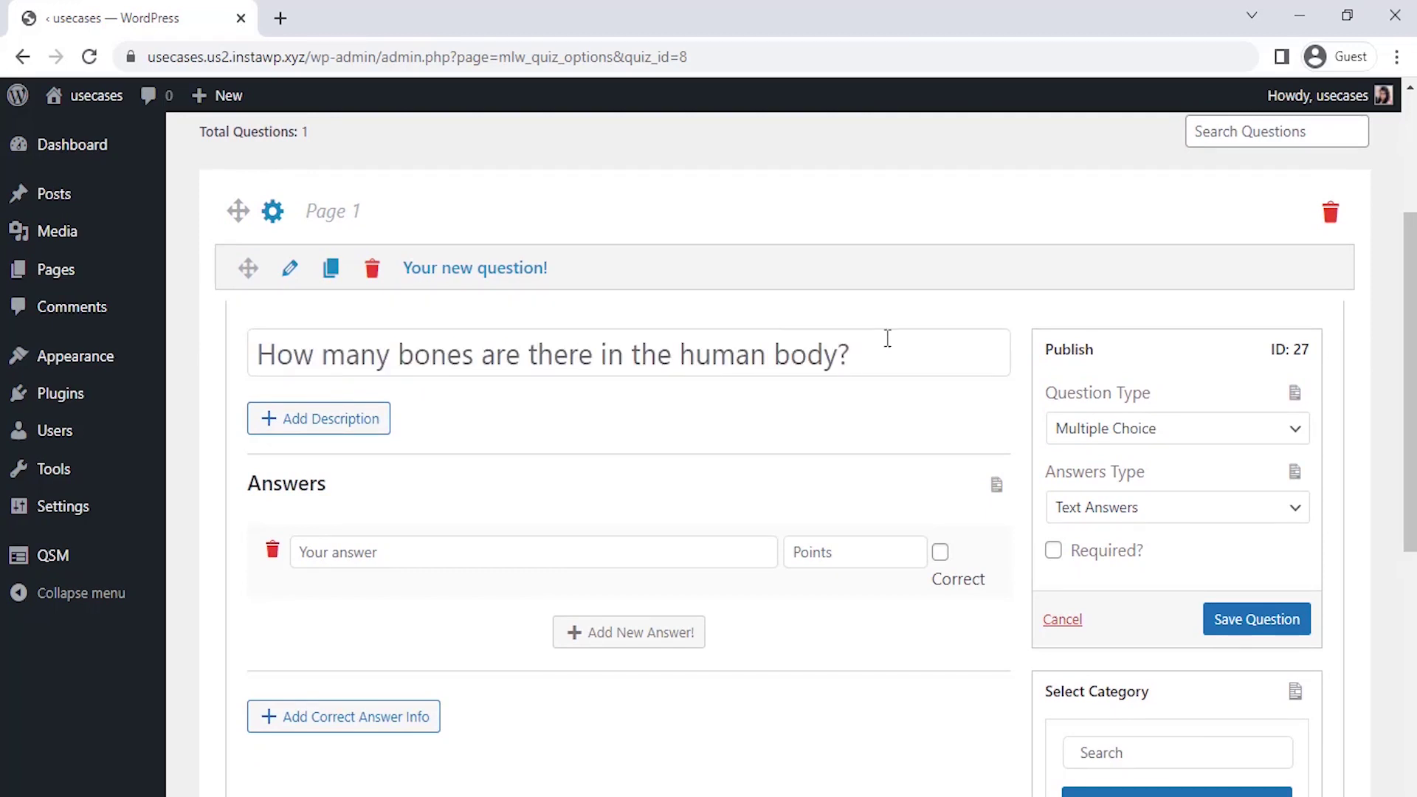
pyautogui.click(1096, 443)
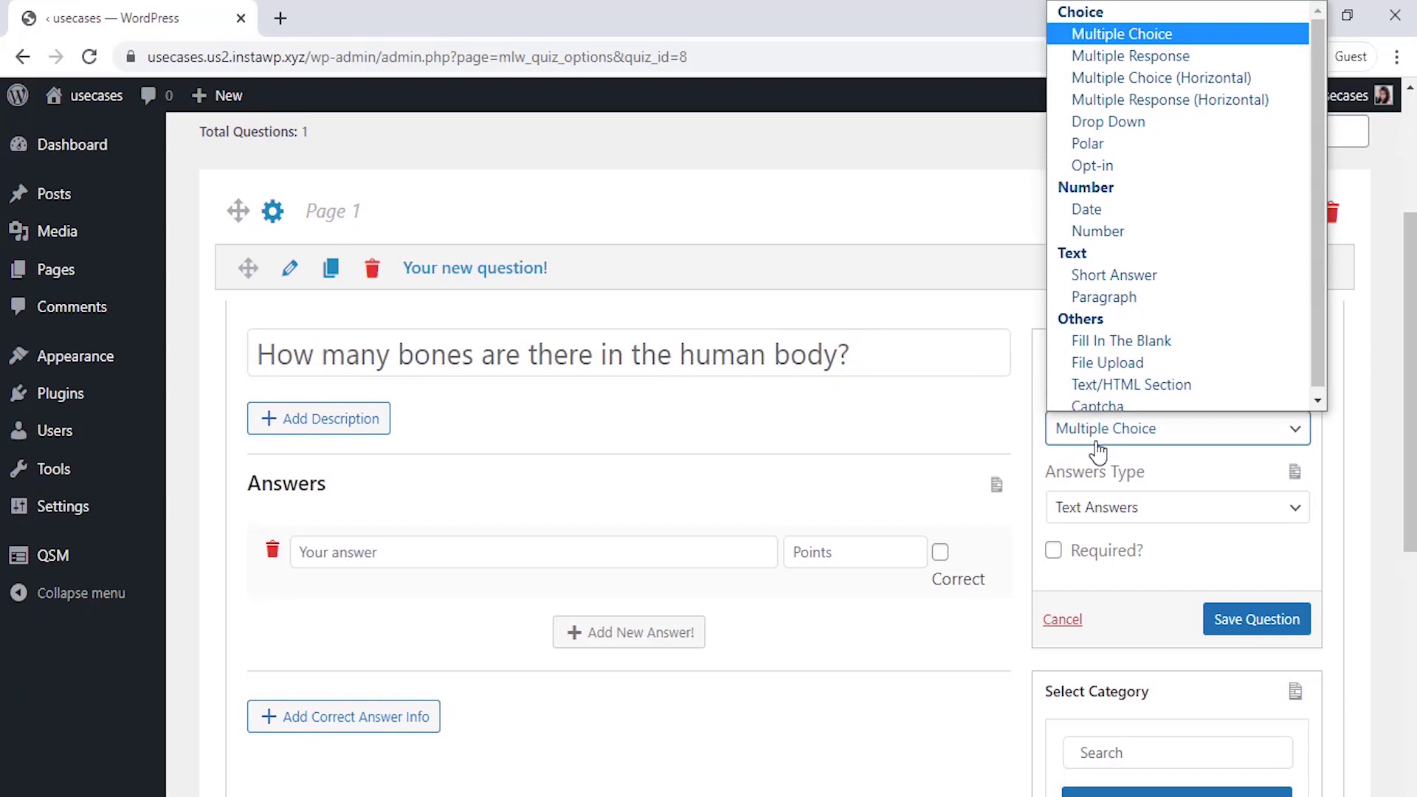
pyautogui.click(1097, 445)
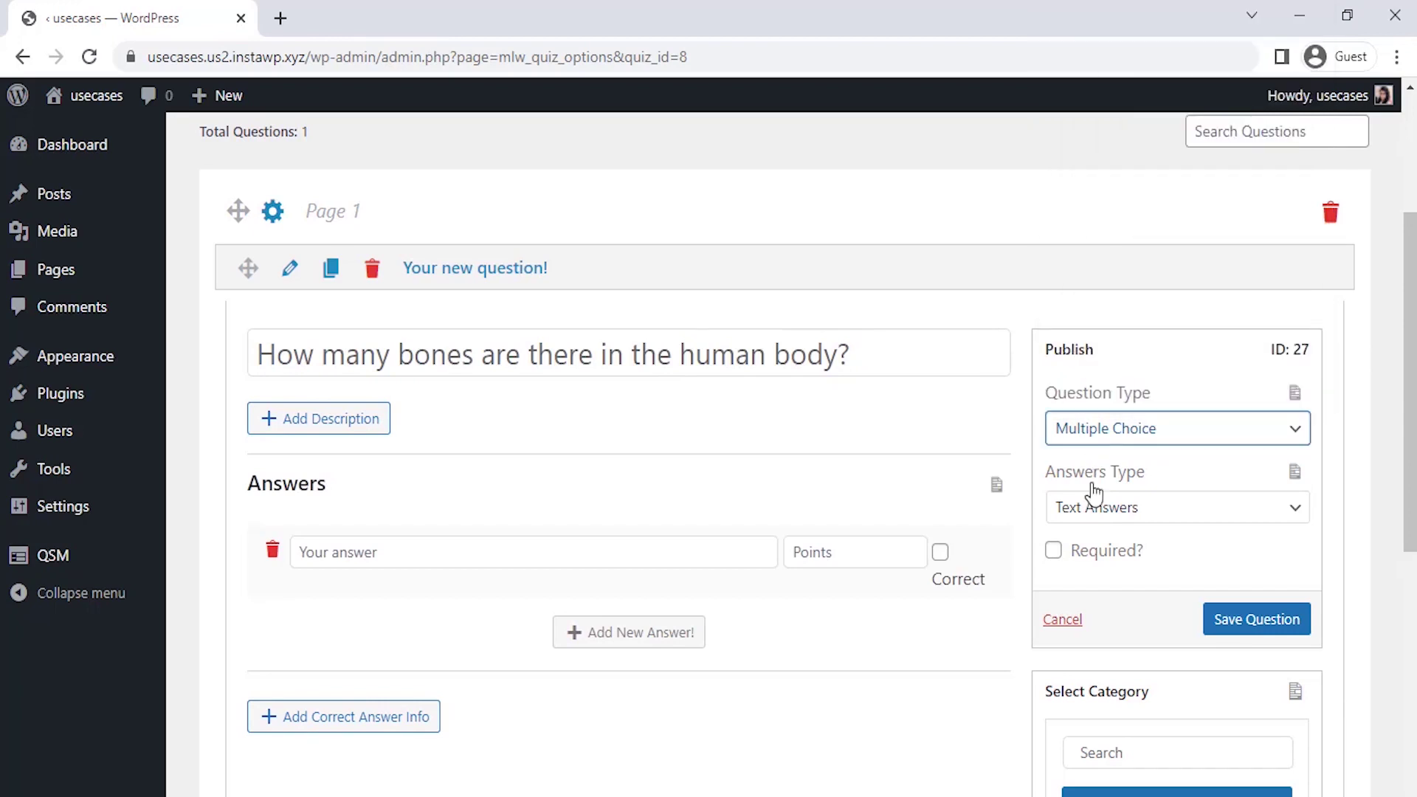
pyautogui.click(1090, 516)
pyautogui.click(1091, 516)
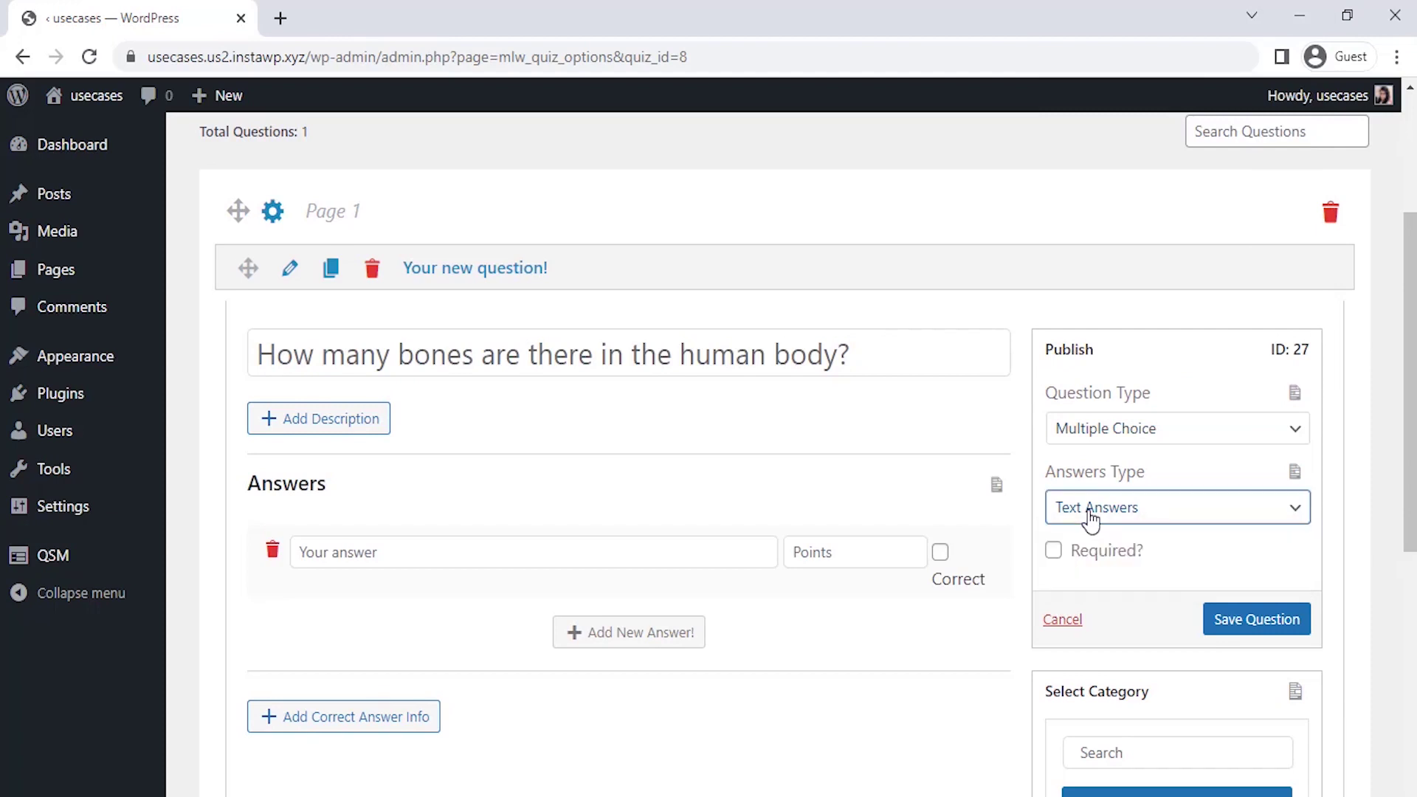
pyautogui.click(601, 455)
pyautogui.scroll(-1, 601, 463)
# - Add answers 256, 306 and 206 to the bones question
pyautogui.click(516, 465)
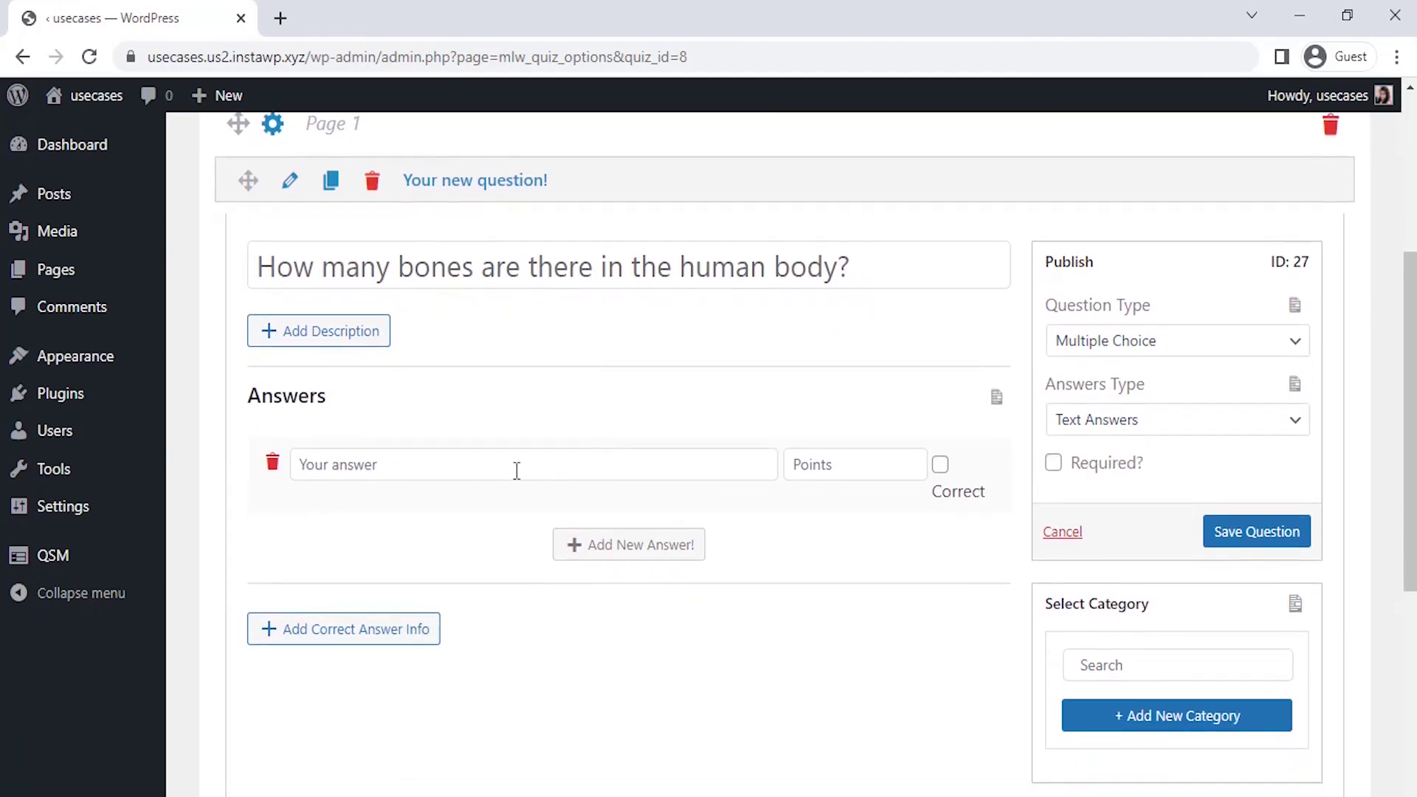
pyautogui.write('256')
pyautogui.click(591, 544)
pyautogui.write('306')
pyautogui.click(590, 626)
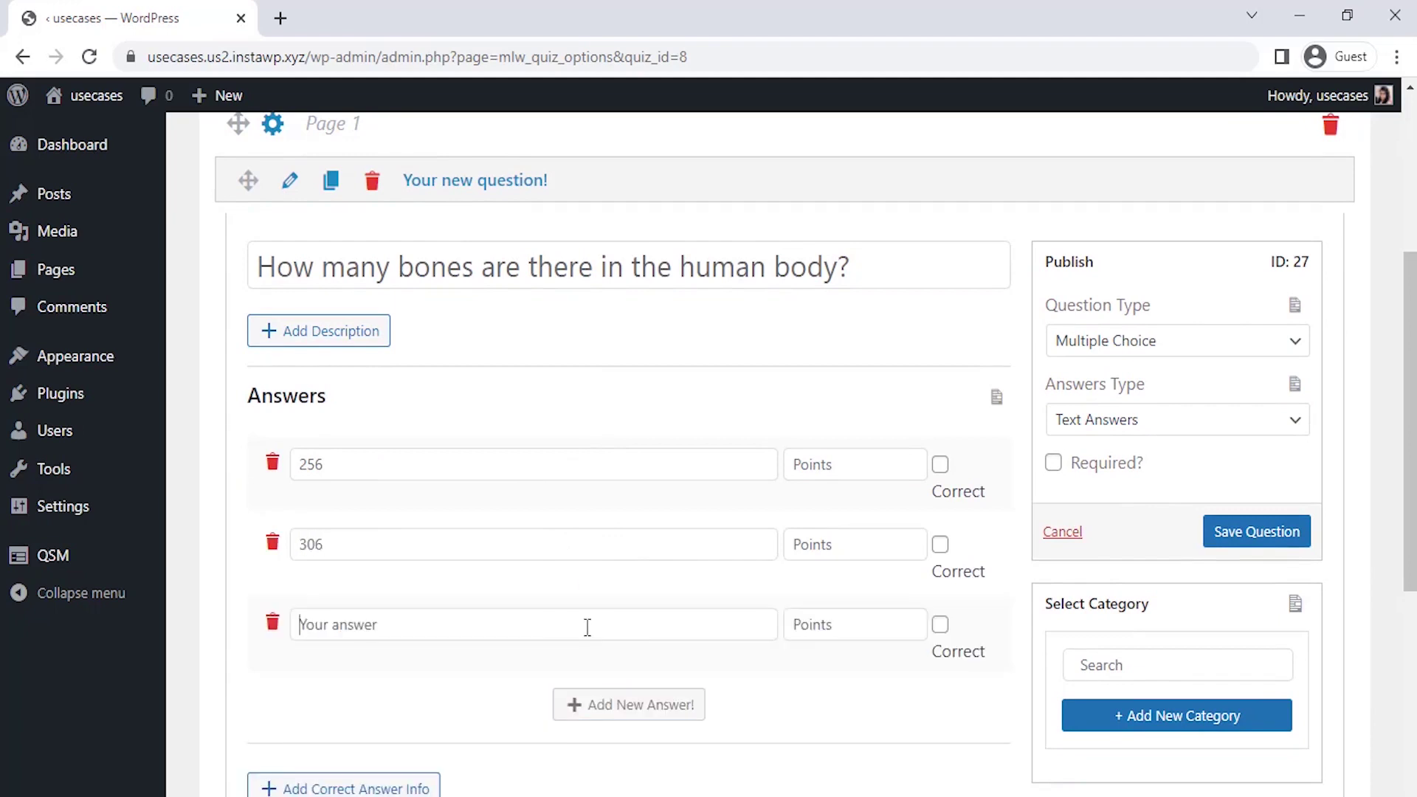
pyautogui.write('206')
# - Score the answers 0, 0 and 10, mark 206 correct, leave it optional, and save
pyautogui.click(837, 458)
pyautogui.write('0')
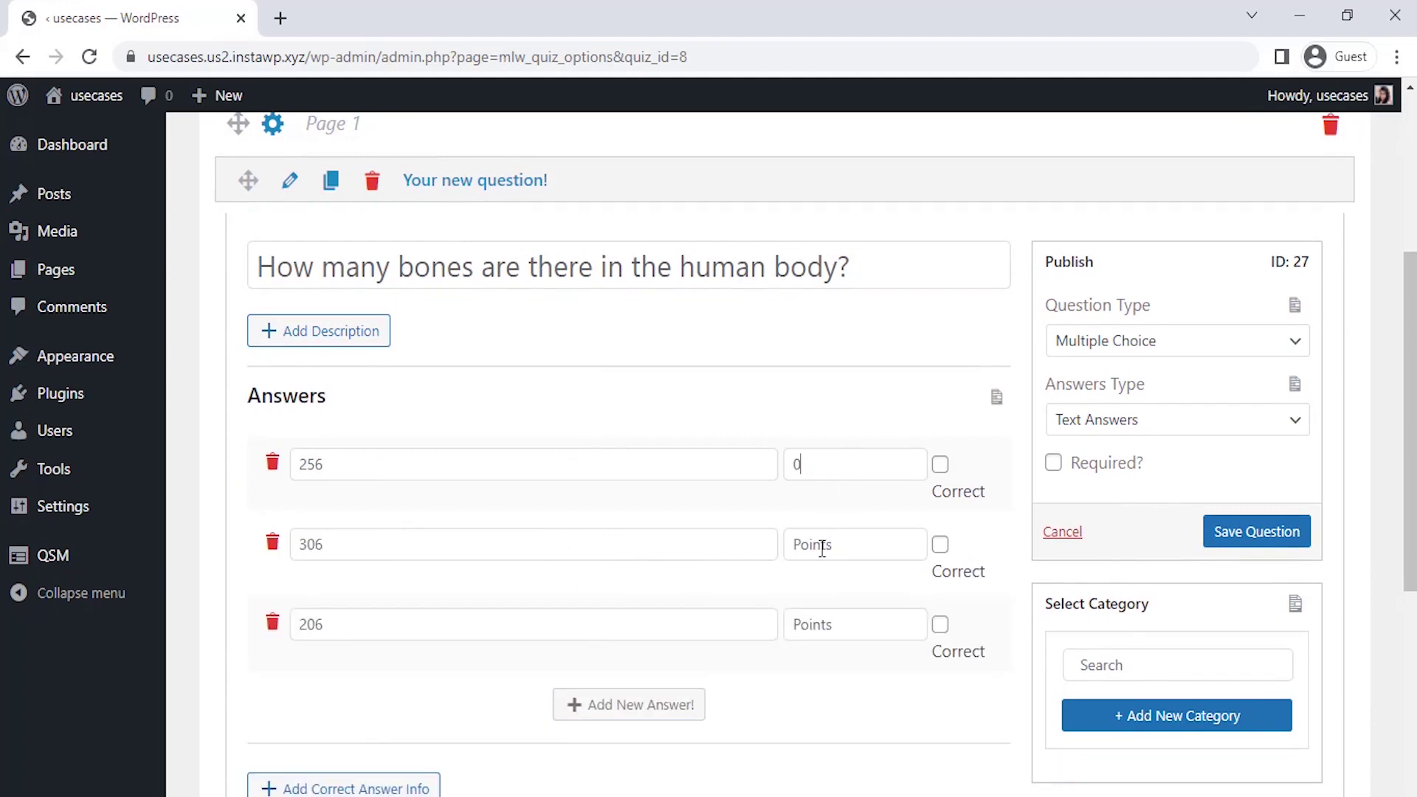
pyautogui.write('0')
pyautogui.click(818, 624)
pyautogui.write('10')
pyautogui.click(939, 624)
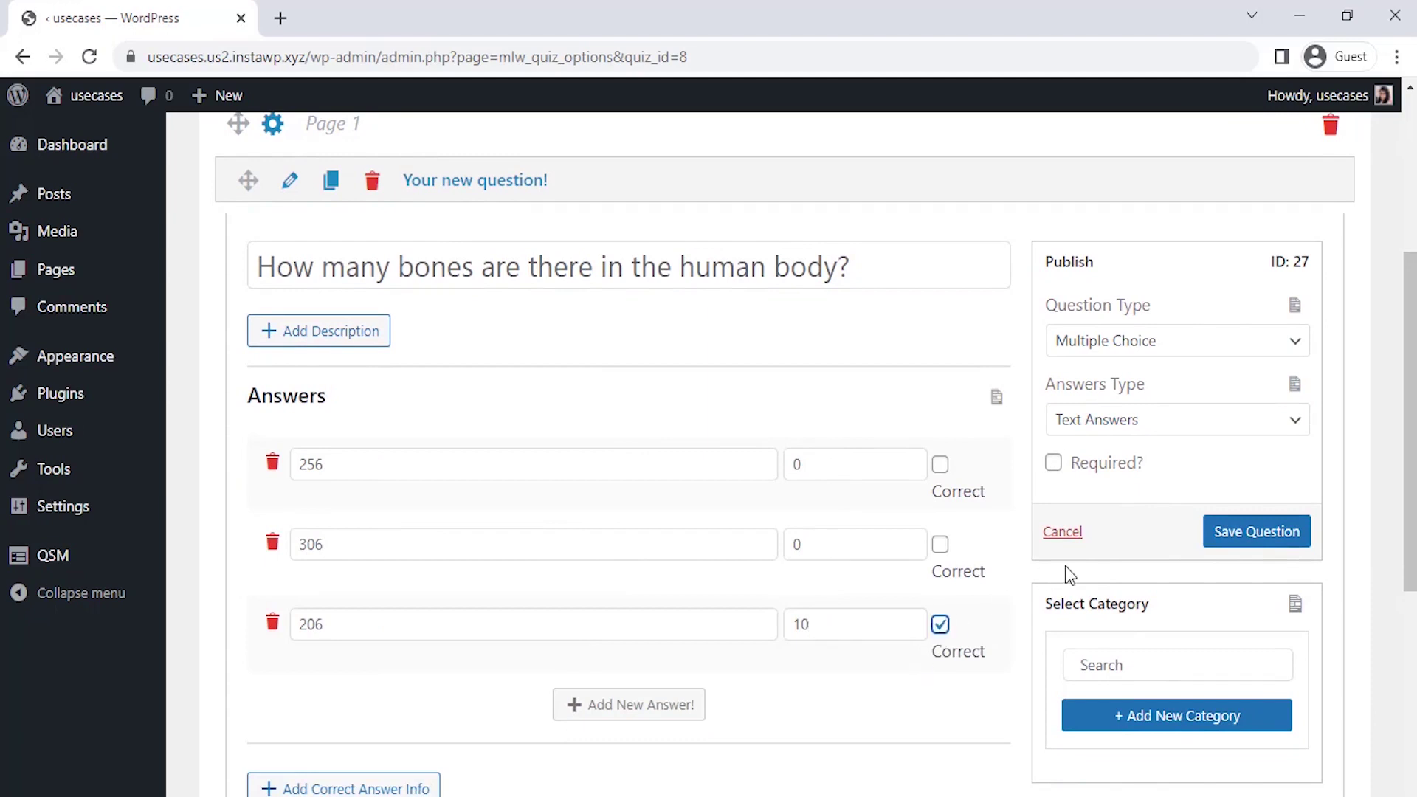
pyautogui.click(1069, 473)
pyautogui.click(1069, 472)
pyautogui.click(1231, 536)
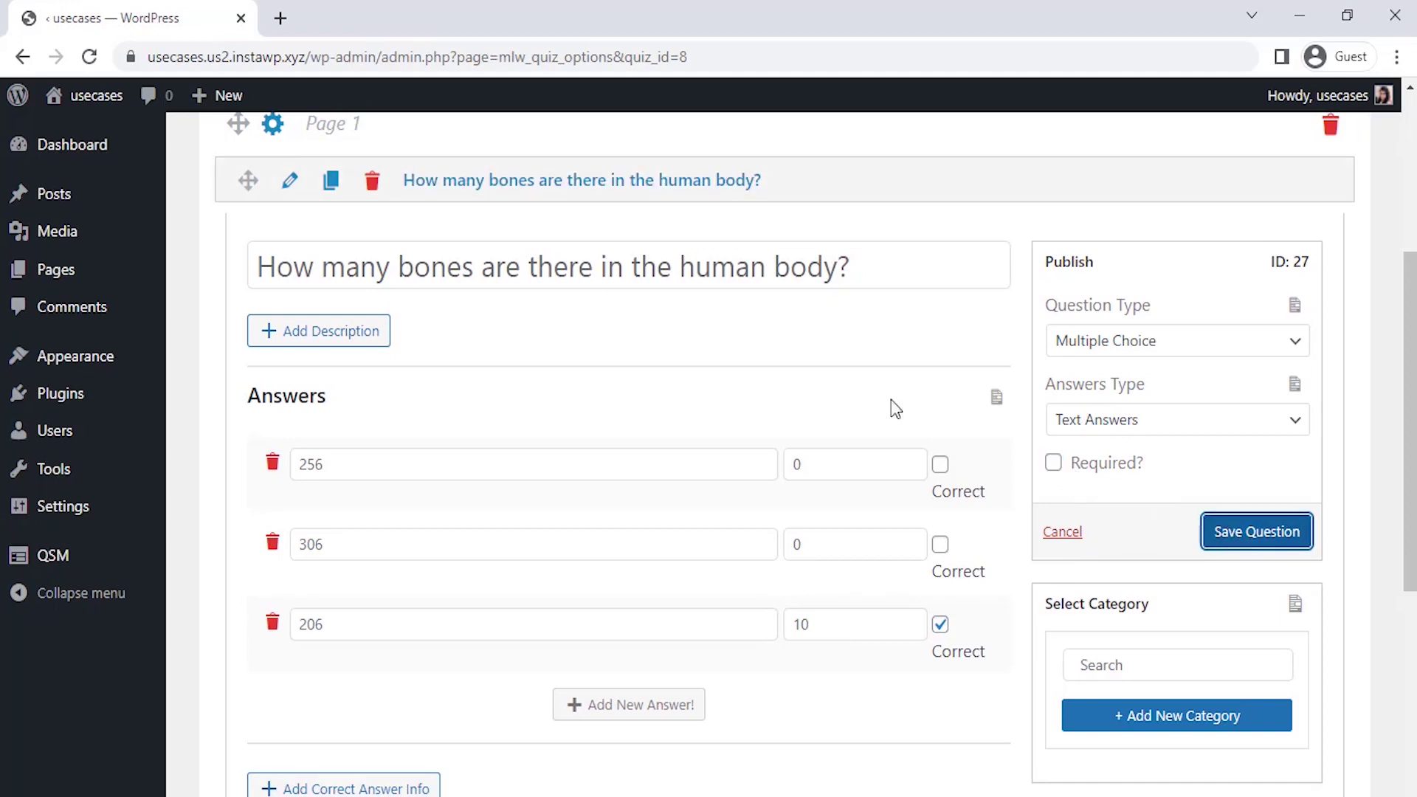
pyautogui.scroll(-1, 871, 367)
# - Add a second quiz page and start a new question on it
pyautogui.scroll(-6, 867, 361)
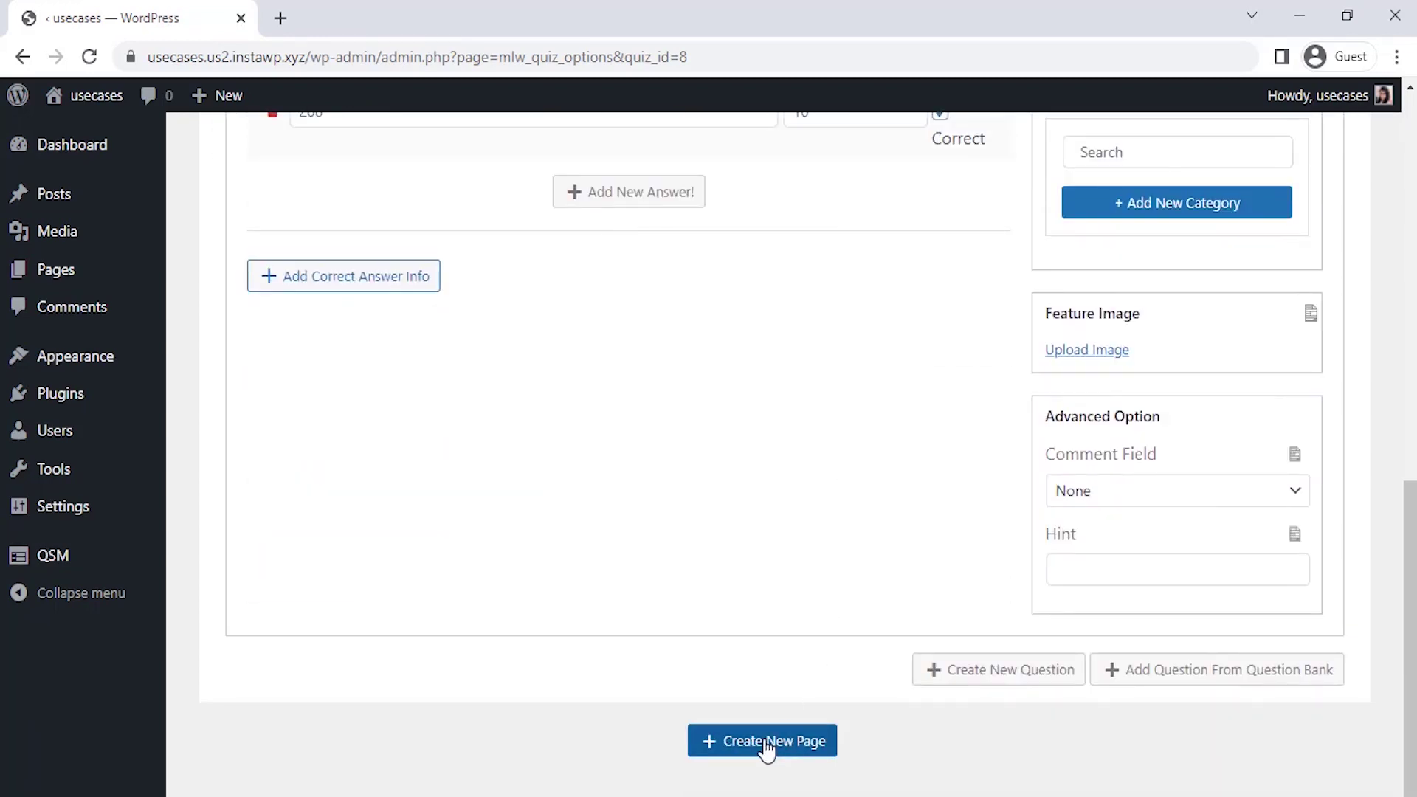
pyautogui.click(766, 744)
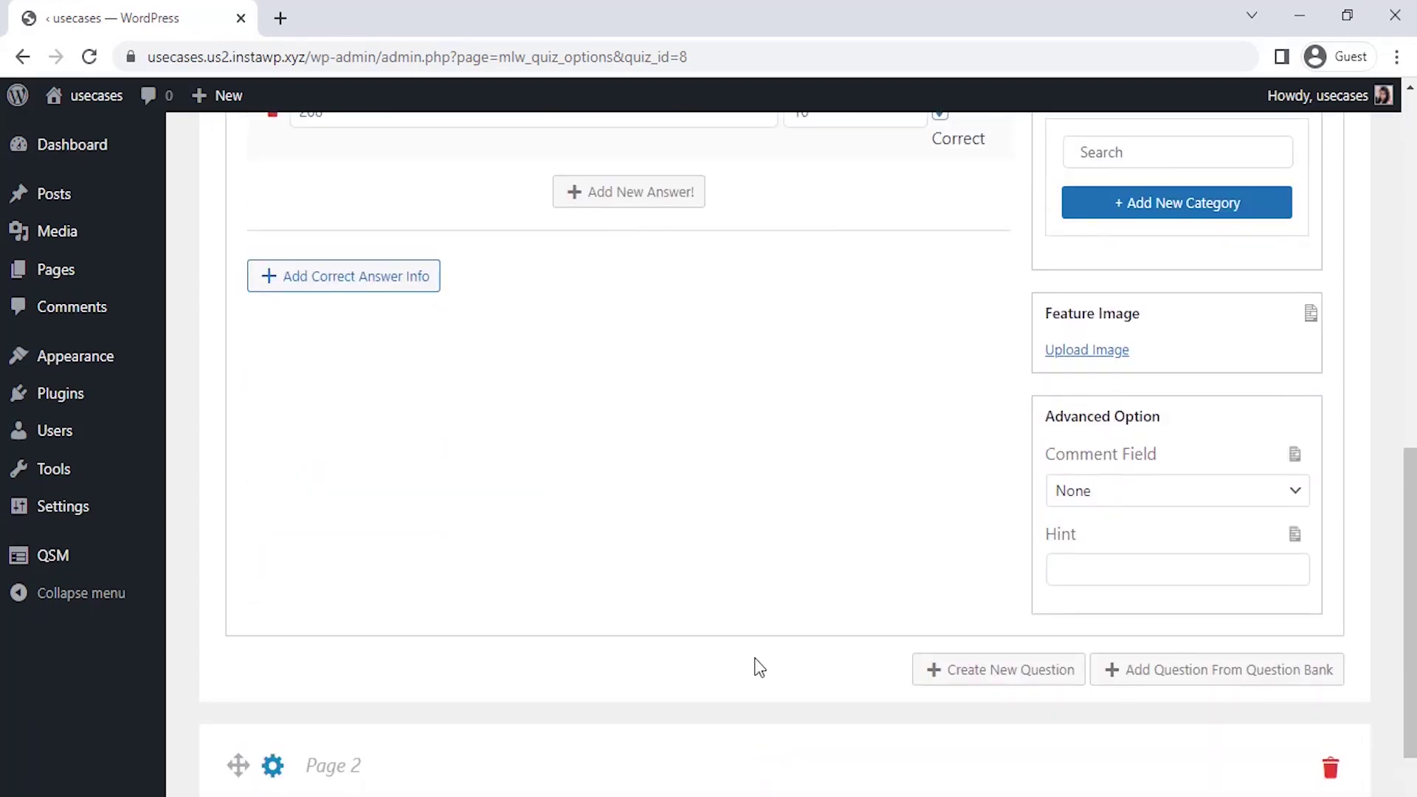
pyautogui.scroll(-2, 760, 668)
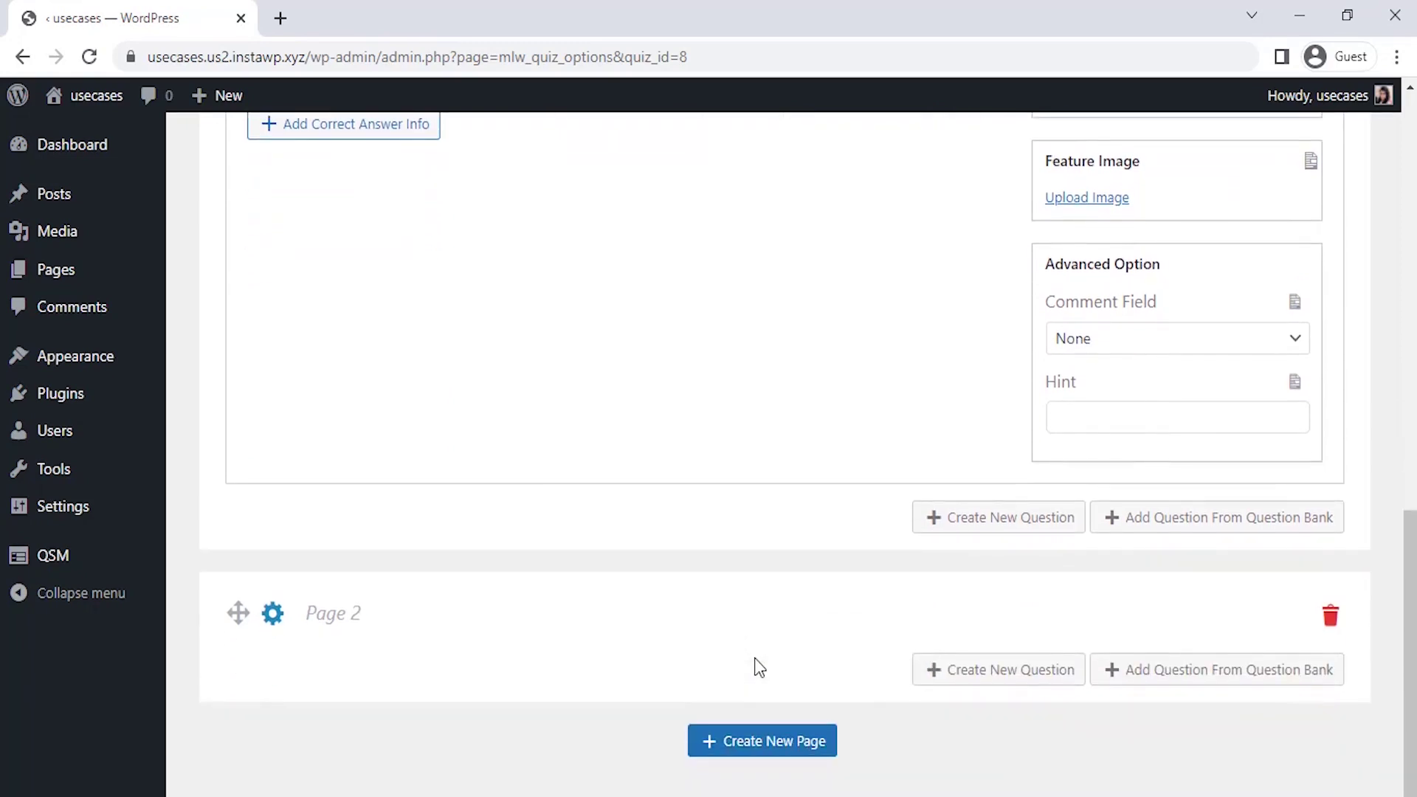
pyautogui.click(982, 673)
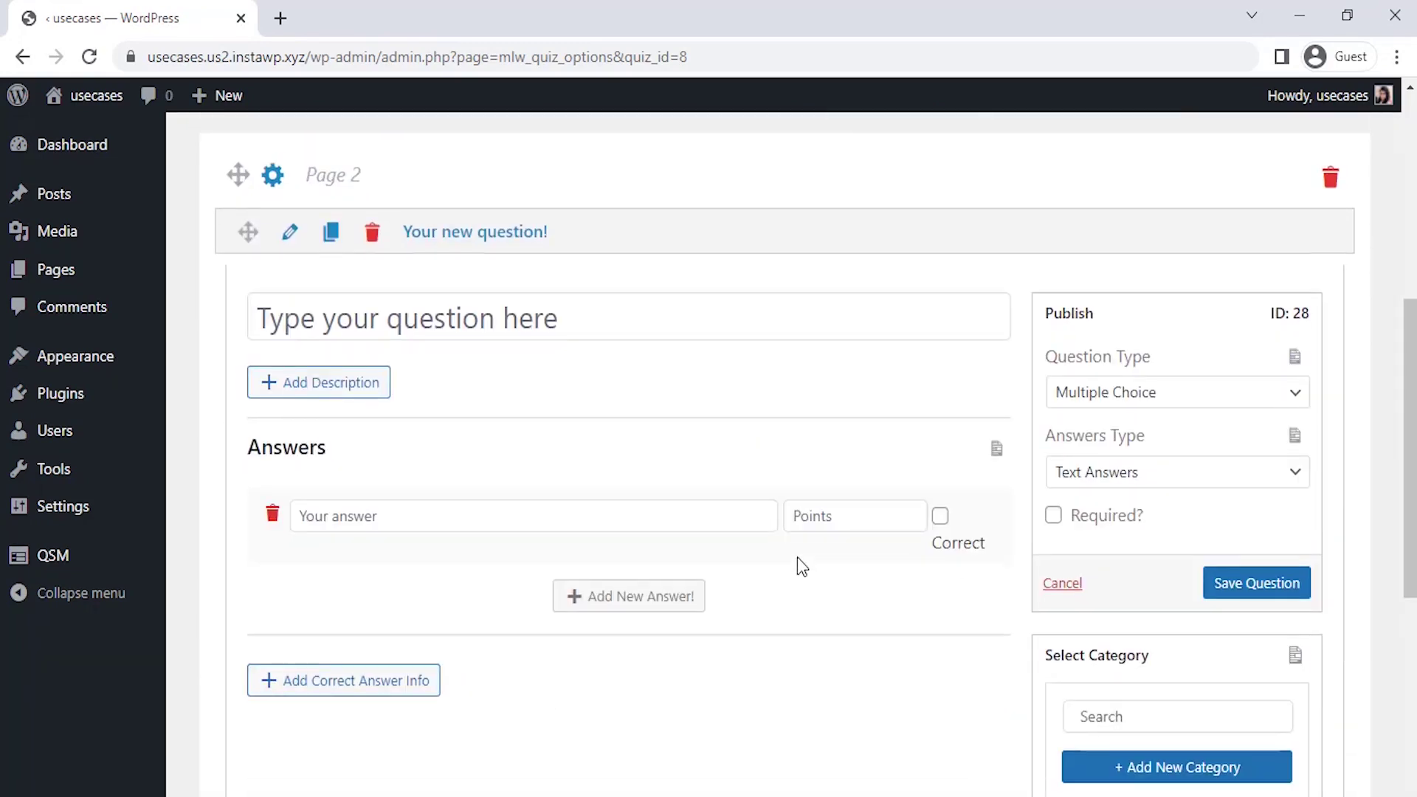
# - Enter 'Humans have which type of skeleton?' with answers Endoskeleton and Exoskeleton
pyautogui.click(743, 303)
pyautogui.write('Humans have which type ')
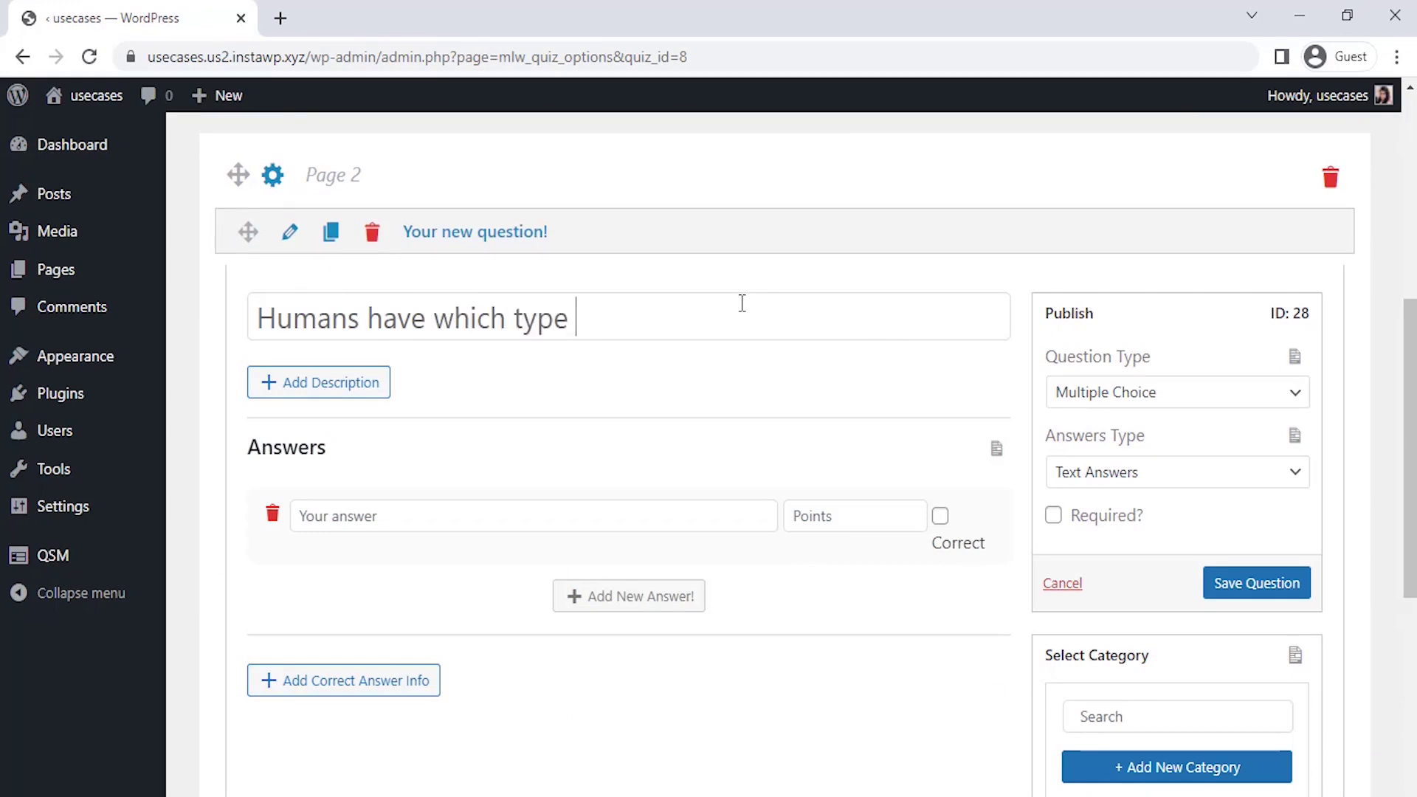
pyautogui.write('of skeleton?')
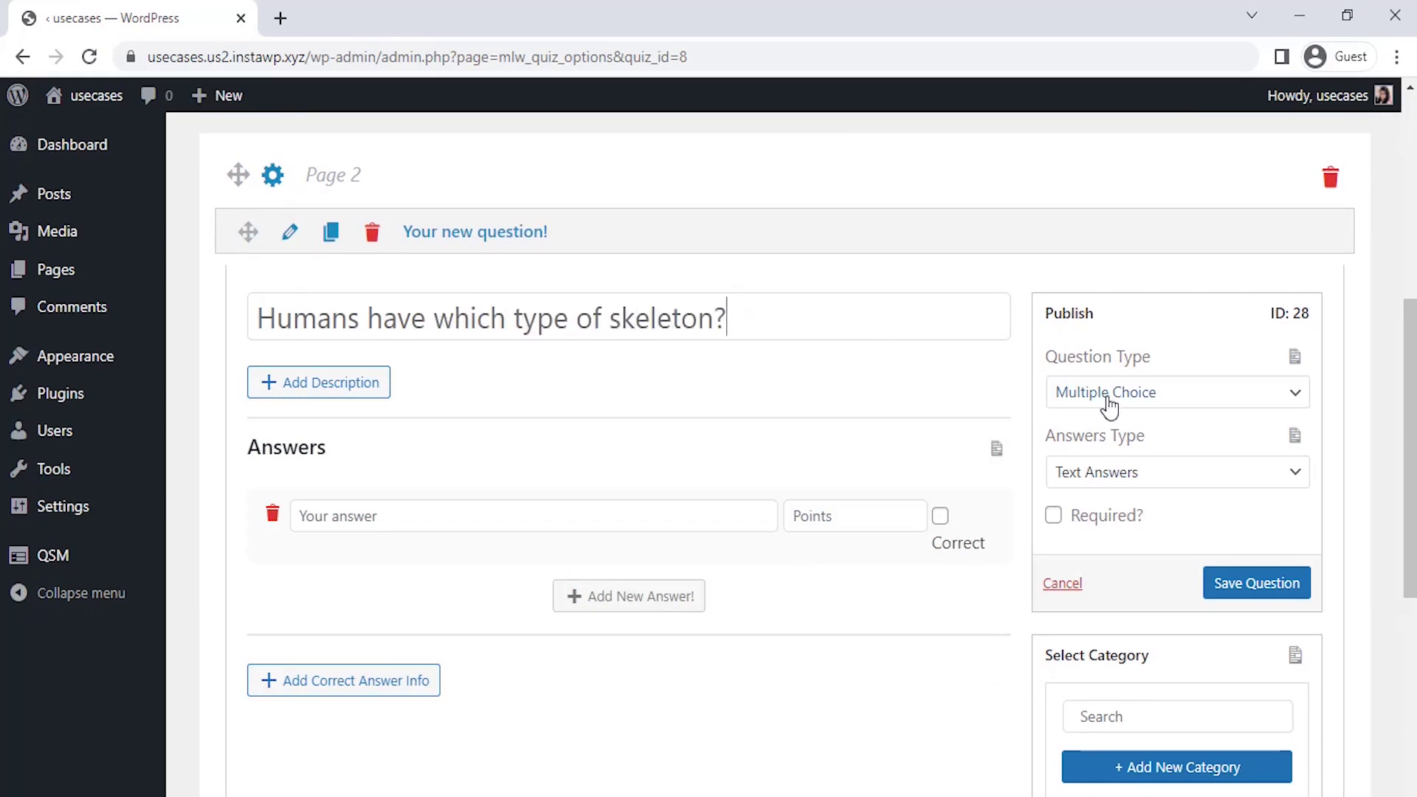
pyautogui.click(1110, 403)
pyautogui.scroll(-1, 664, 443)
pyautogui.click(632, 428)
pyautogui.write('Endoskeleton')
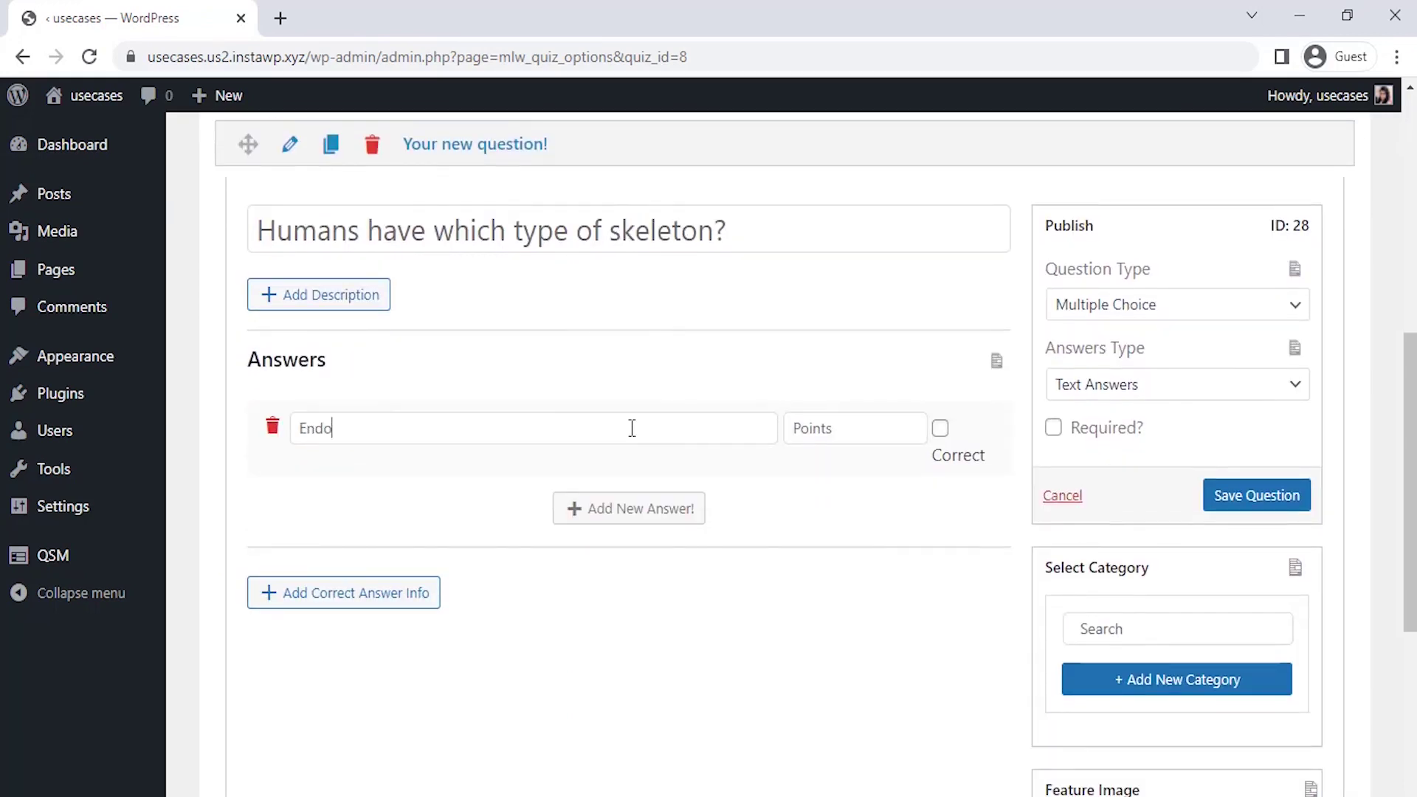
pyautogui.click(631, 509)
pyautogui.click(591, 497)
pyautogui.write('Exosceleton')
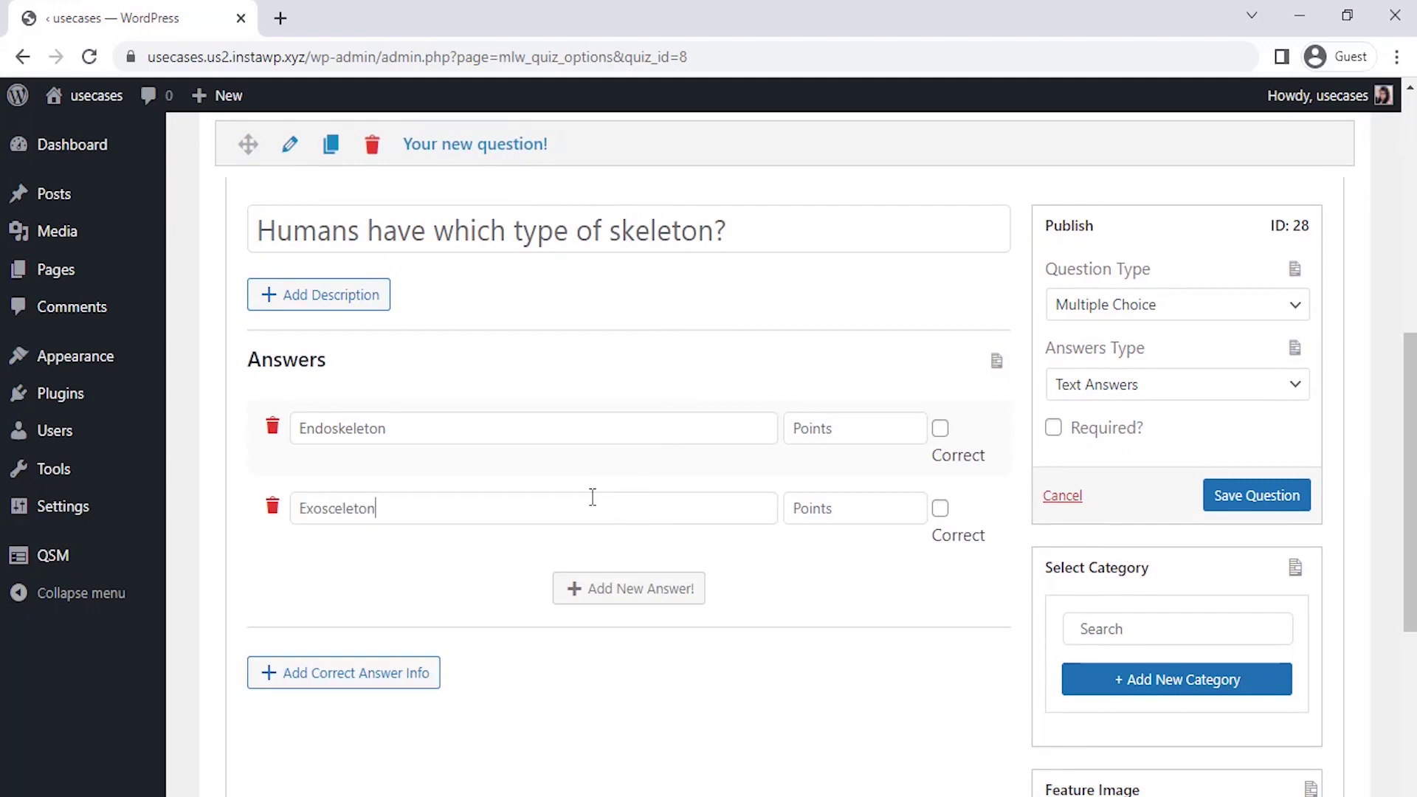
pyautogui.doubleClick(336, 509)
pyautogui.write('Exoskeleton')
# - Give Endoskeleton 10 points and Exoskeleton 0, mark Endoskeleton correct, and save
pyautogui.click(819, 428)
pyautogui.write('10')
pyautogui.click(819, 509)
pyautogui.write('0')
pyautogui.click(939, 428)
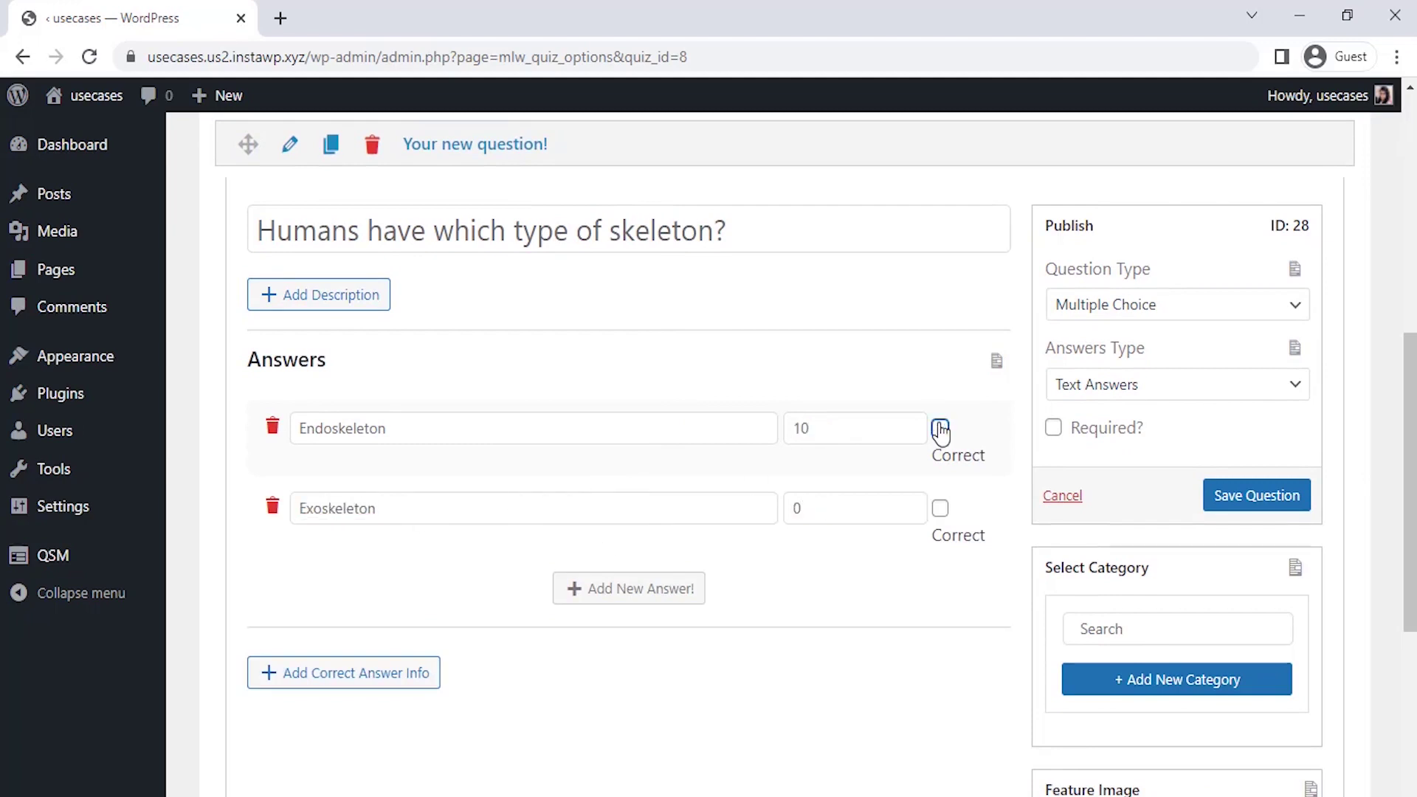
pyautogui.click(1054, 428)
pyautogui.click(1227, 496)
pyautogui.scroll(-8, 933, 338)
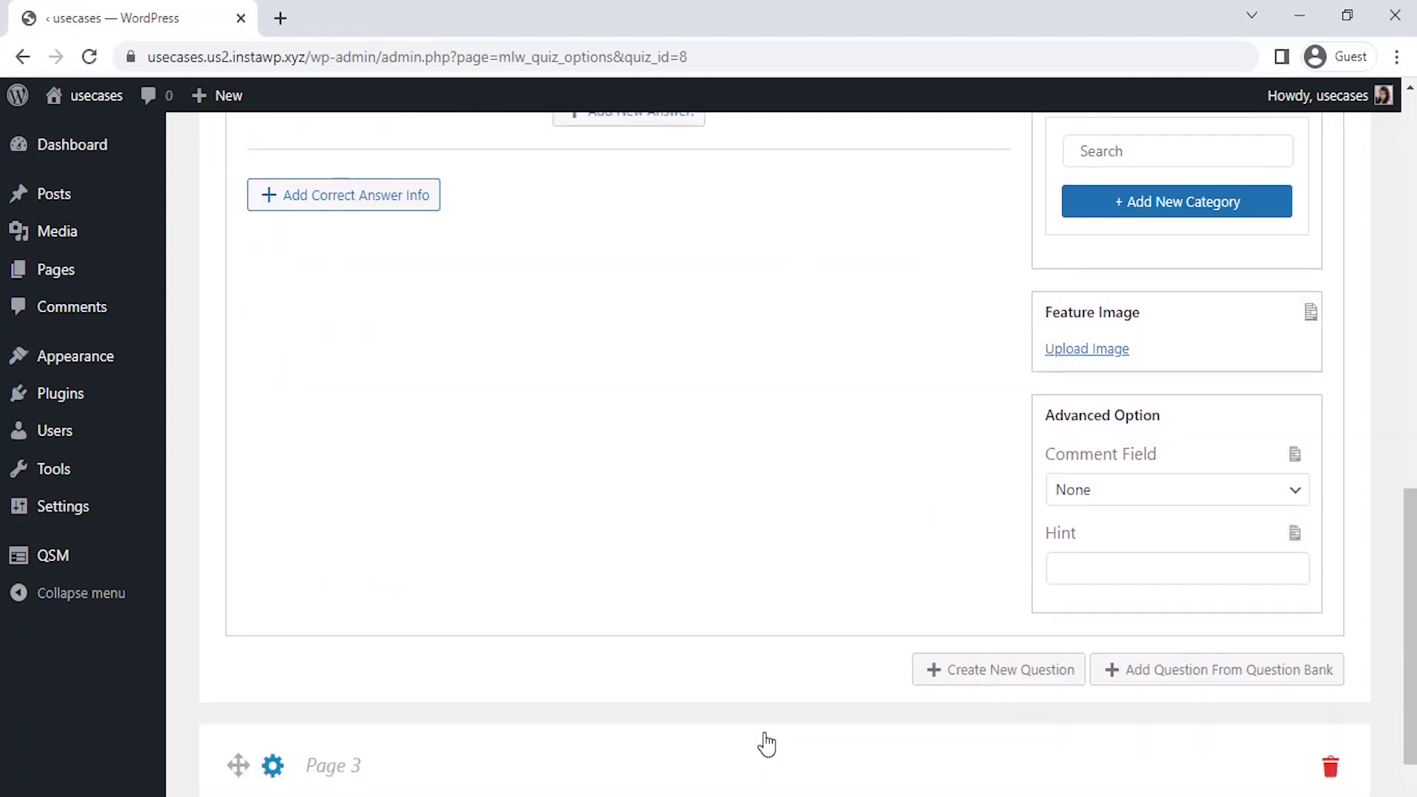
# - On Page 3, enter 'How many ribs does a human have?' with answers 12 pairs, 8 pairs, 10 pairs
pyautogui.click(971, 670)
pyautogui.click(655, 443)
pyautogui.write('How many ribs does a human have?')
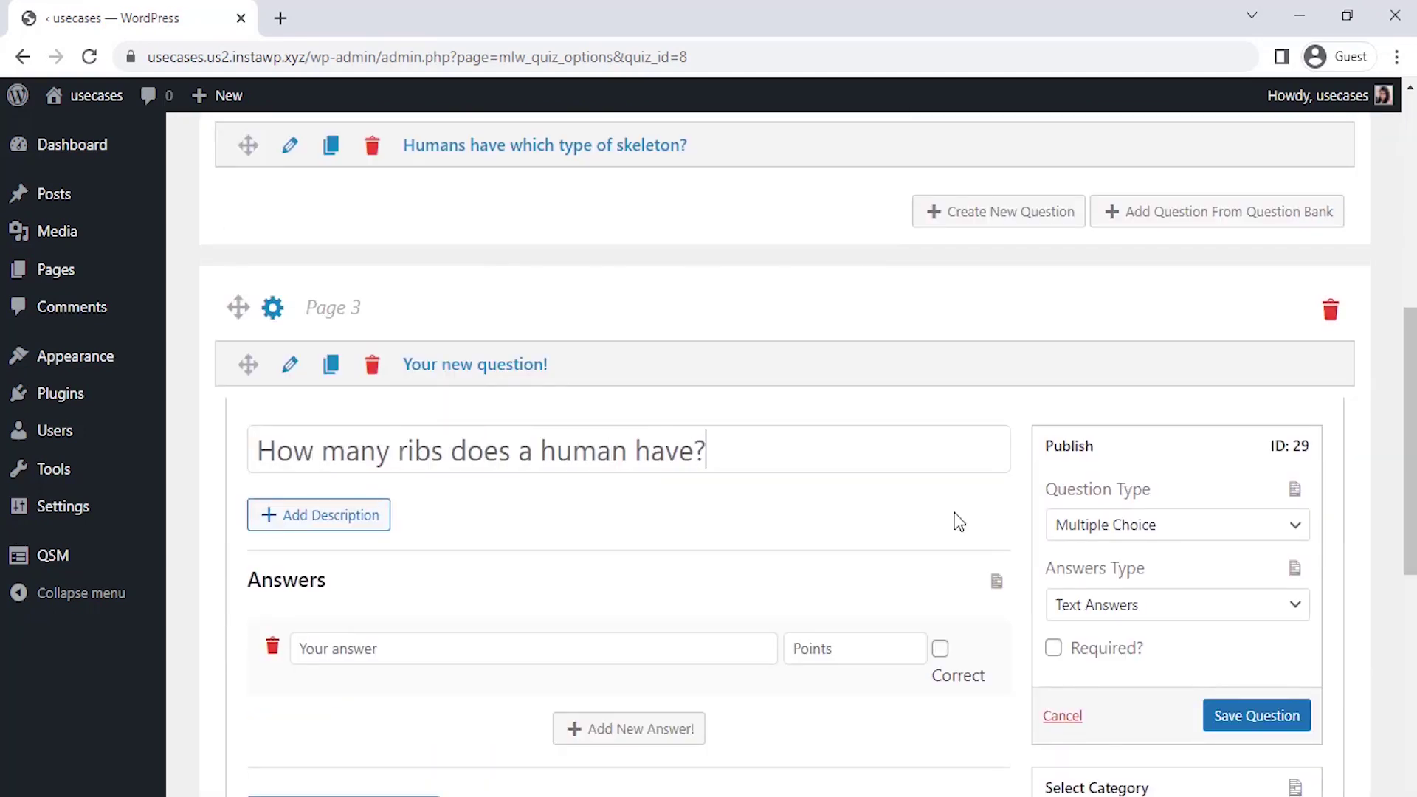
pyautogui.scroll(-3, 959, 521)
pyautogui.click(649, 383)
pyautogui.write('12 pairs')
pyautogui.click(629, 465)
pyautogui.write('8 pairs')
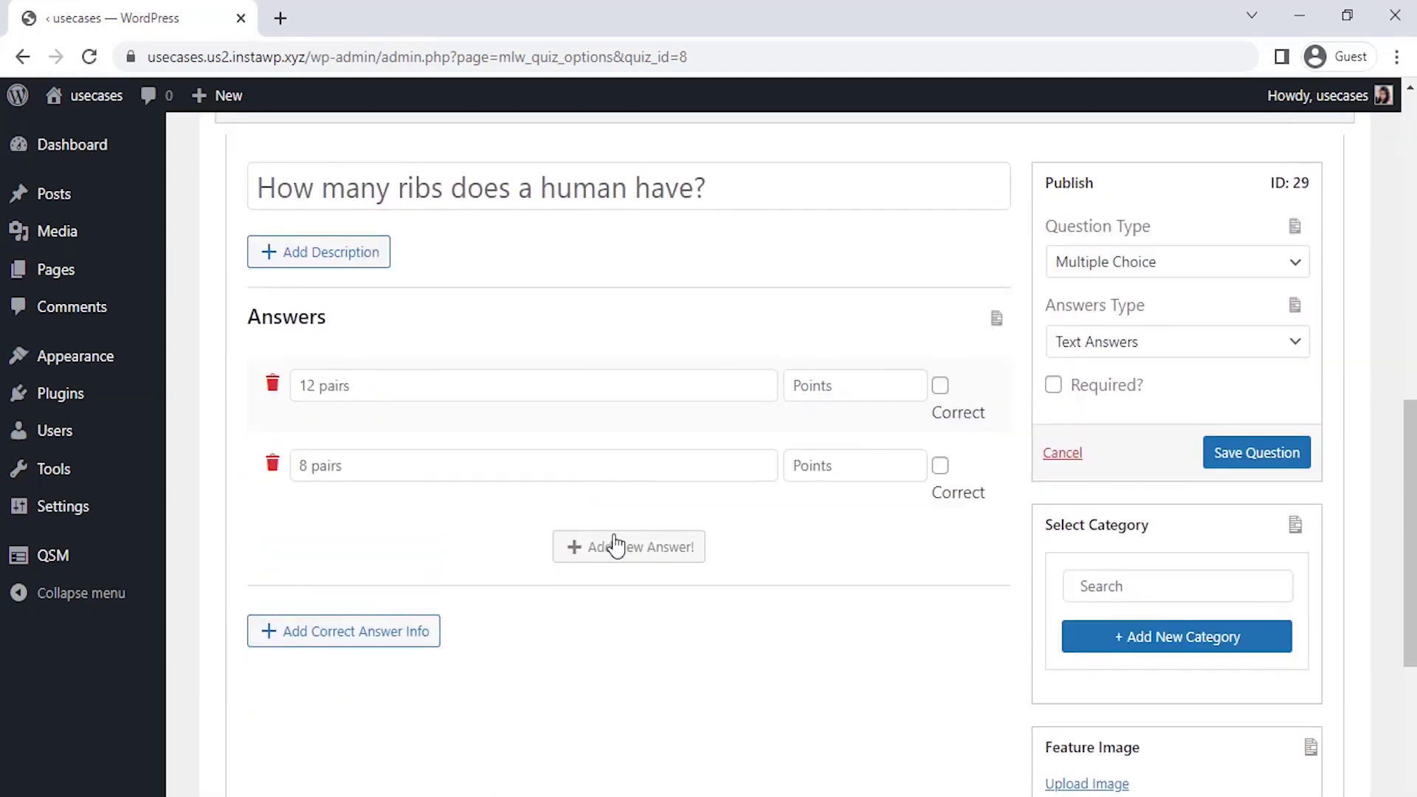
pyautogui.click(613, 544)
pyautogui.write('10 pairs')
# - Score the rib answers 10, 0 and 0, mark 12 pairs correct, and save
pyautogui.click(845, 385)
pyautogui.write('10')
pyautogui.click(848, 465)
pyautogui.write('0')
pyautogui.click(849, 546)
pyautogui.write('0')
pyautogui.click(939, 385)
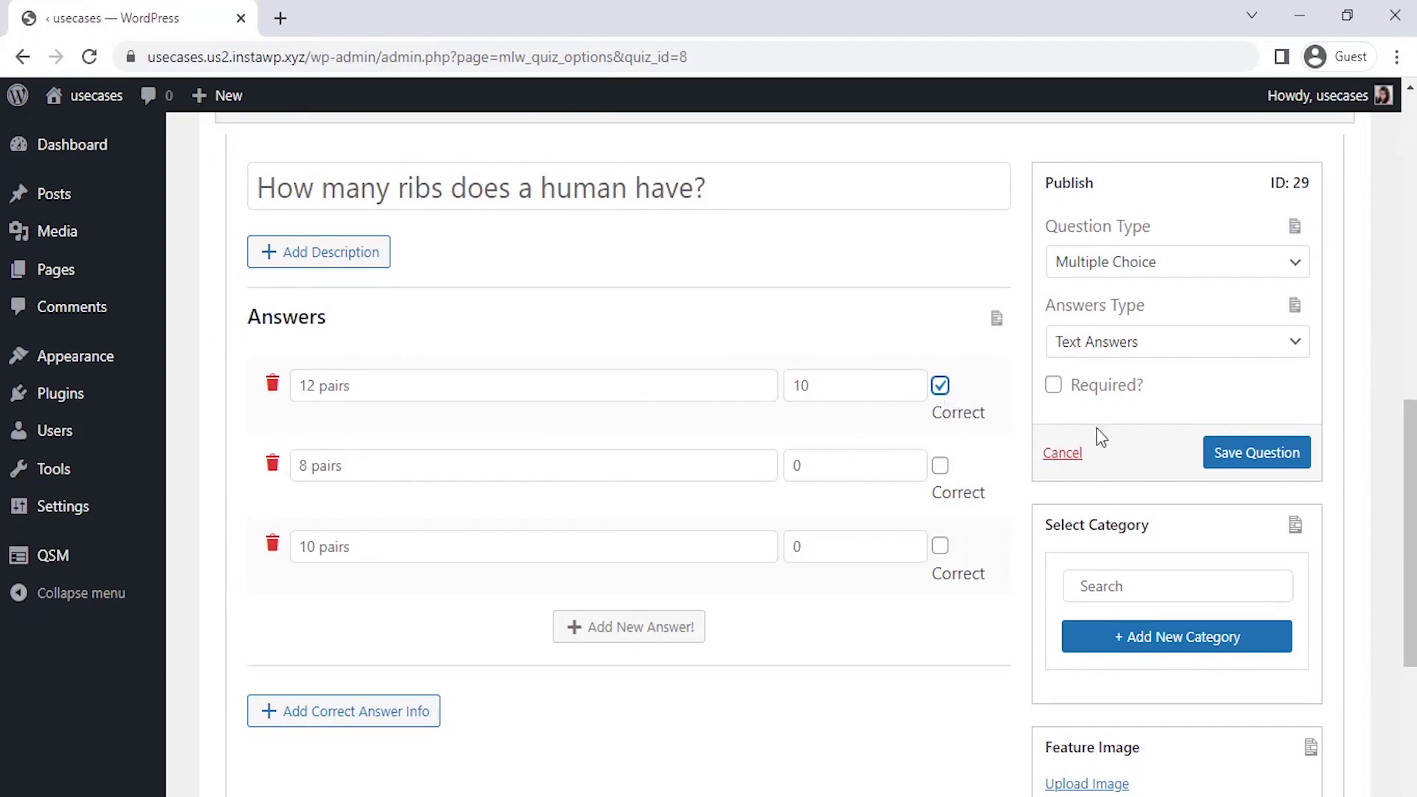
pyautogui.click(1257, 456)
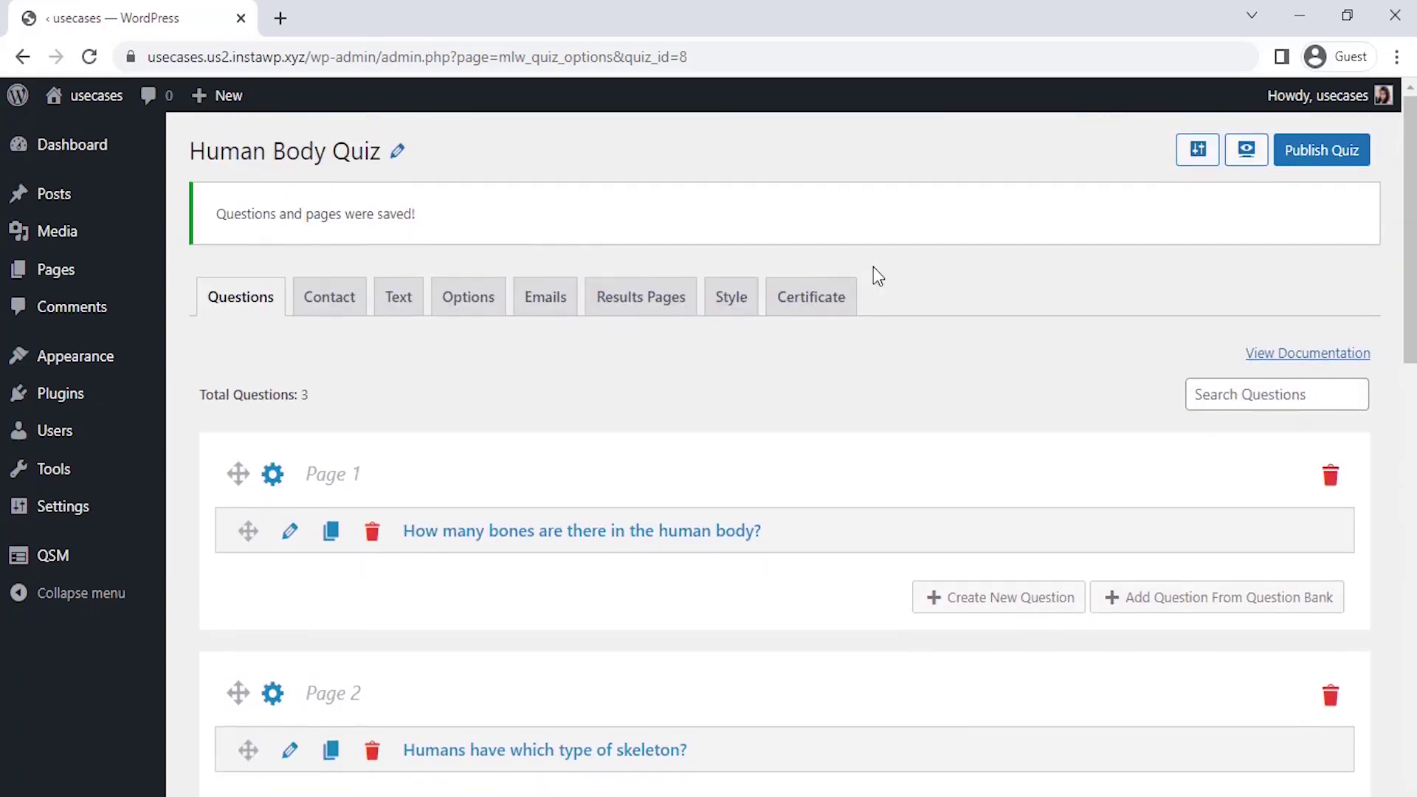
# - Add a required 'Full Name' contact field that collects the quiz taker's Name
pyautogui.click(339, 305)
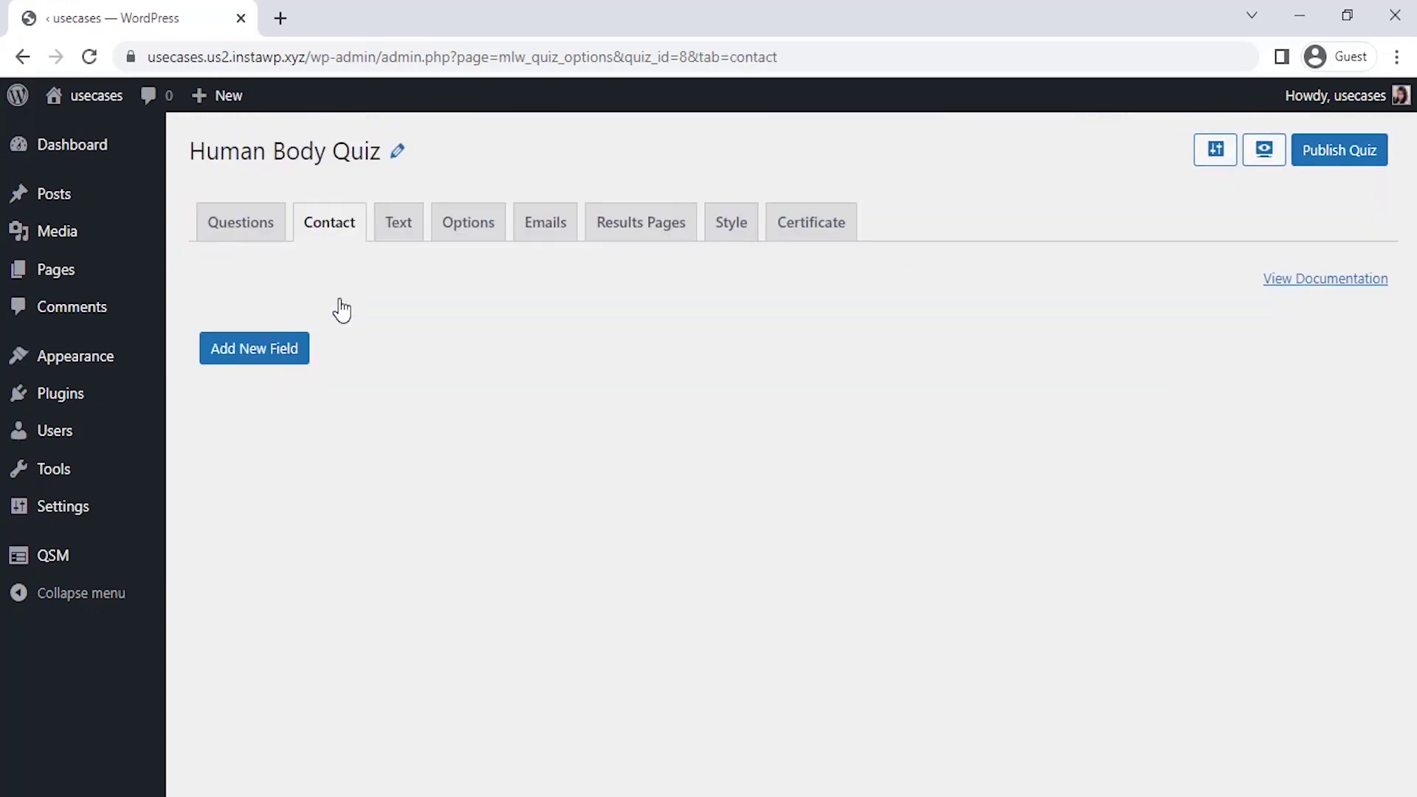
pyautogui.click(281, 349)
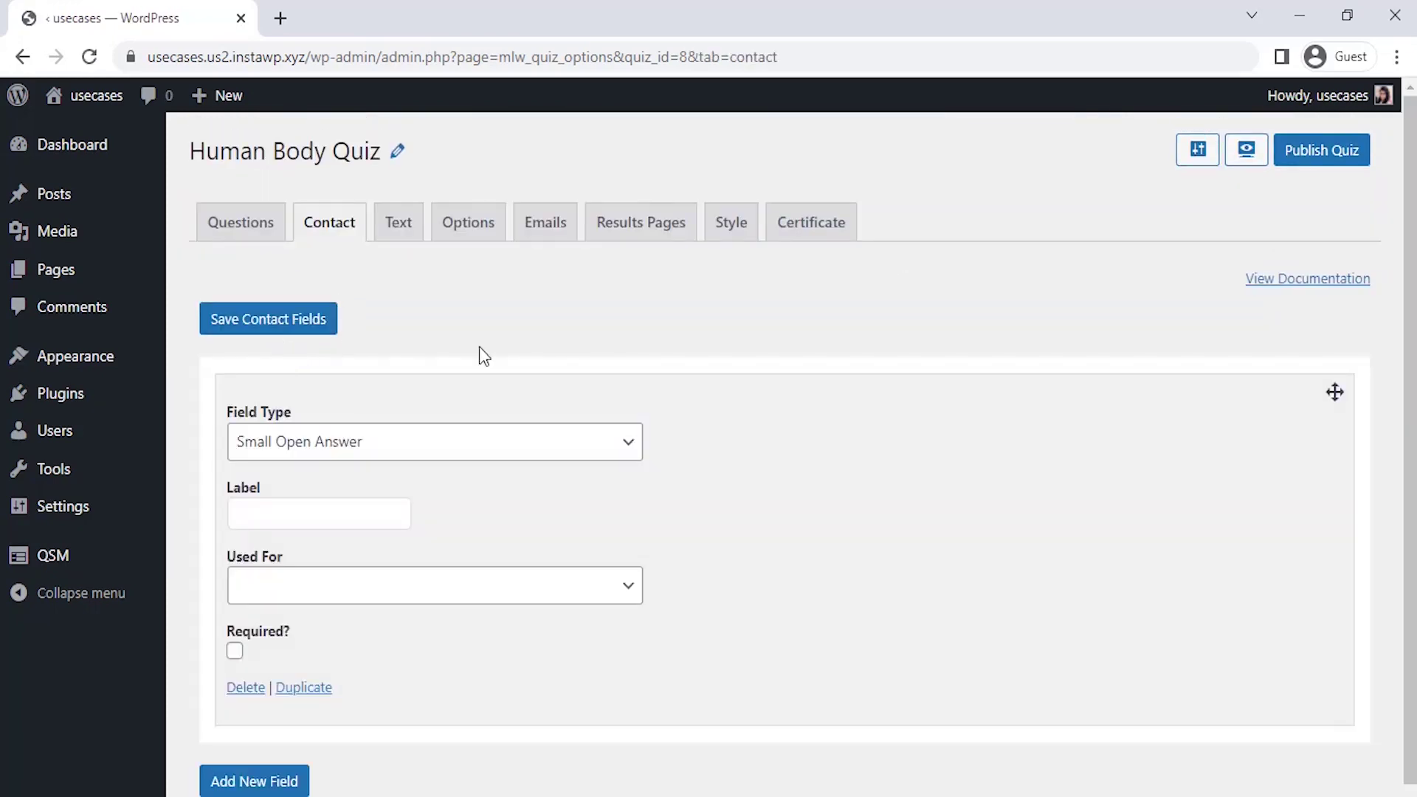
pyautogui.scroll(-1, 503, 357)
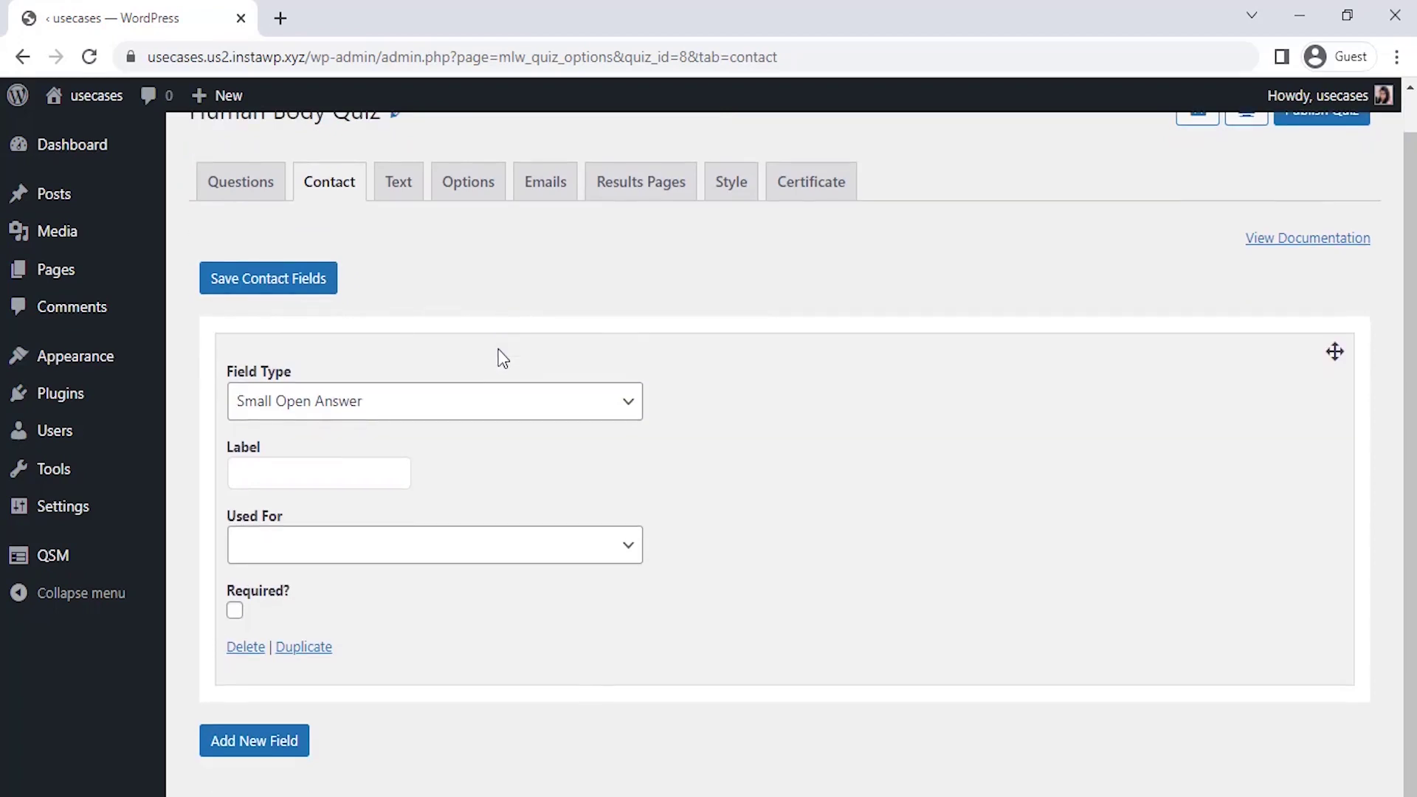
pyautogui.click(547, 418)
pyautogui.click(345, 473)
pyautogui.write('Full Name')
pyautogui.click(367, 548)
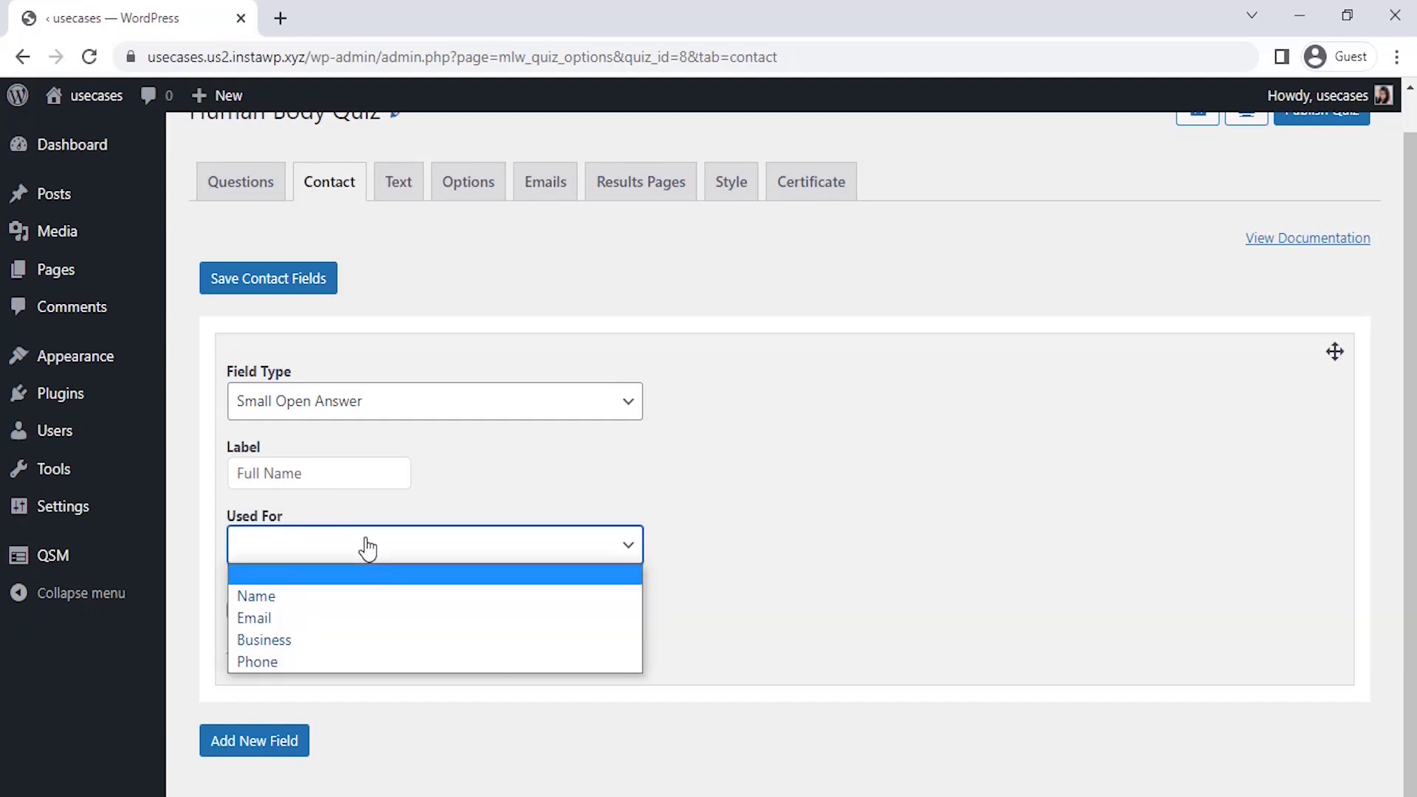
pyautogui.click(362, 596)
pyautogui.click(235, 610)
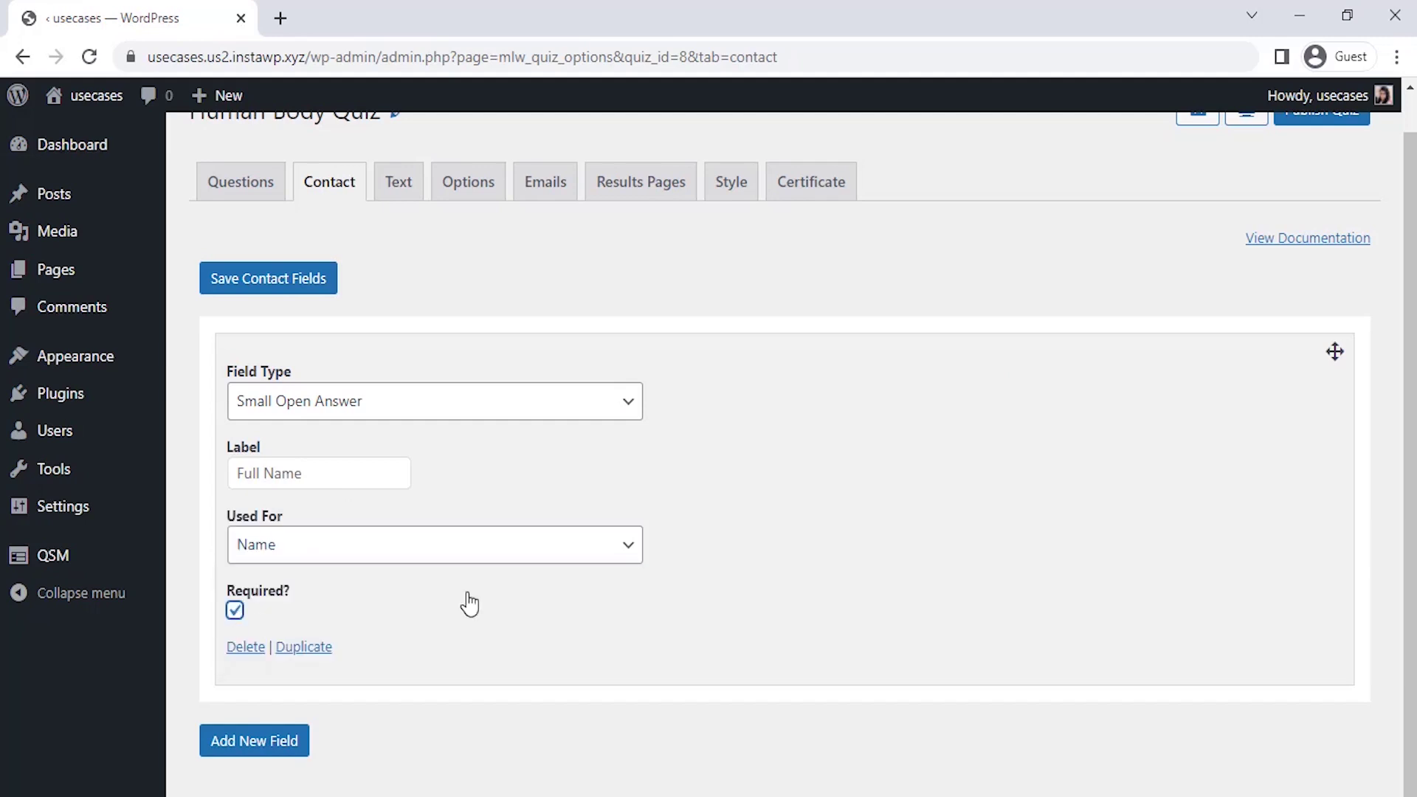
# - Add a second contact field of type Date labelled 'Date'
pyautogui.click(284, 738)
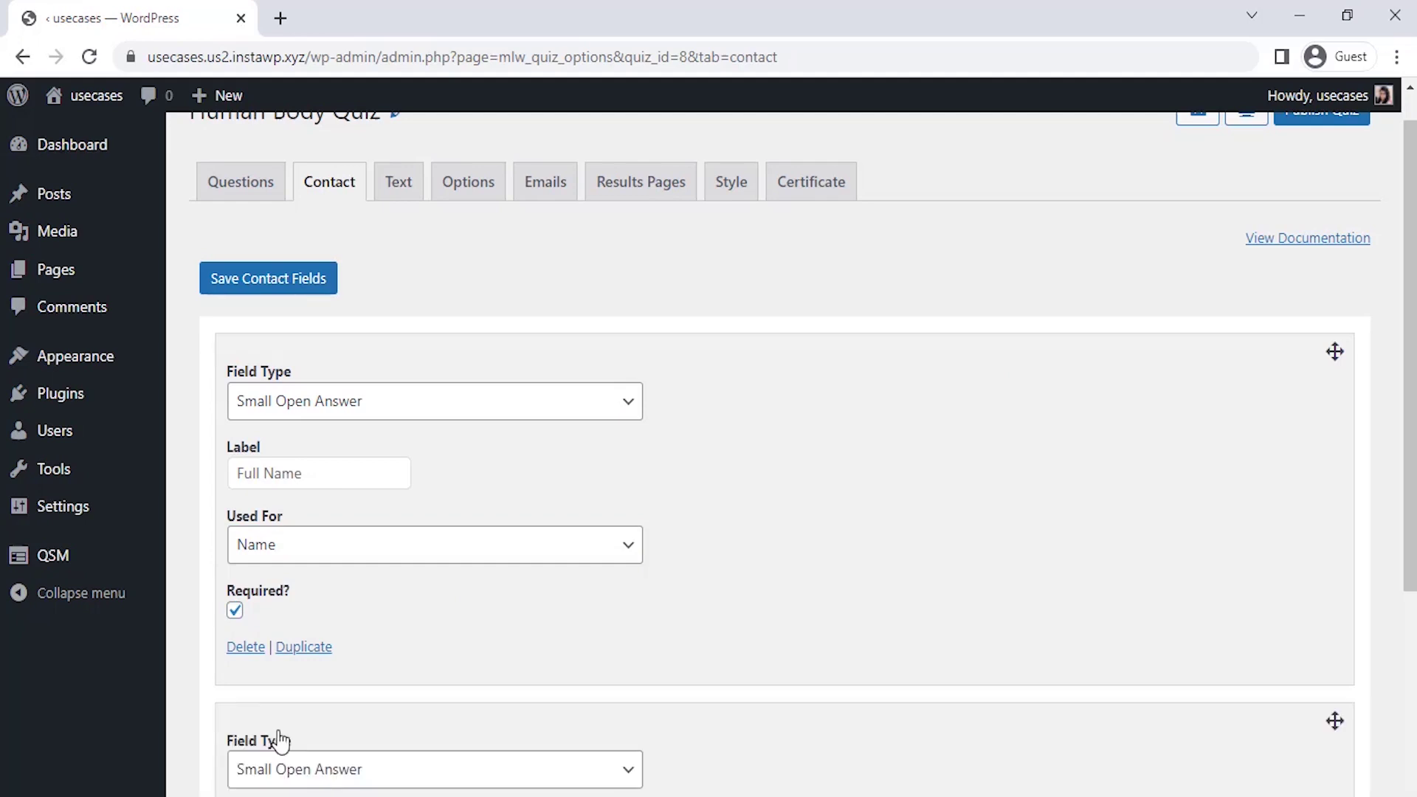
pyautogui.scroll(-5, 507, 660)
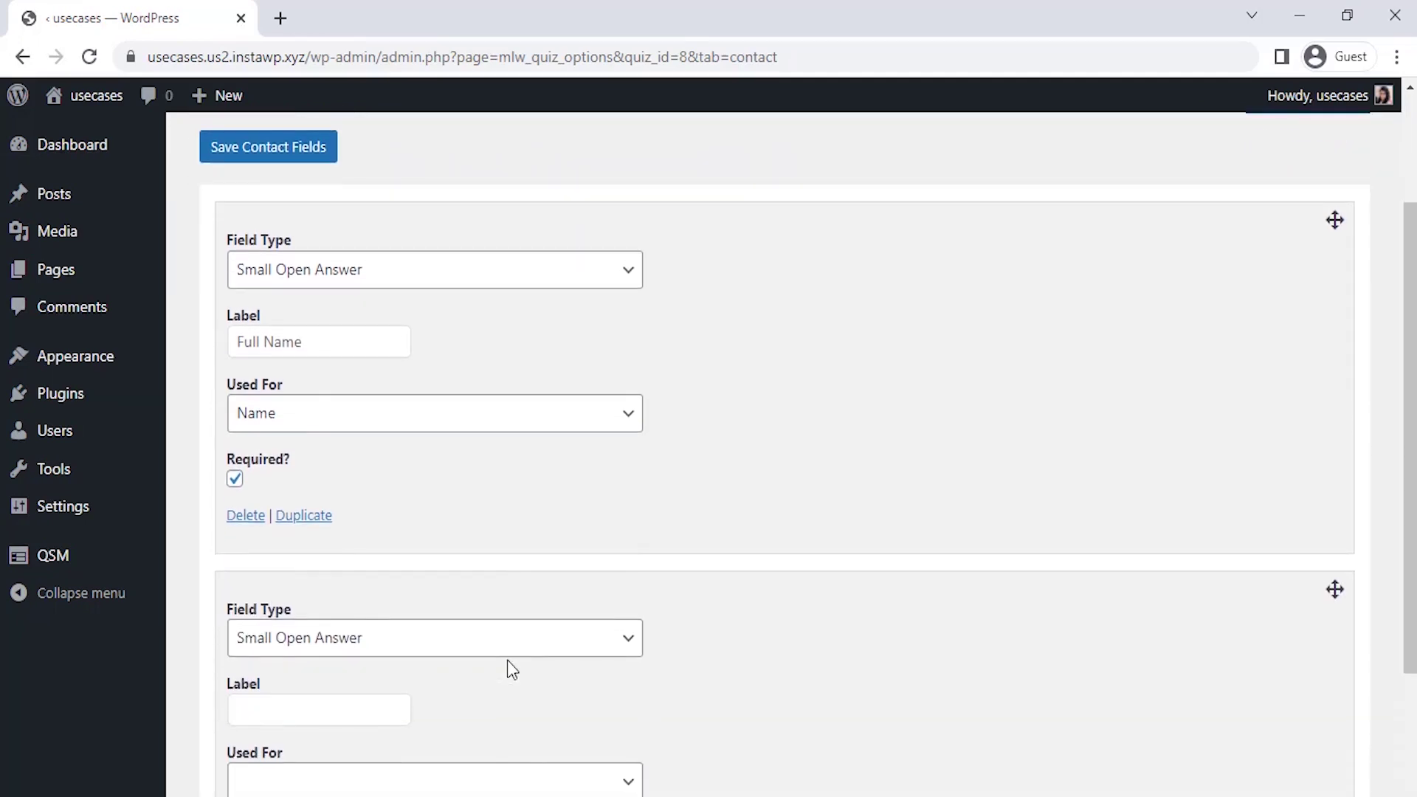
pyautogui.click(579, 406)
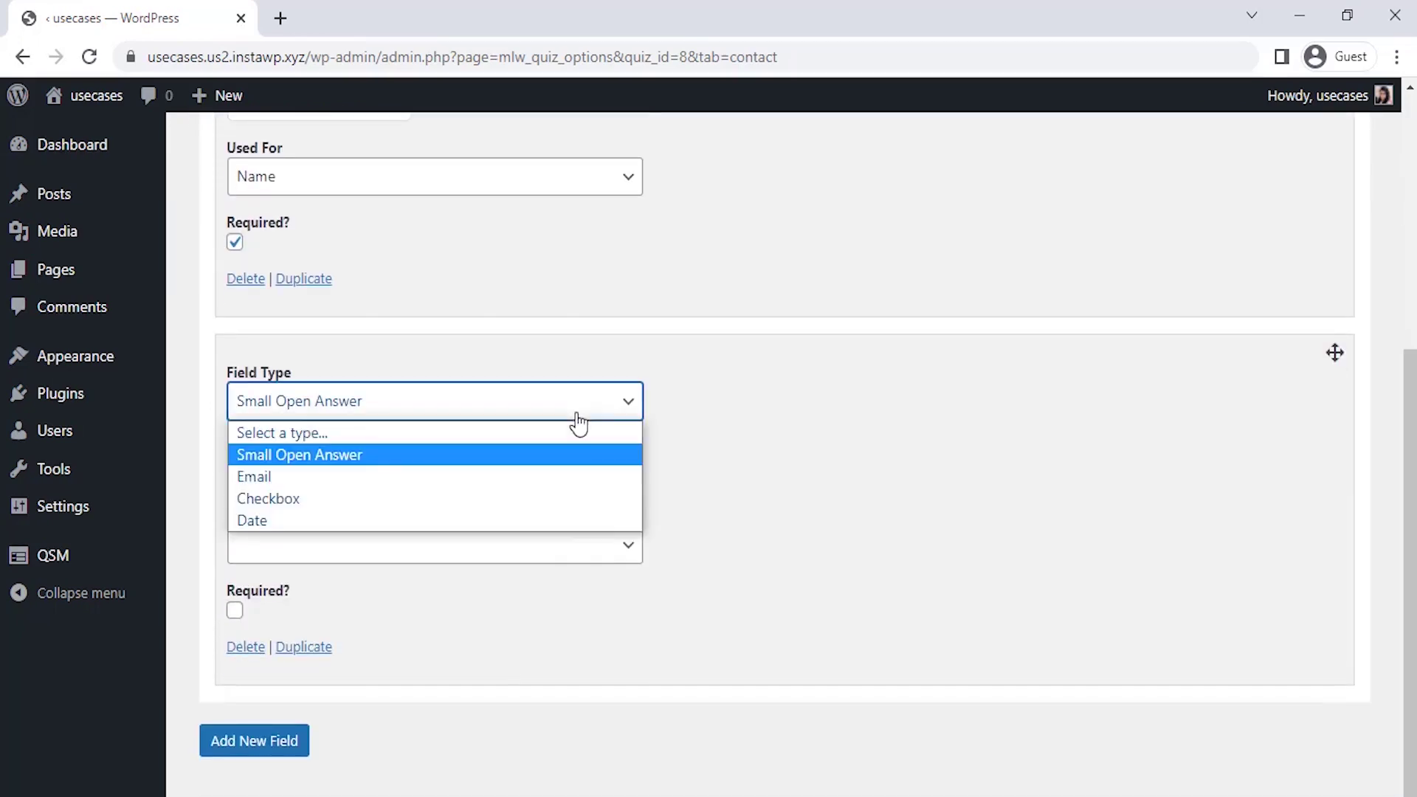
pyautogui.click(564, 519)
pyautogui.click(387, 473)
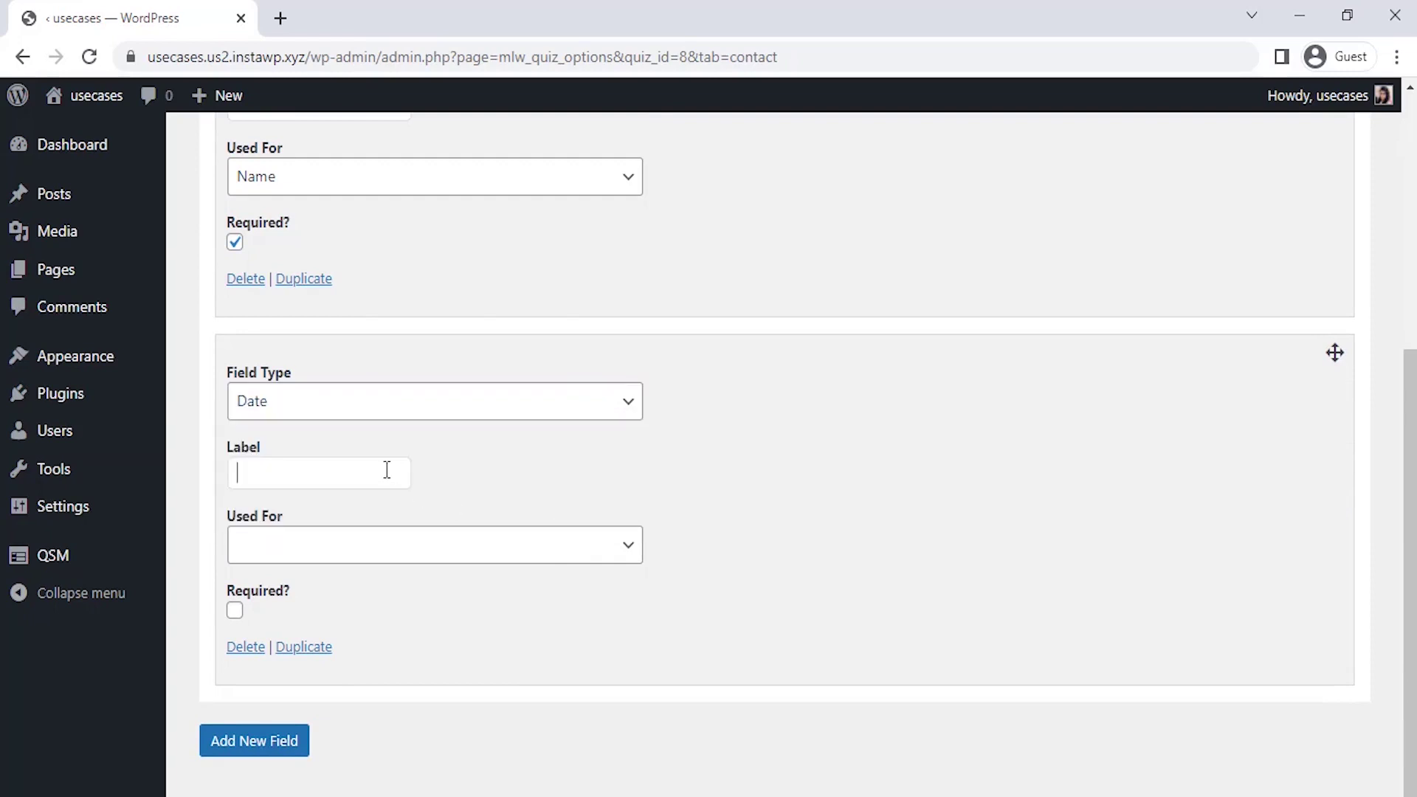
pyautogui.write('Date')
# - Set the Date field as used for Business and required, then save the contact fields
pyautogui.click(401, 561)
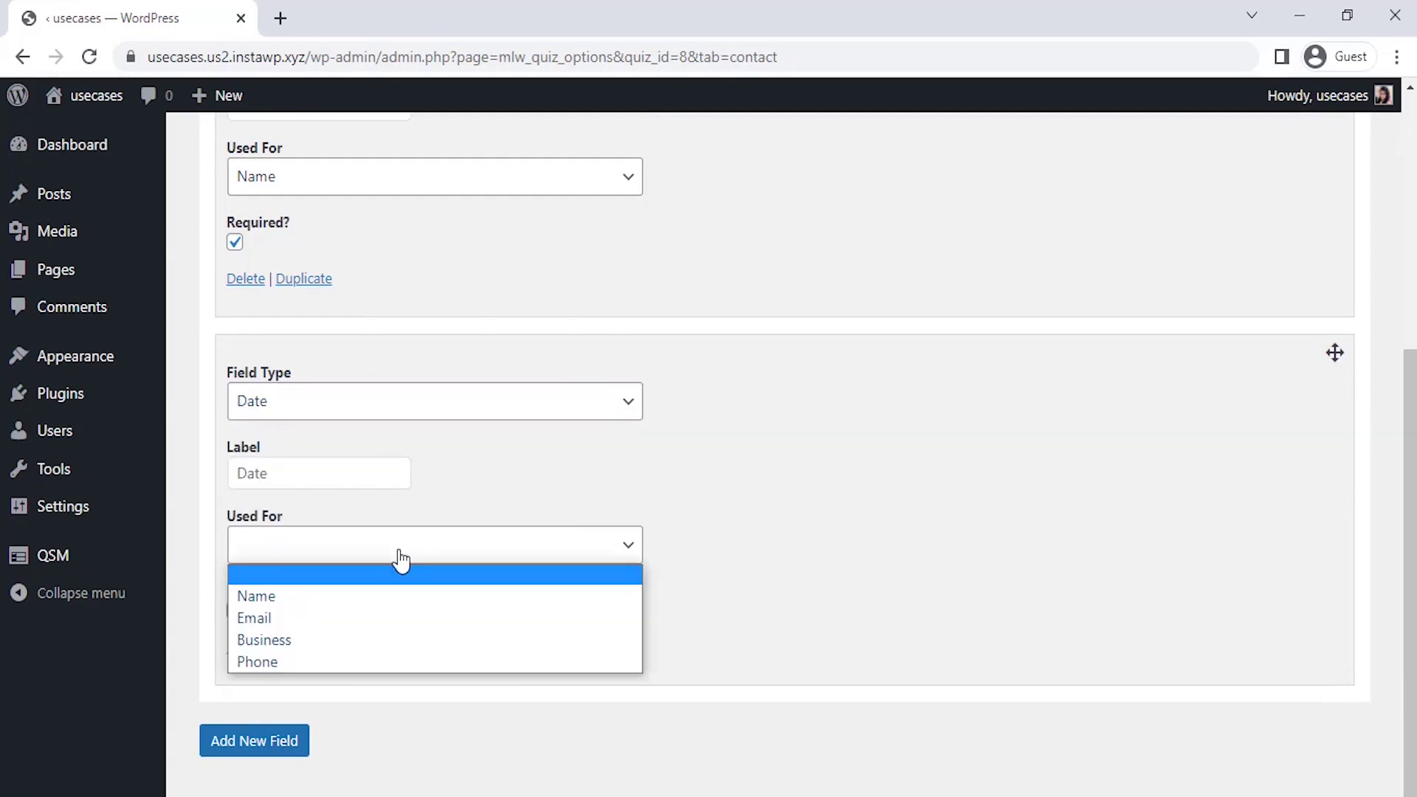
pyautogui.click(389, 639)
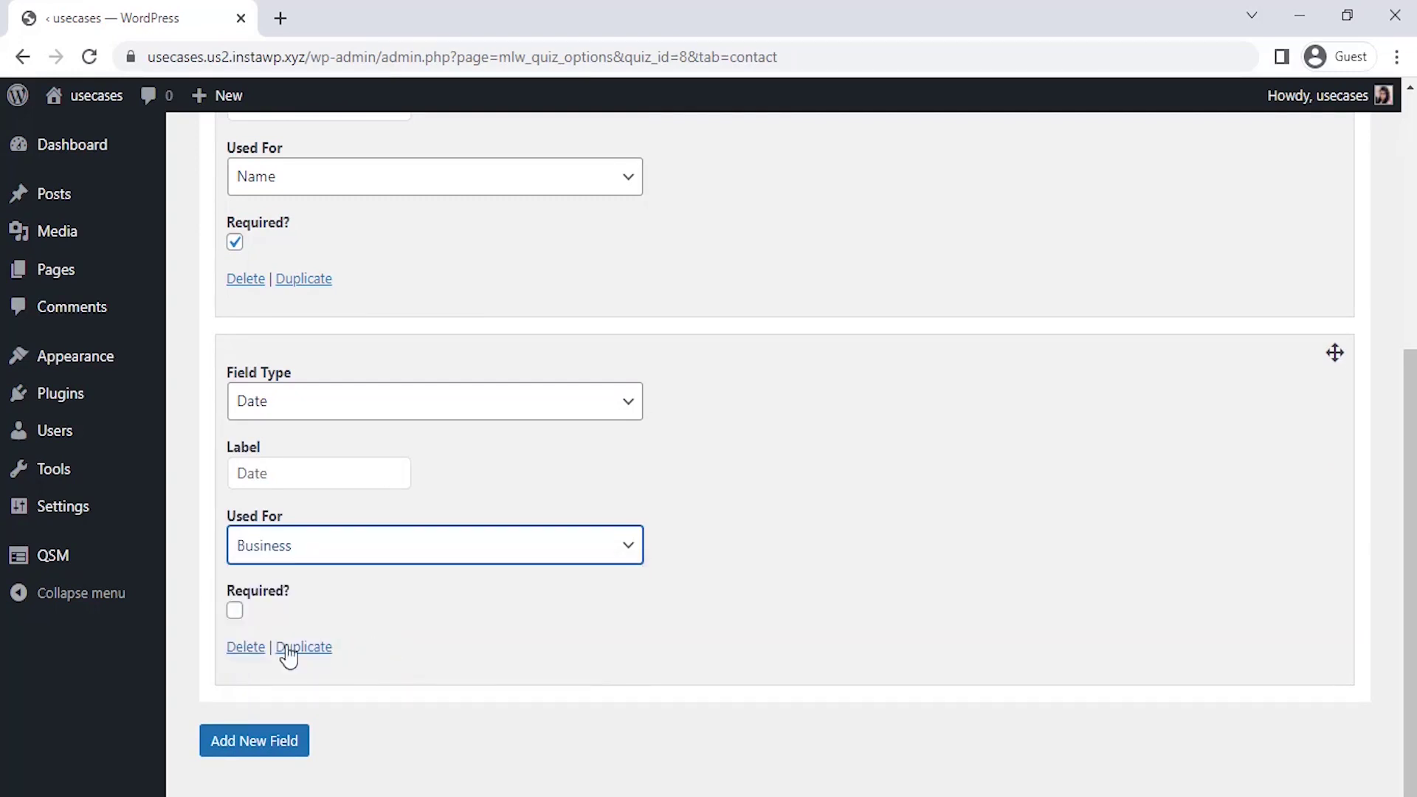
pyautogui.click(235, 610)
pyautogui.scroll(5, 484, 668)
pyautogui.scroll(1, 484, 667)
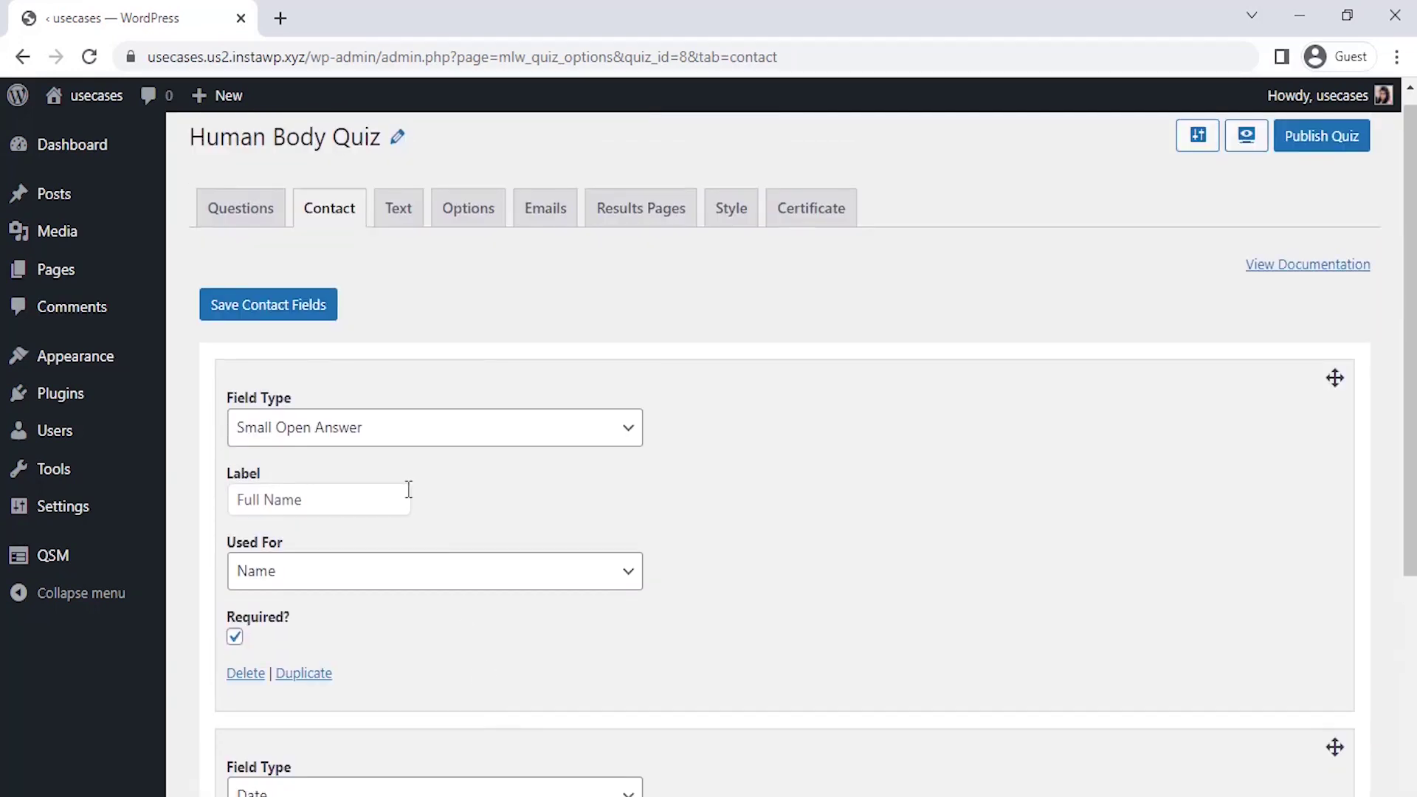
pyautogui.click(303, 318)
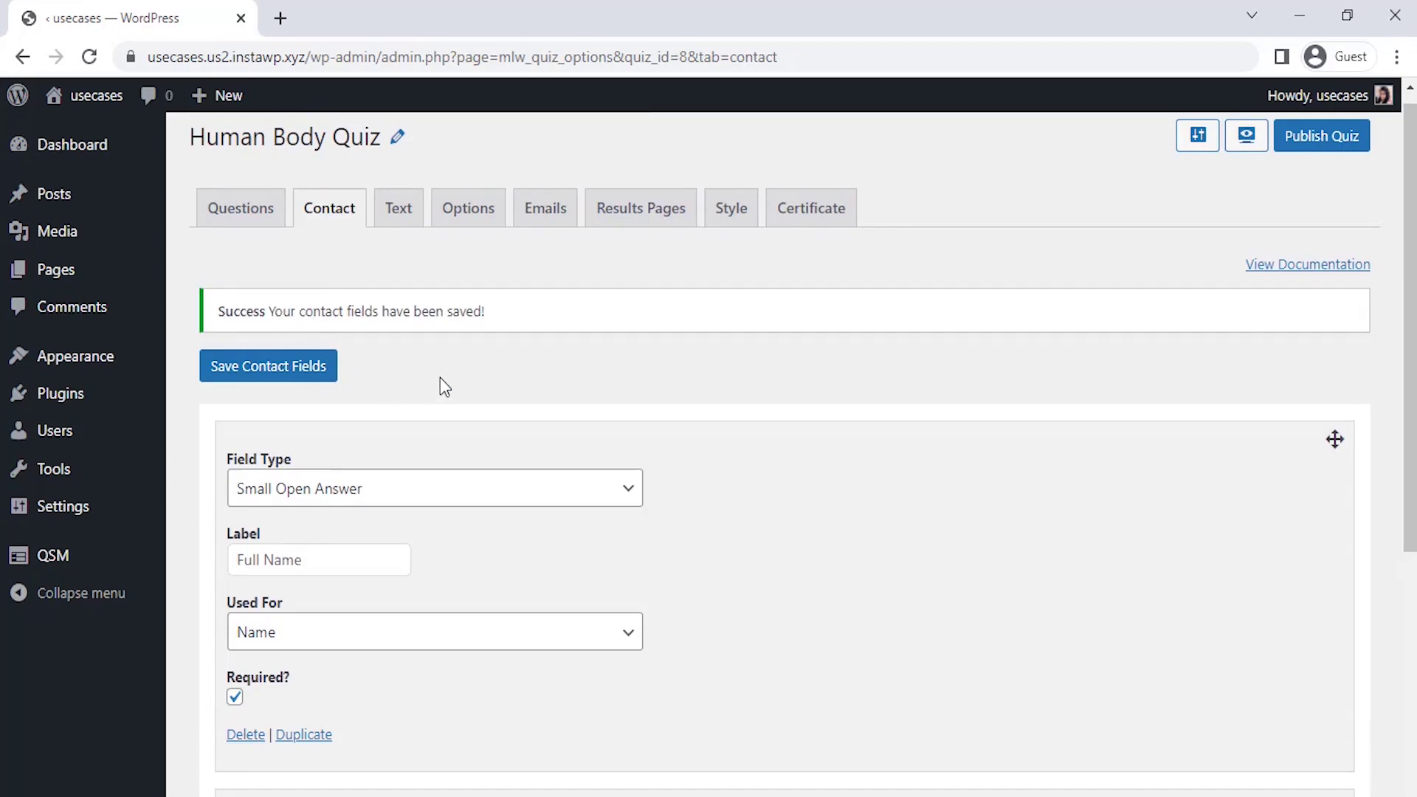
pyautogui.scroll(1, 445, 387)
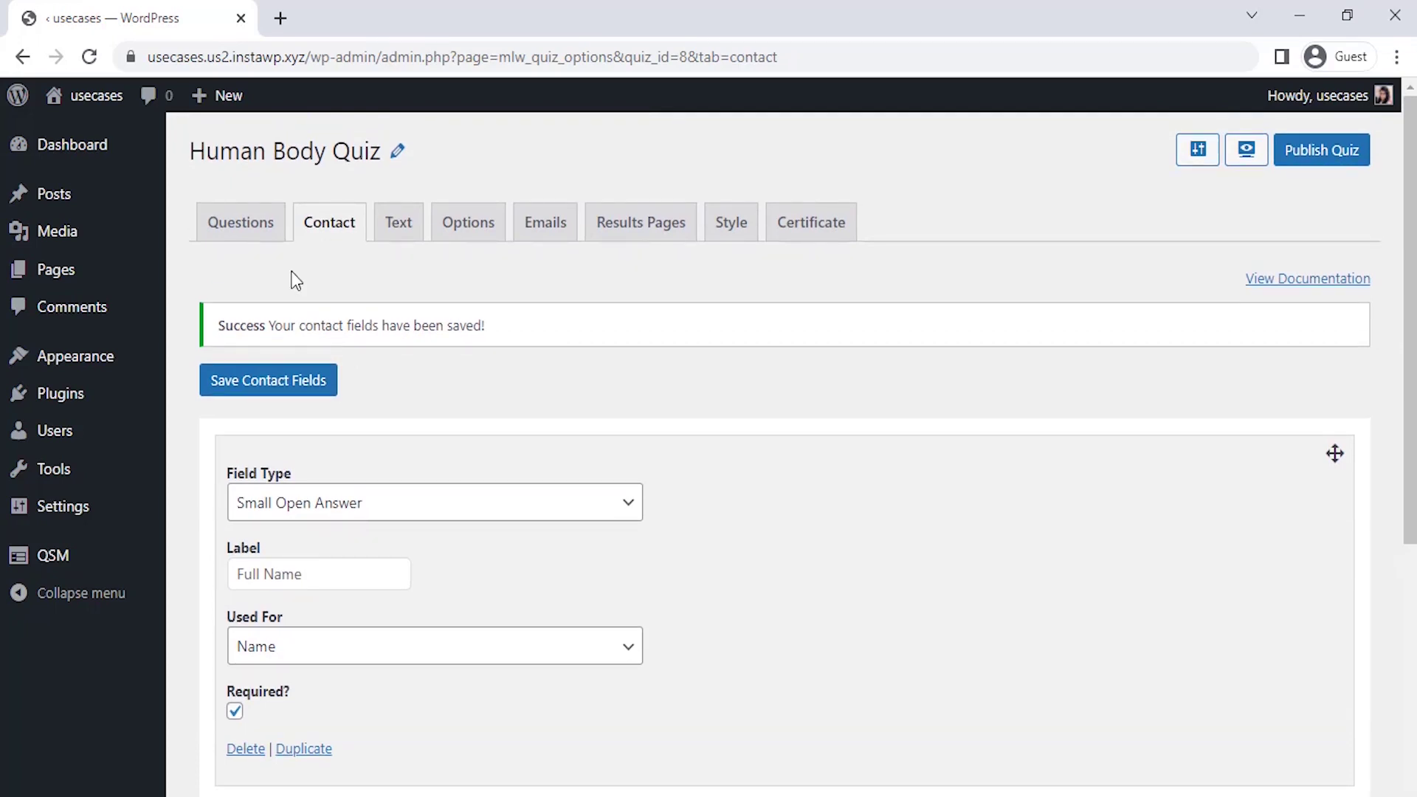
# - Add a results page condition based on Total points earned
pyautogui.click(643, 225)
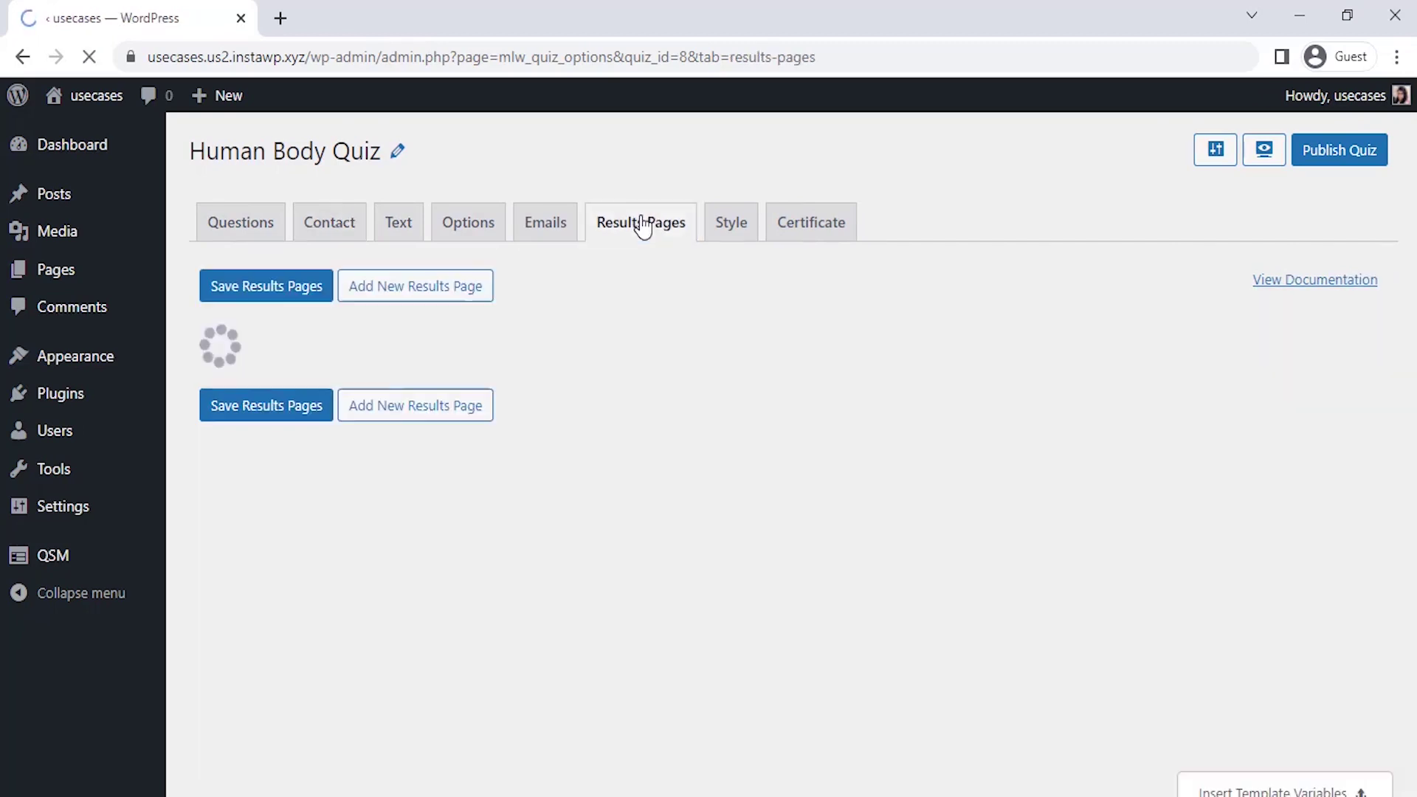
pyautogui.scroll(-1, 703, 326)
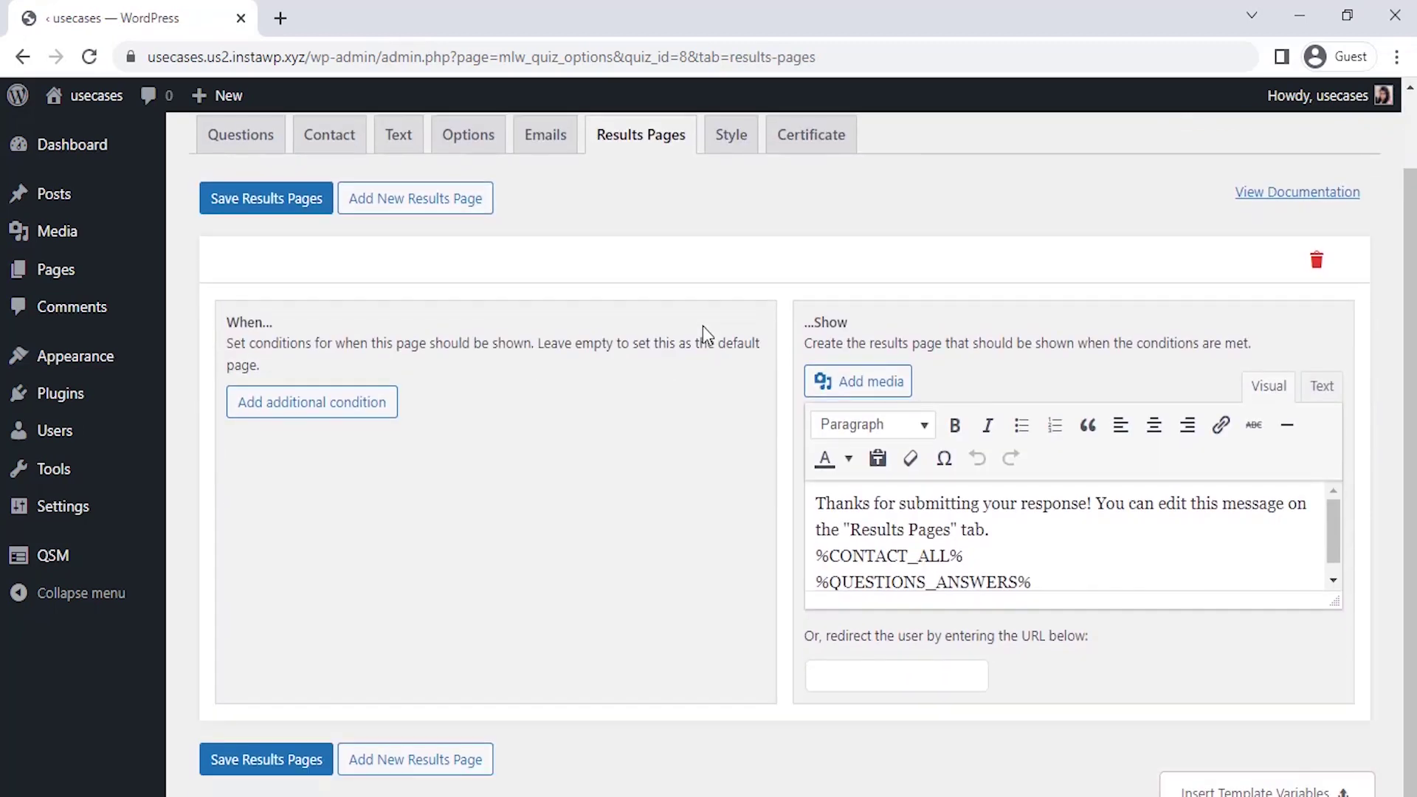
pyautogui.click(334, 408)
pyautogui.click(357, 405)
pyautogui.click(354, 406)
pyautogui.click(443, 405)
pyautogui.click(439, 441)
# - Set the condition operator to 'is greater than' with a threshold of 20
pyautogui.click(583, 403)
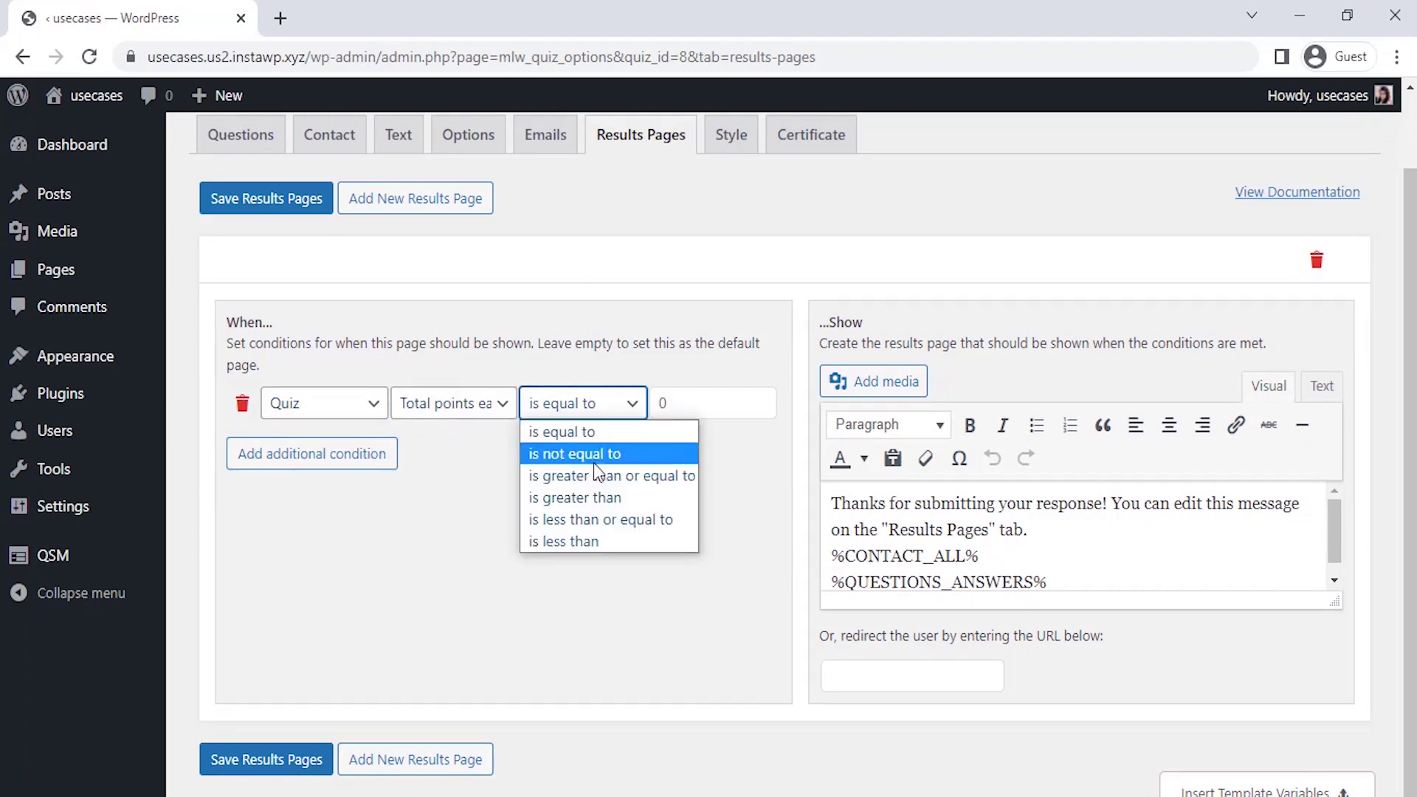
pyautogui.click(583, 503)
pyautogui.click(697, 404)
pyautogui.press('BackSpace')
pyautogui.write('20')
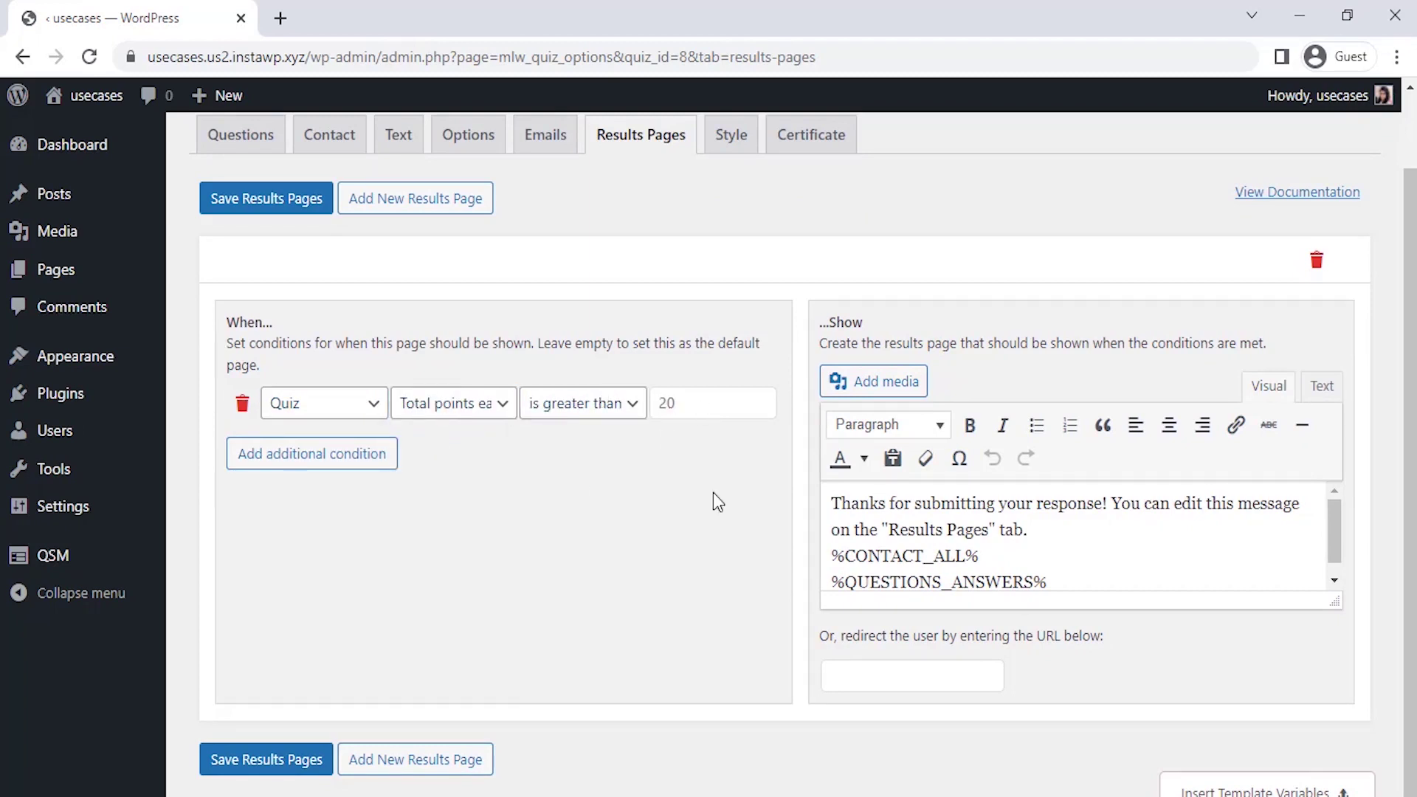
pyautogui.click(972, 506)
# - Insert %USER_NAME% into the thank-you sentence of the results message
pyautogui.click(1221, 792)
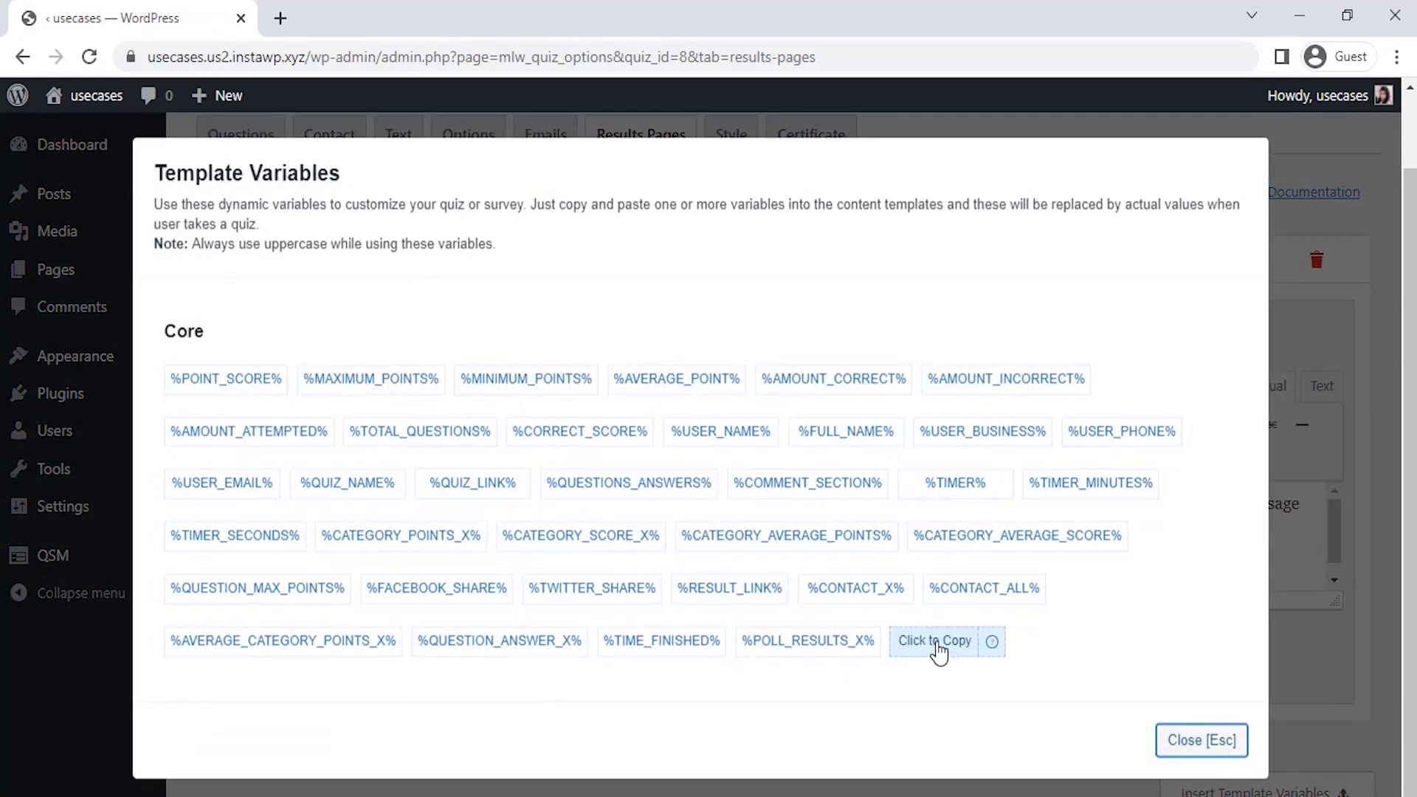
pyautogui.click(723, 443)
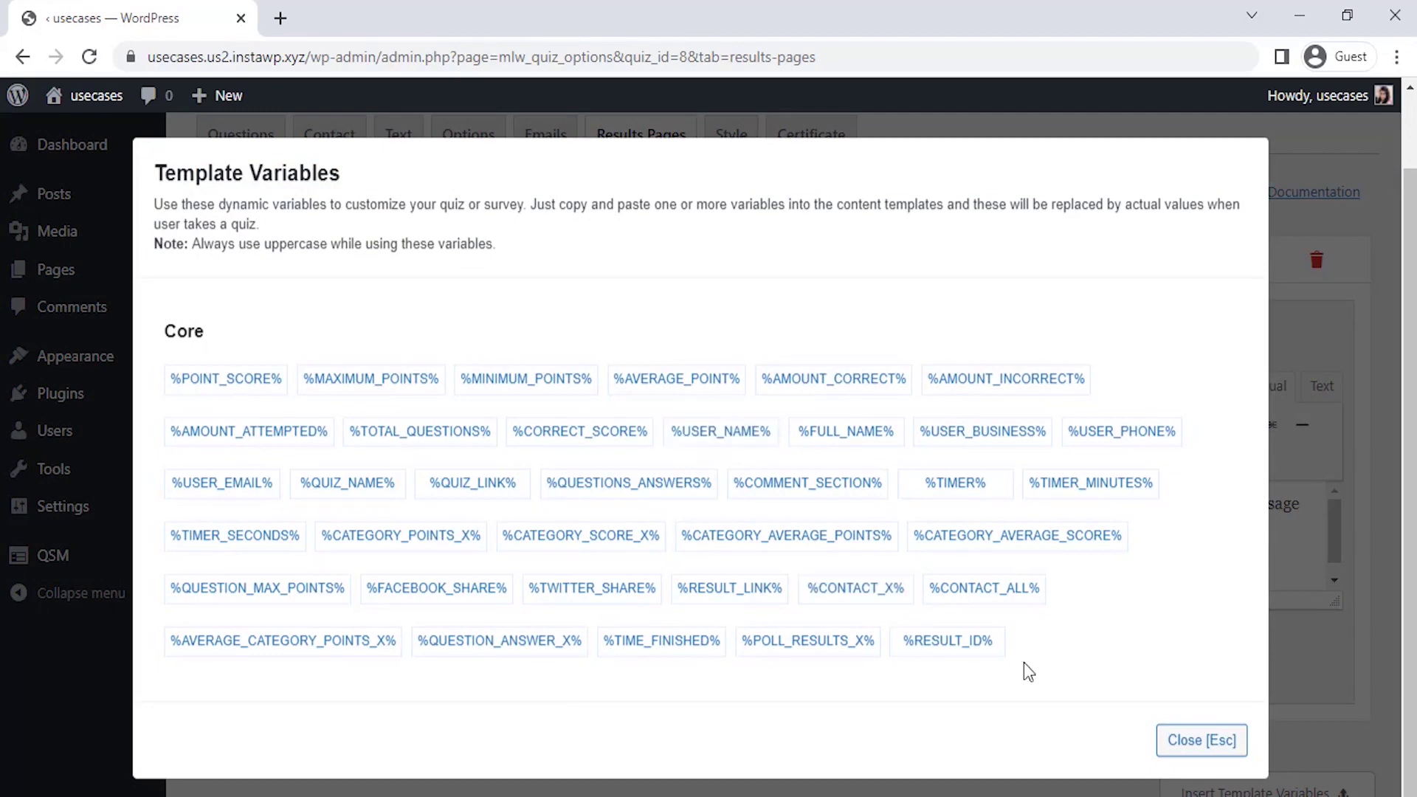
pyautogui.click(1189, 738)
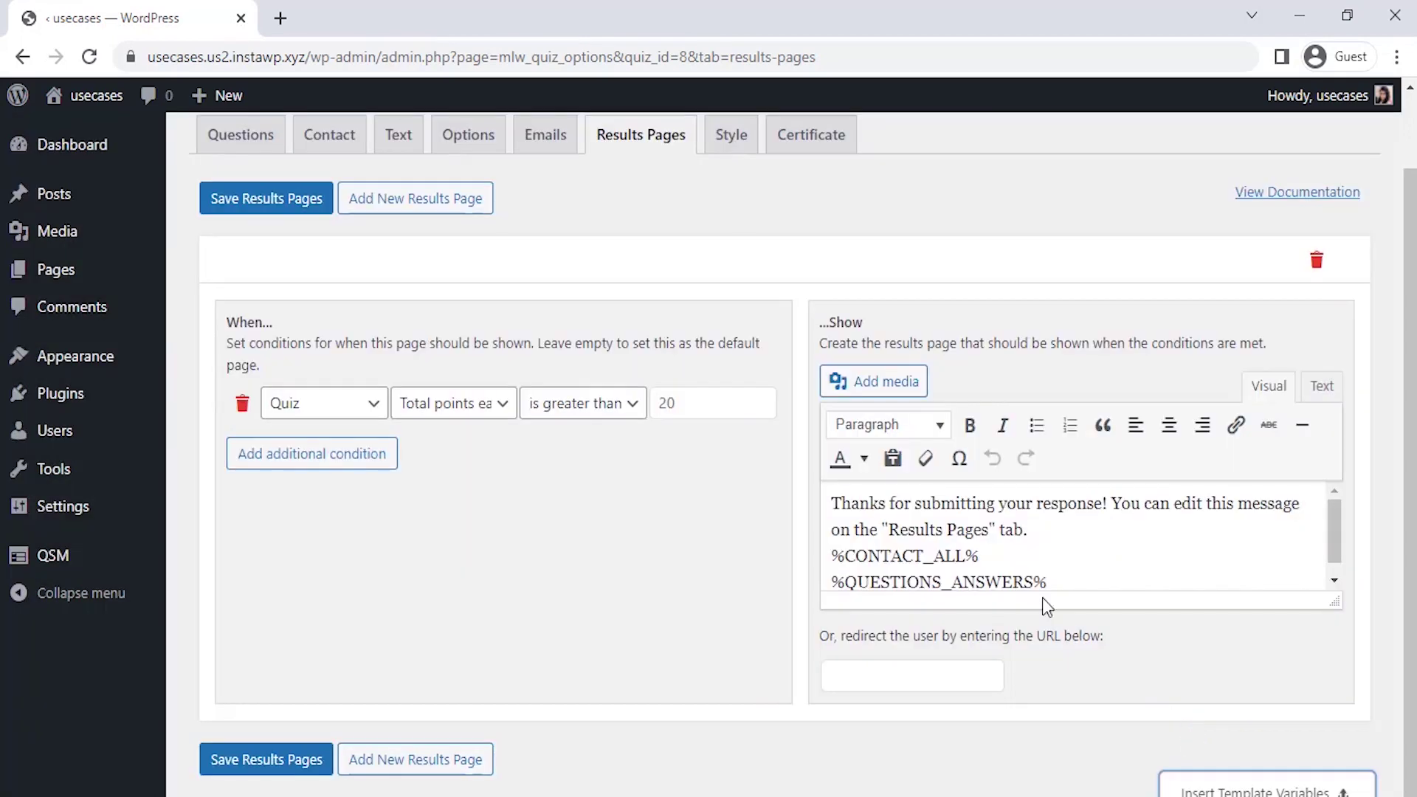
pyautogui.click(916, 505)
pyautogui.write('%USER_NAME%')
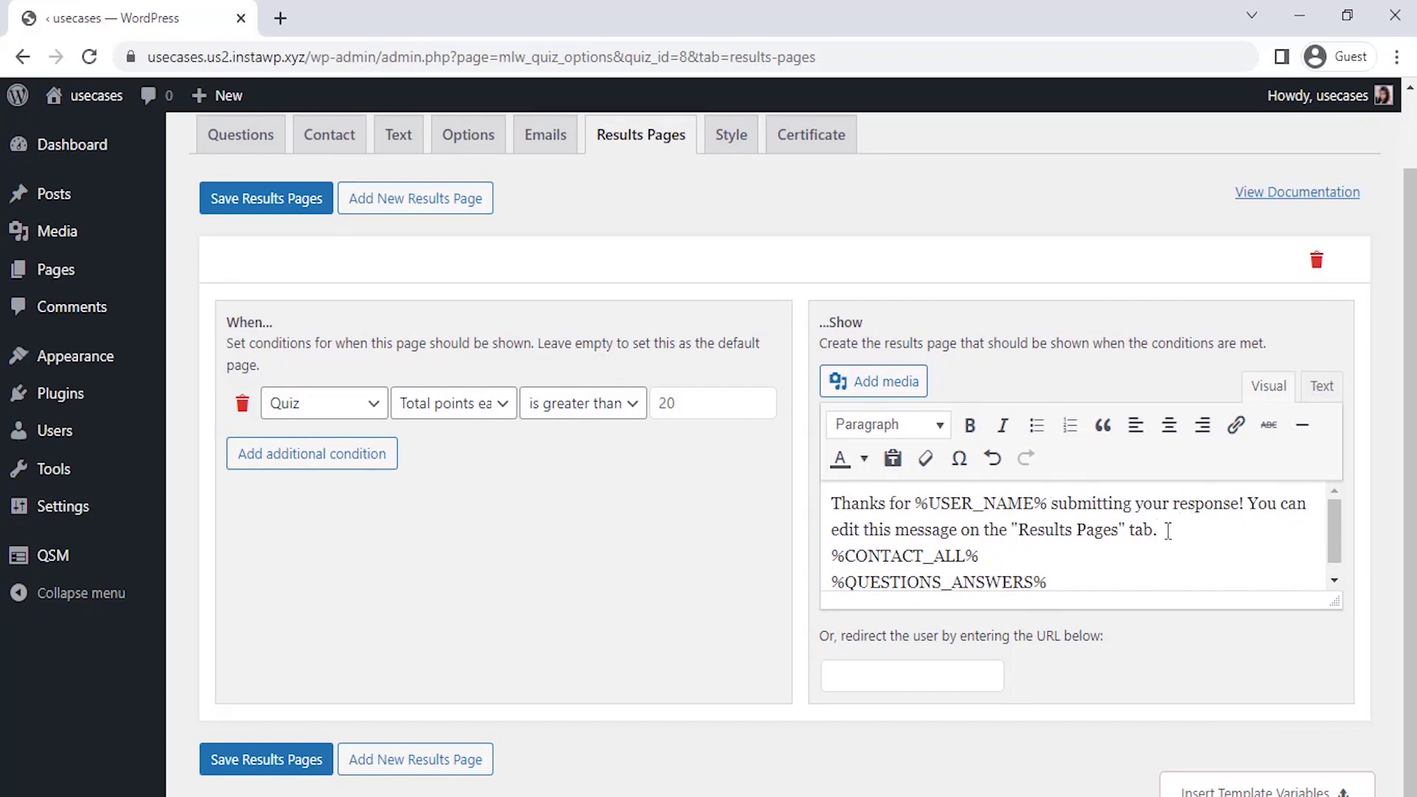
# - Replace the extra text and variables with %CERTIFICATE_LINK% and save the results pages
pyautogui.press('BackSpace')
pyautogui.press('BackSpace')
pyautogui.press('BackSpace')
pyautogui.press('BackSpace')
pyautogui.press('BackSpace')
pyautogui.press('BackSpace')
pyautogui.press('BackSpace')
pyautogui.press('BackSpace')
pyautogui.press('BackSpace')
pyautogui.press('BackSpace')
pyautogui.press('BackSpace')
pyautogui.press('BackSpace')
pyautogui.press('BackSpace')
pyautogui.press('BackSpace')
pyautogui.press('BackSpace')
pyautogui.press('BackSpace')
pyautogui.press('BackSpace')
pyautogui.press('BackSpace')
pyautogui.press('BackSpace')
pyautogui.press('BackSpace')
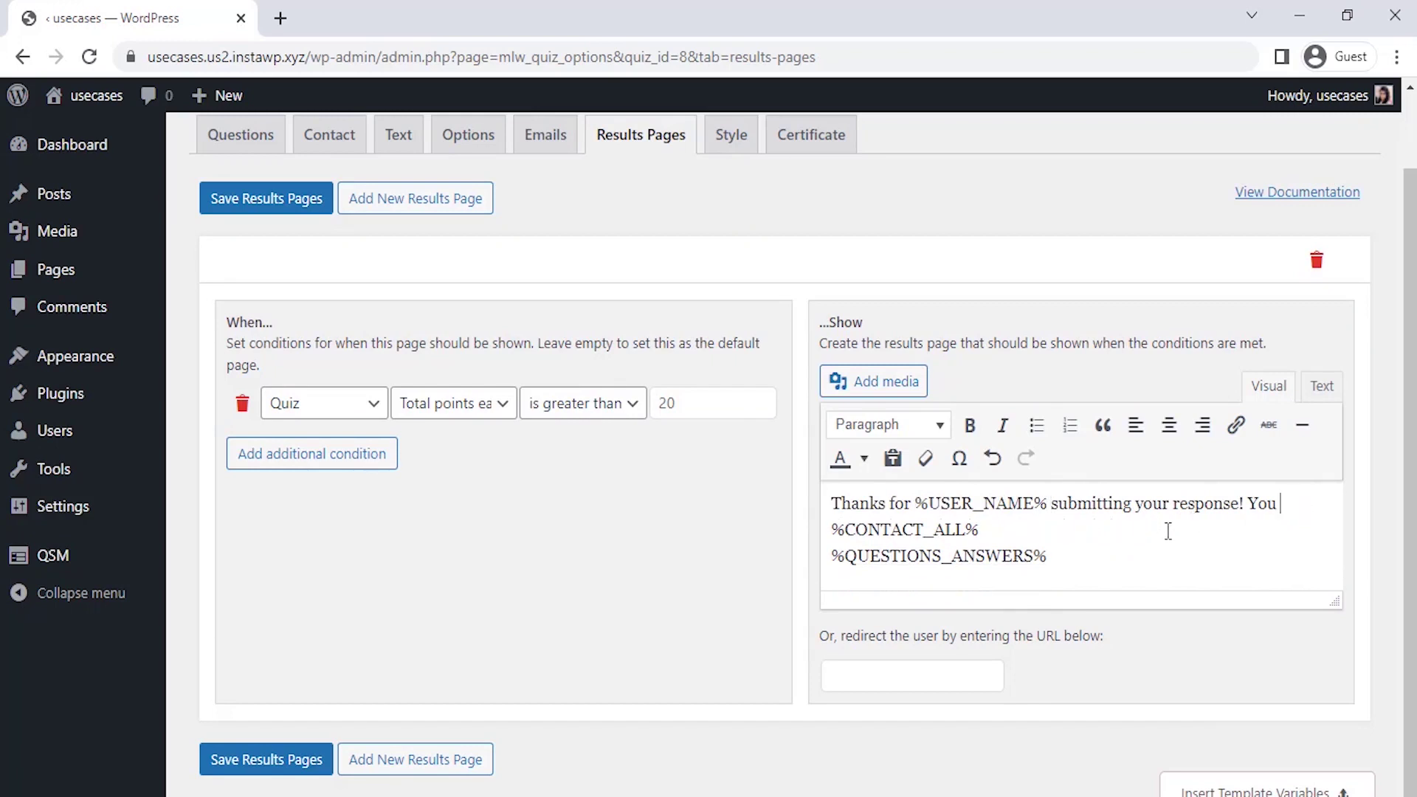
pyautogui.press('Return')
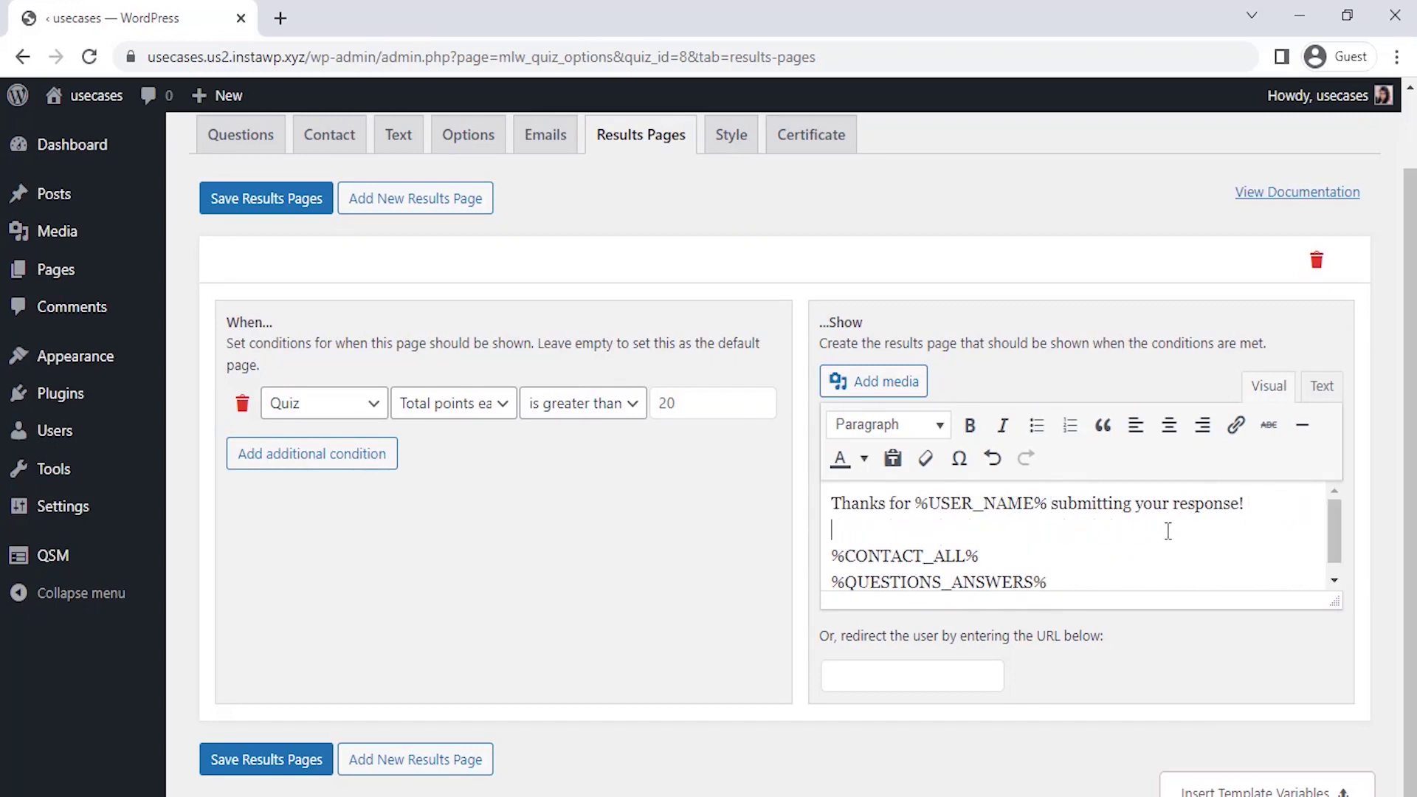
pyautogui.click(1026, 558)
pyautogui.press('BackSpace')
pyautogui.press('BackSpace')
pyautogui.press('BackSpace')
pyautogui.press('BackSpace')
pyautogui.press('BackSpace')
pyautogui.press('BackSpace')
pyautogui.press('BackSpace')
pyautogui.press('BackSpace')
pyautogui.press('BackSpace')
pyautogui.press('BackSpace')
pyautogui.press('BackSpace')
pyautogui.press('BackSpace')
pyautogui.press('BackSpace')
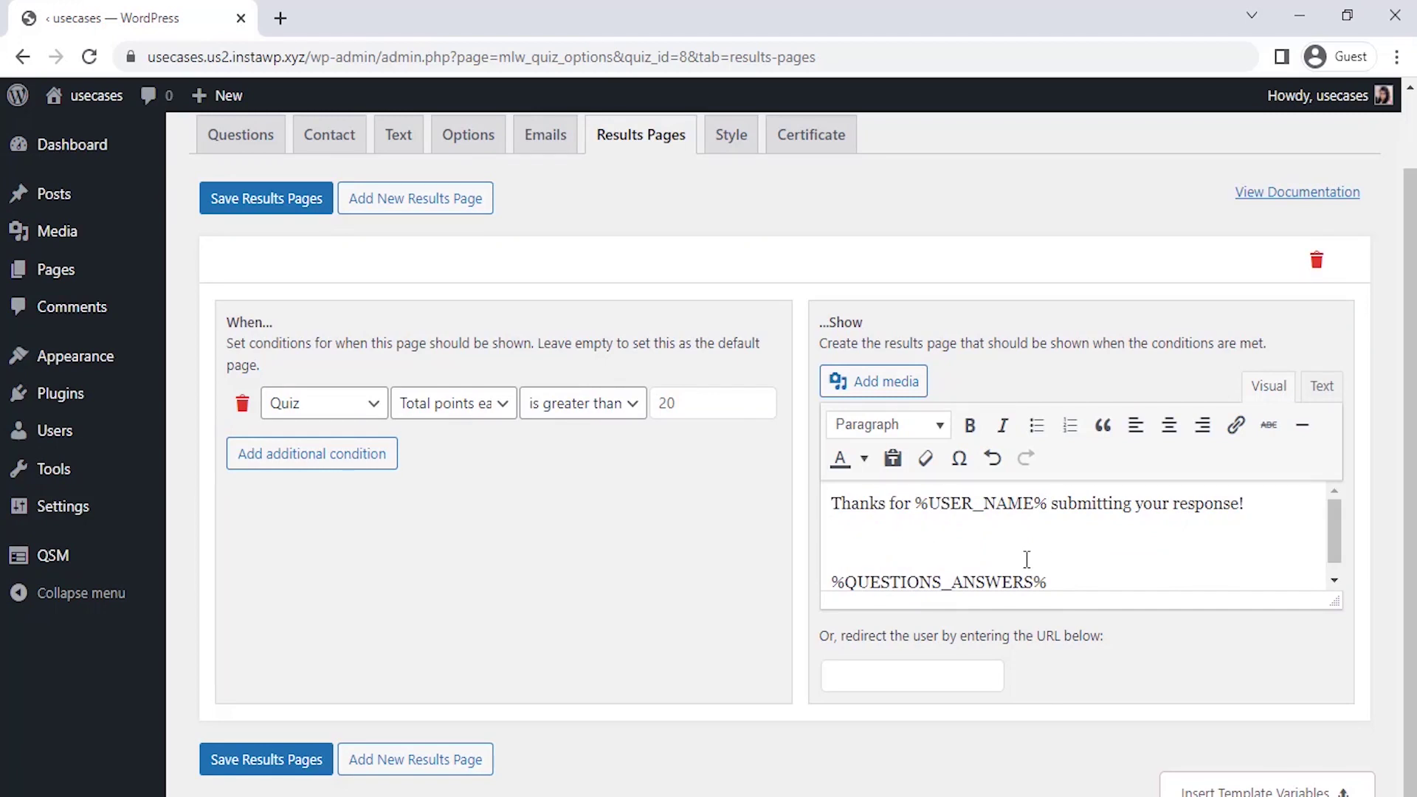
pyautogui.press('Return')
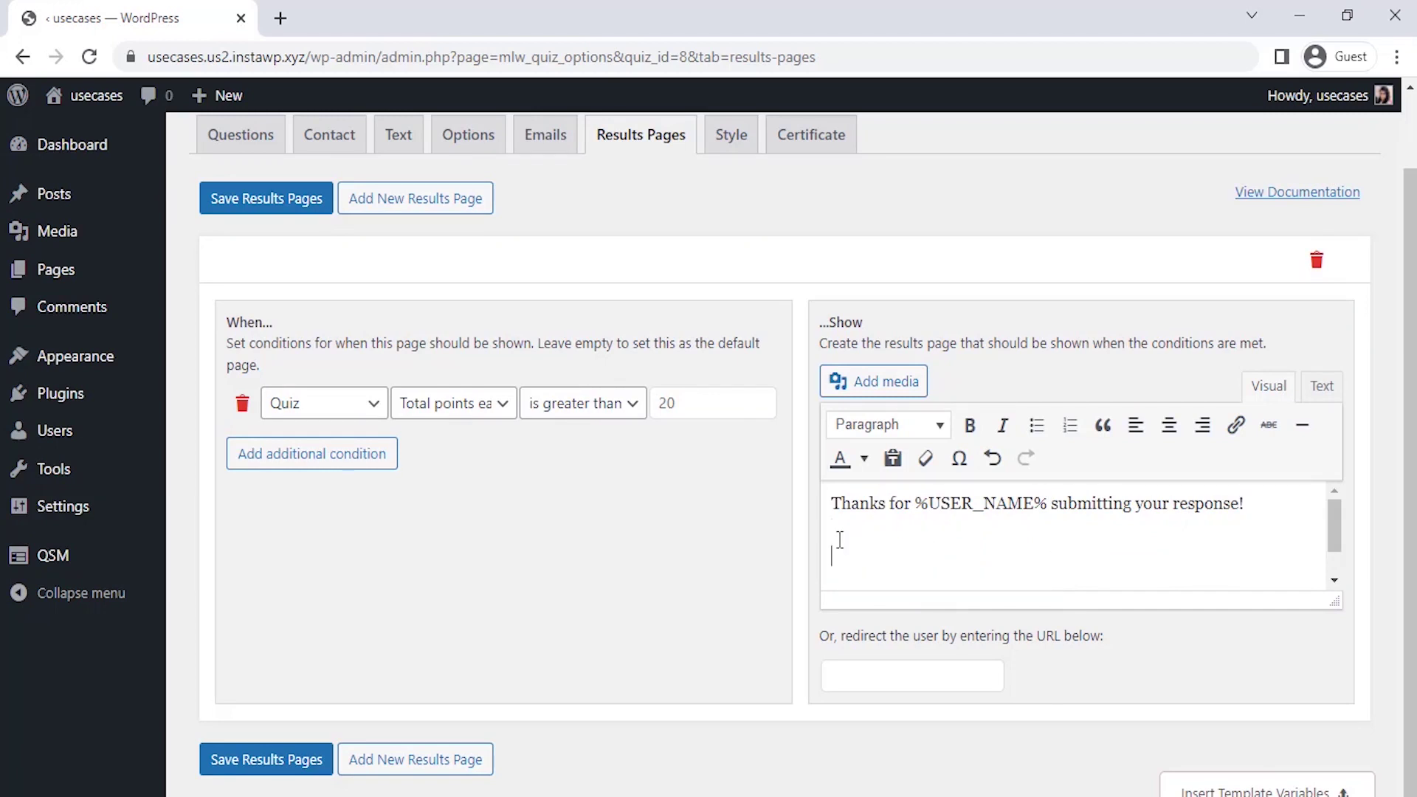
pyautogui.write('%CERTIFICATE_LINK')
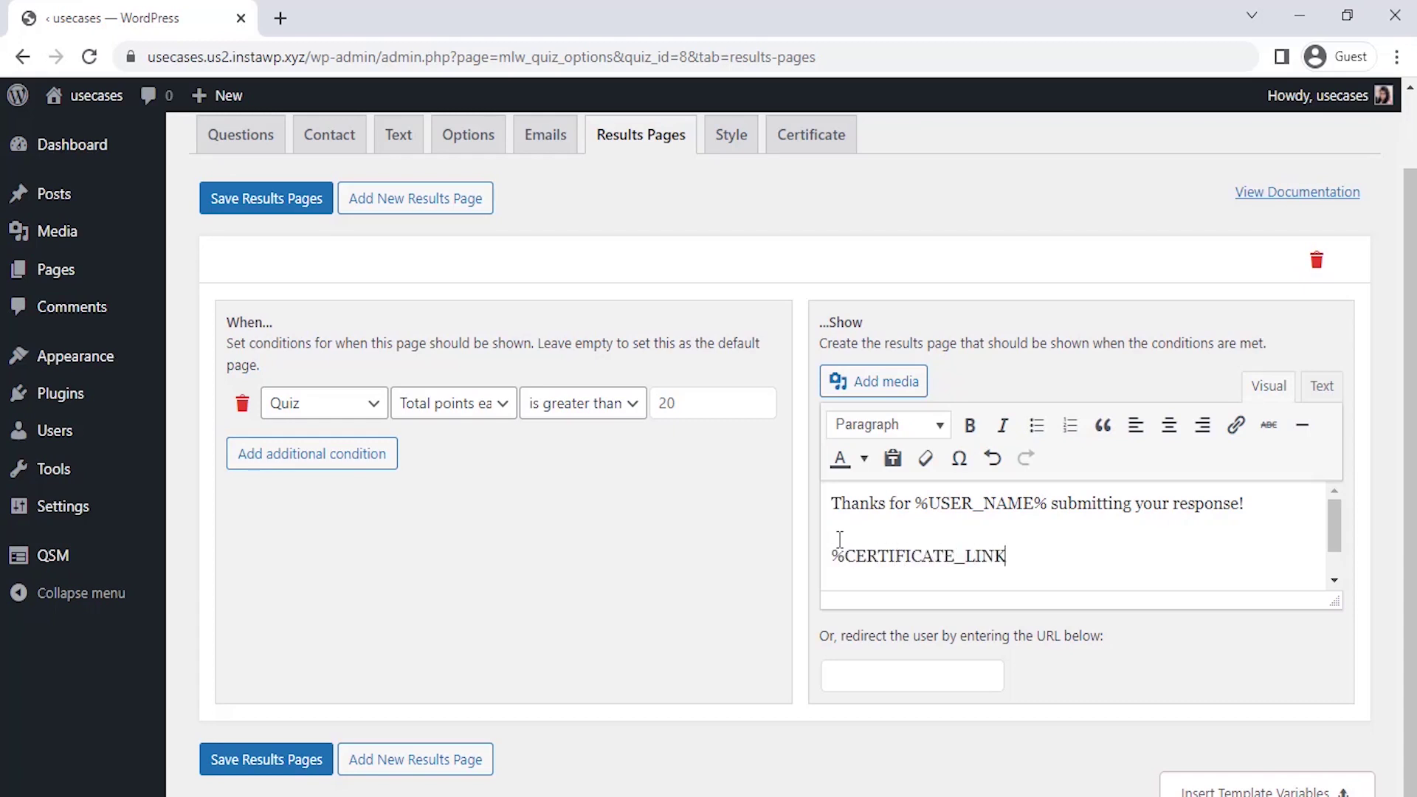
pyautogui.write('%')
pyautogui.moveTo(1334, 524)
pyautogui.mouseDown()
pyautogui.moveTo(1334, 552)
pyautogui.moveTo(1330, 511)
pyautogui.mouseUp()
pyautogui.click(293, 205)
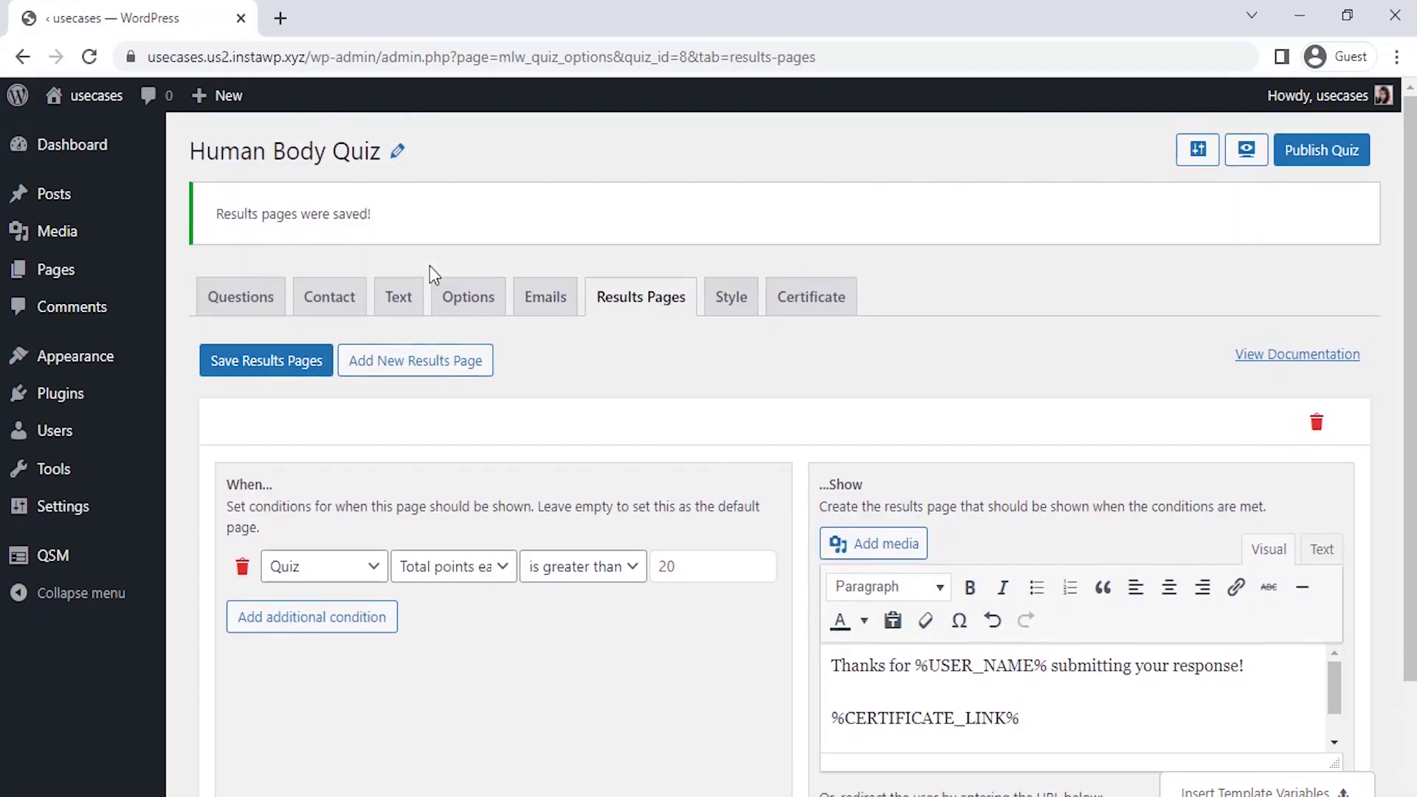
# - Enable certificates and title the certificate 'Certificate of ACHIEVEMENT'
pyautogui.click(821, 314)
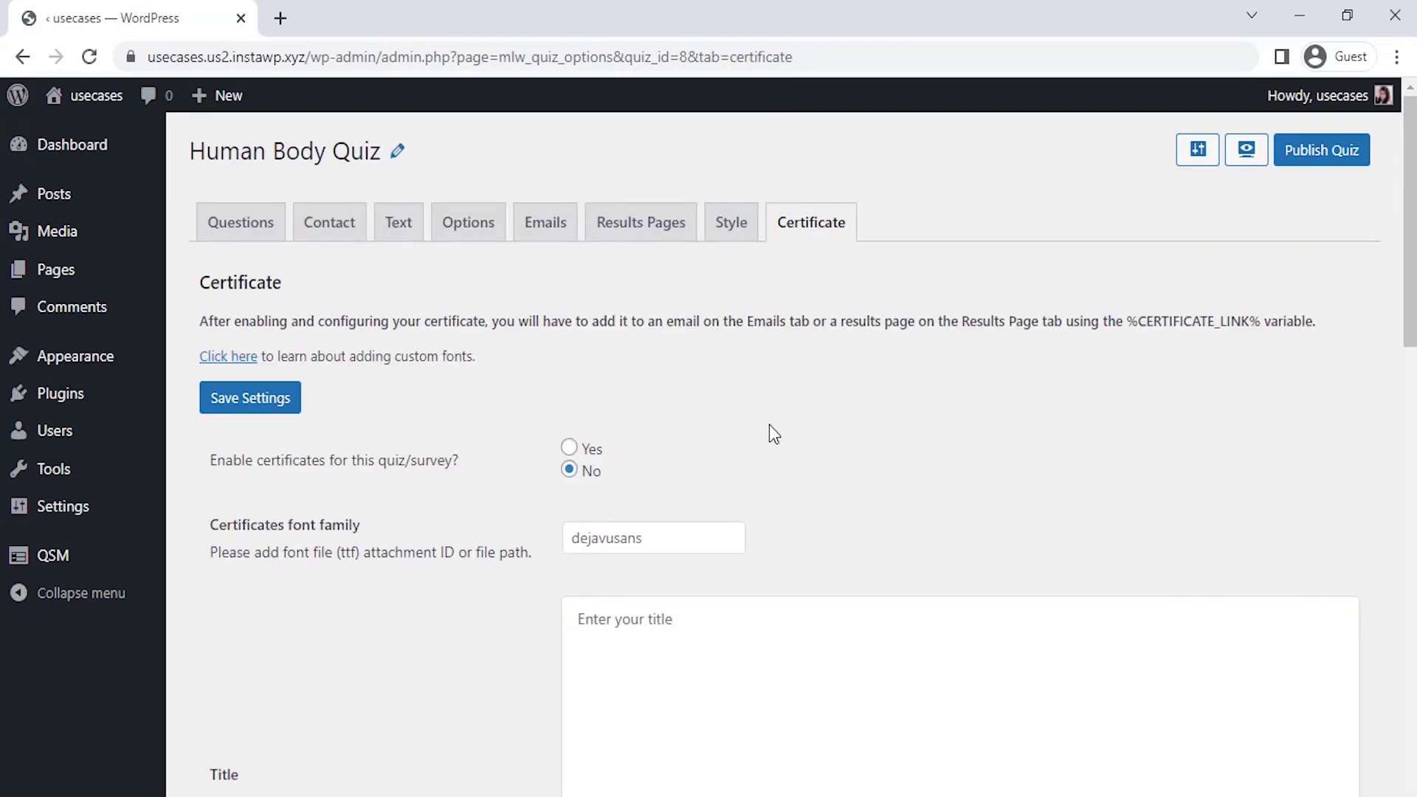
pyautogui.scroll(-2, 772, 433)
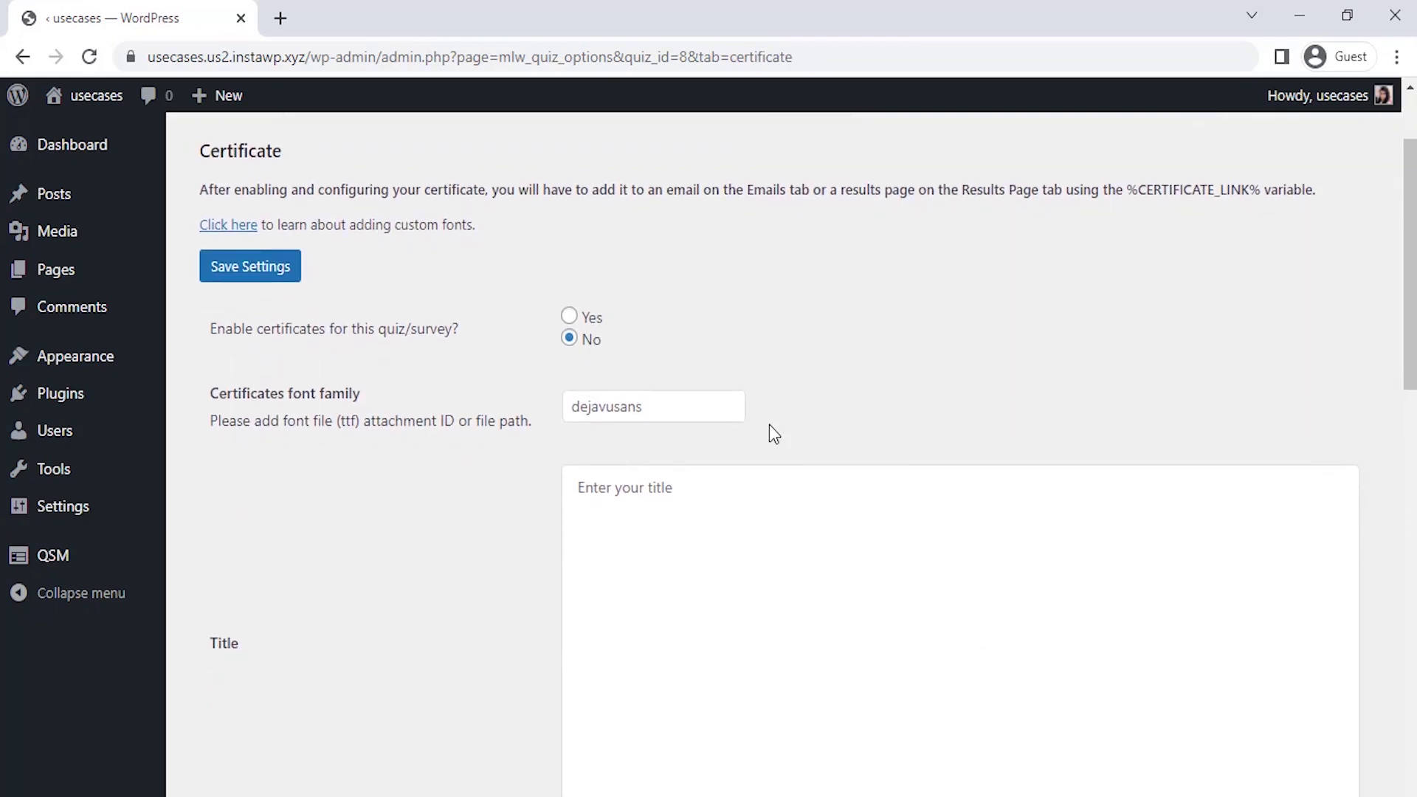
pyautogui.click(571, 317)
pyautogui.tripleClick(641, 493)
pyautogui.write('Certificate of ACHIEVEMENT')
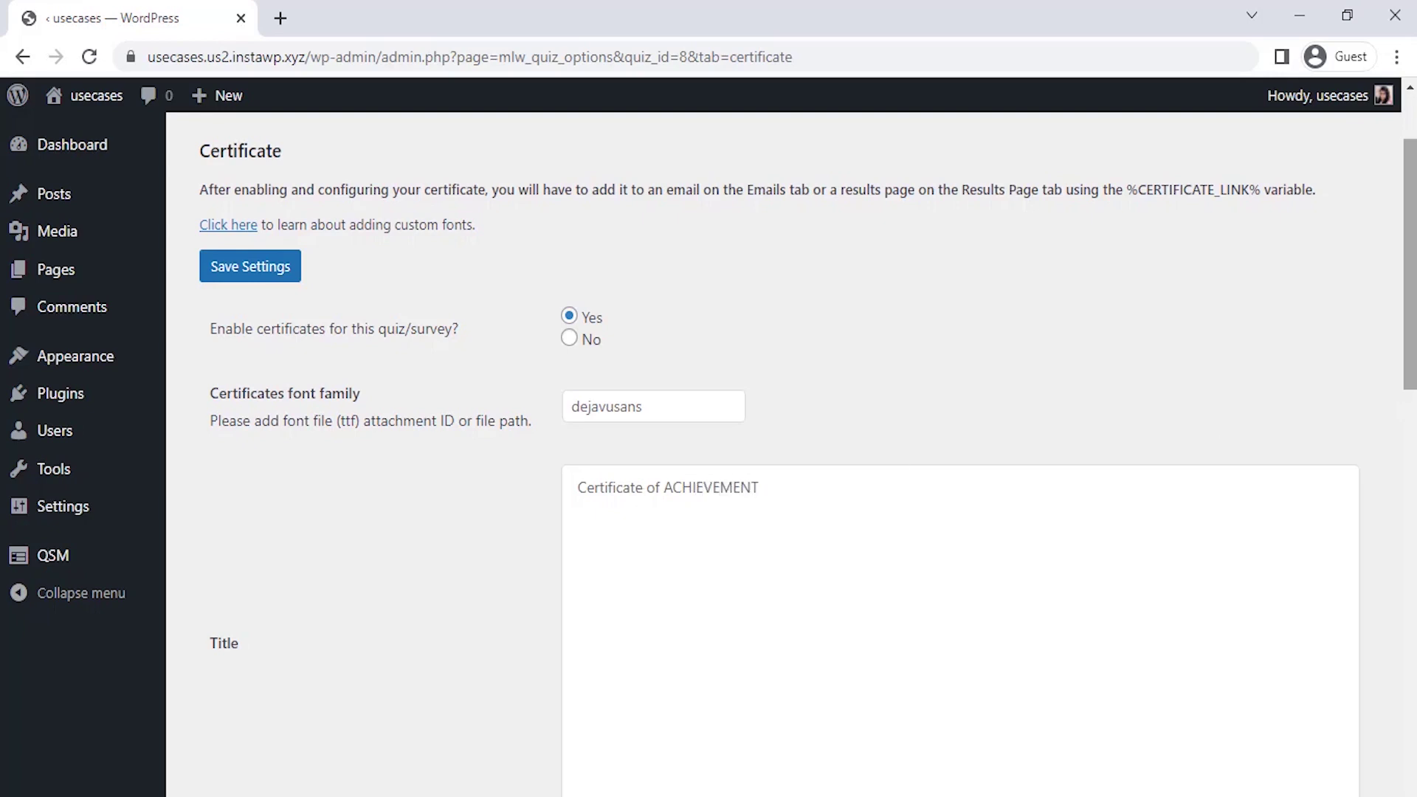
pyautogui.scroll(-7, 869, 455)
# - Begin the certificate content with 'Awarded to %USER_NAME% for superior achievement in'
pyautogui.click(653, 369)
pyautogui.write('Awarded to')
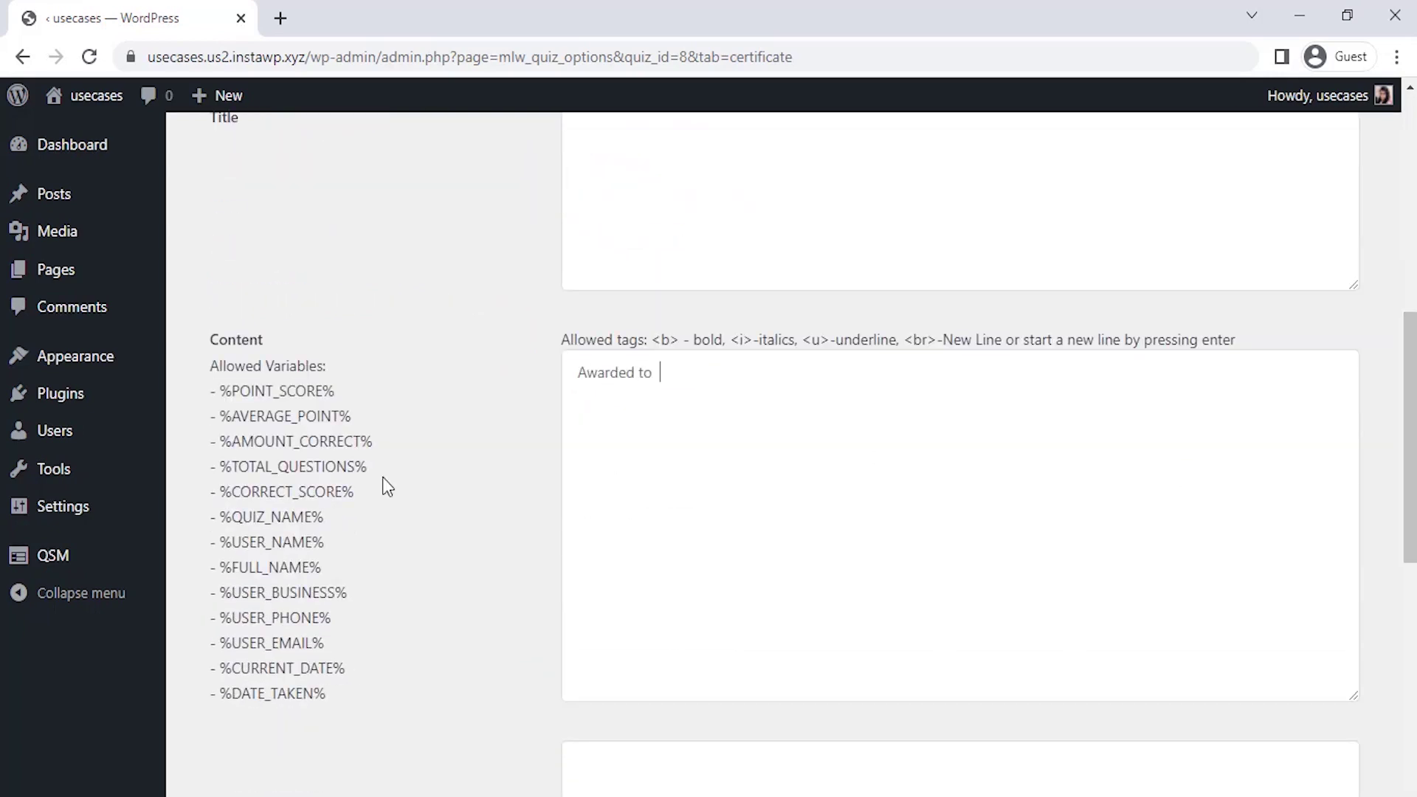
pyautogui.moveTo(219, 542); pyautogui.dragTo(323, 543)
pyautogui.click(680, 383)
pyautogui.write('%USER_NAME%')
pyautogui.write('for superior achievement in')
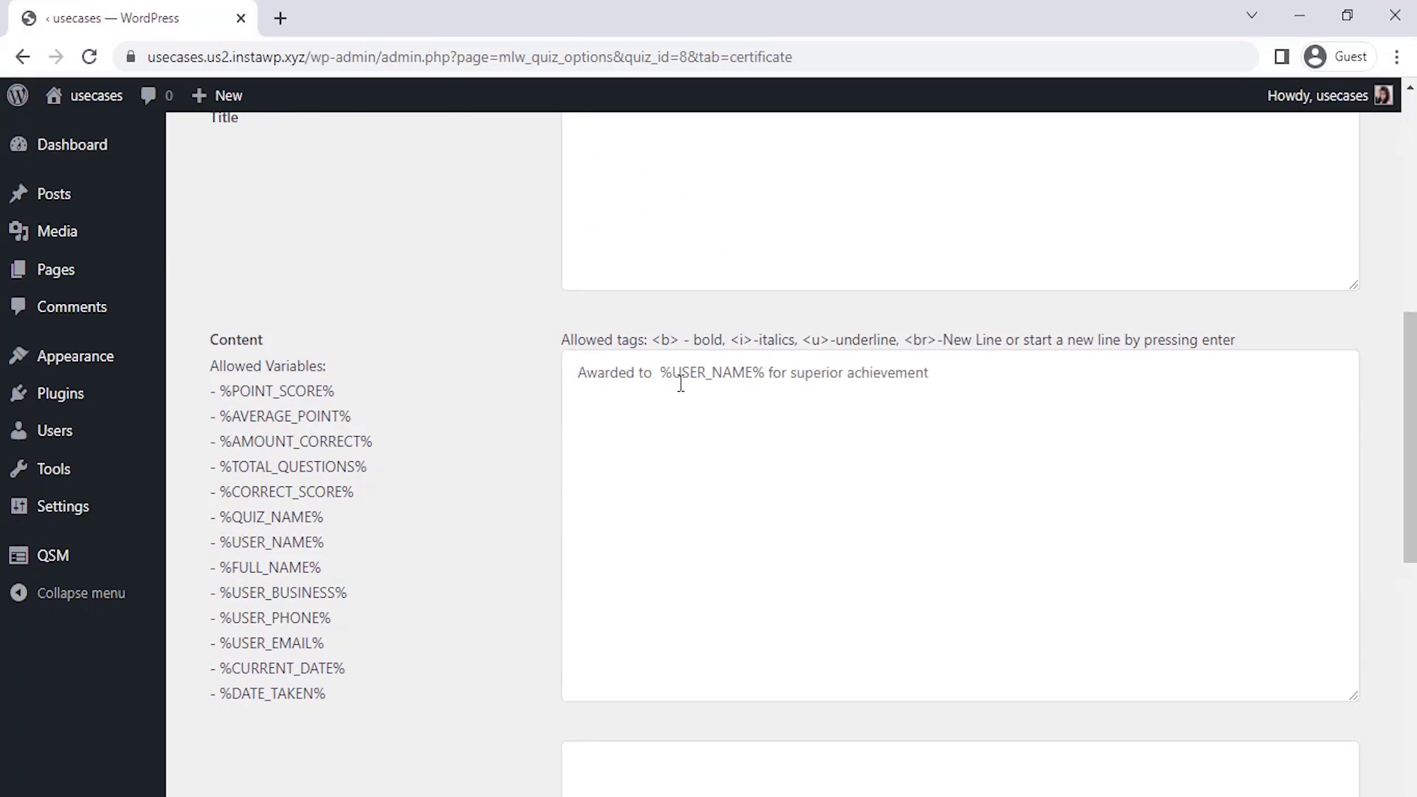
# - Finish the award sentence with %QUIZ_NAME% and a period
pyautogui.moveTo(220, 516); pyautogui.dragTo(326, 518)
pyautogui.hotkey('ctrl', 'c')
pyautogui.click(969, 380)
pyautogui.hotkey('ctrl', 'v')
pyautogui.write('.')
# - Add a new line 'You got the score %POINT_SCORE% out of 10'
pyautogui.press('Return')
pyautogui.press('Return')
pyautogui.write('You got the score')
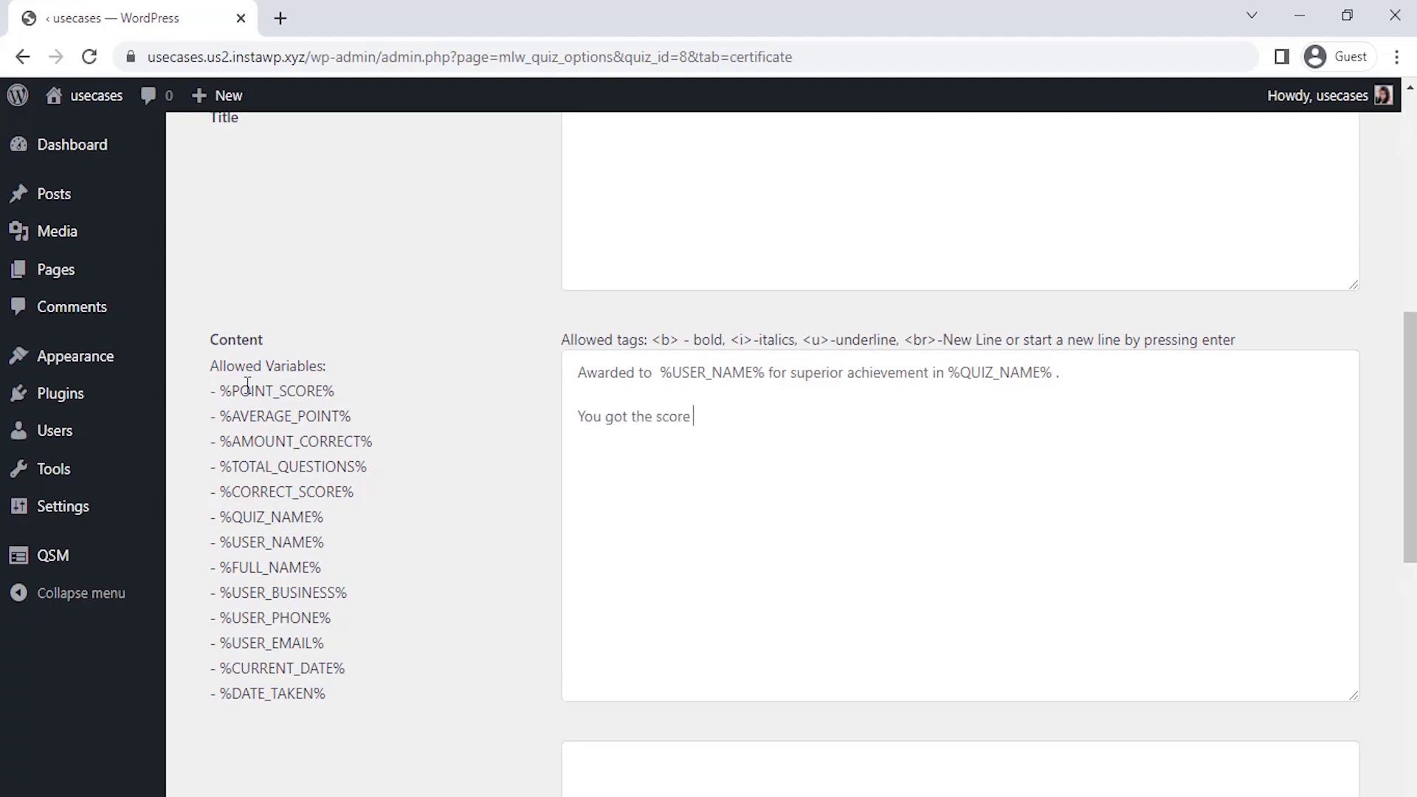
pyautogui.moveTo(219, 391); pyautogui.dragTo(336, 402)
pyautogui.hotkey('ctrl', 'c')
pyautogui.click(724, 420)
pyautogui.hotkey('ctrl', 'v')
pyautogui.write('out of 10')
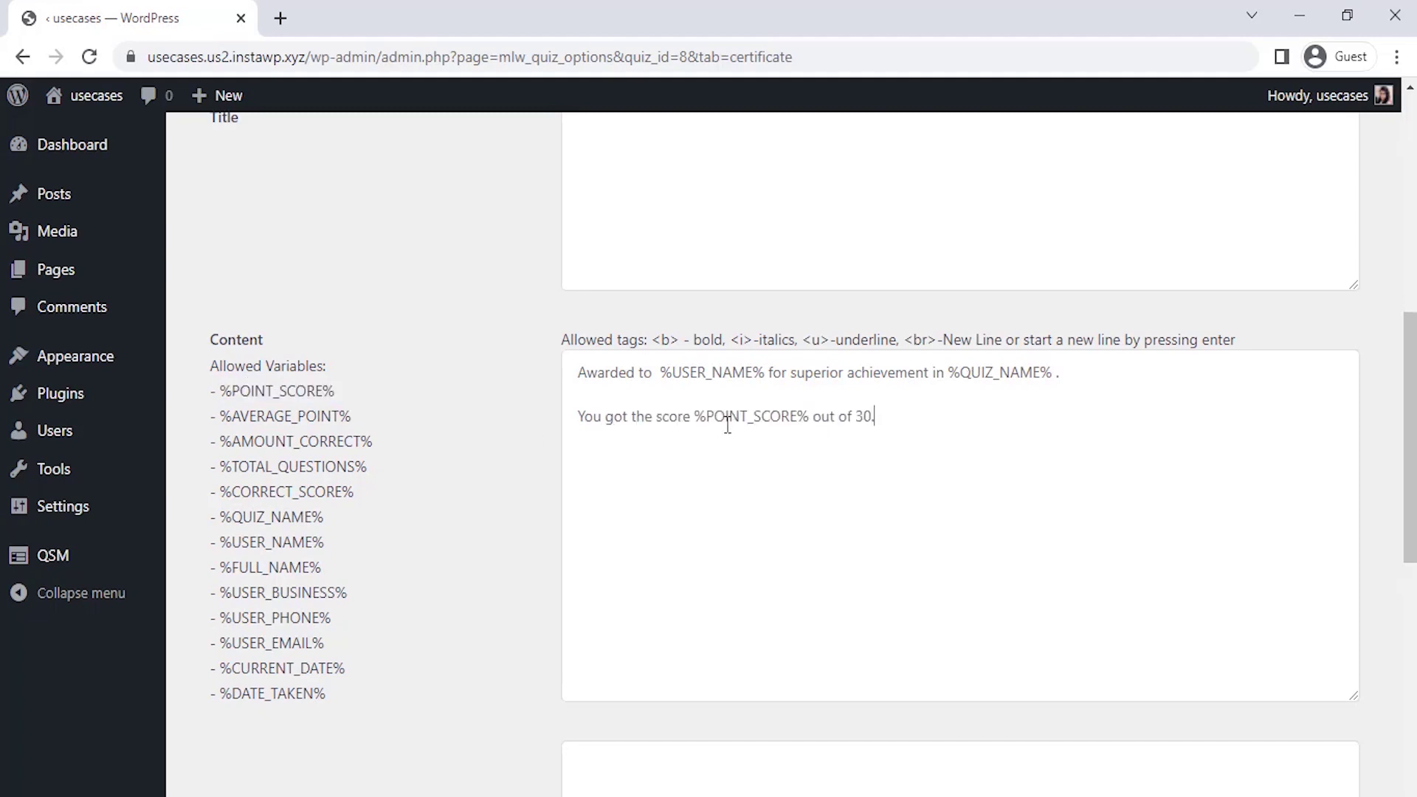
pyautogui.scroll(-4, 724, 419)
pyautogui.scroll(-2, 960, 442)
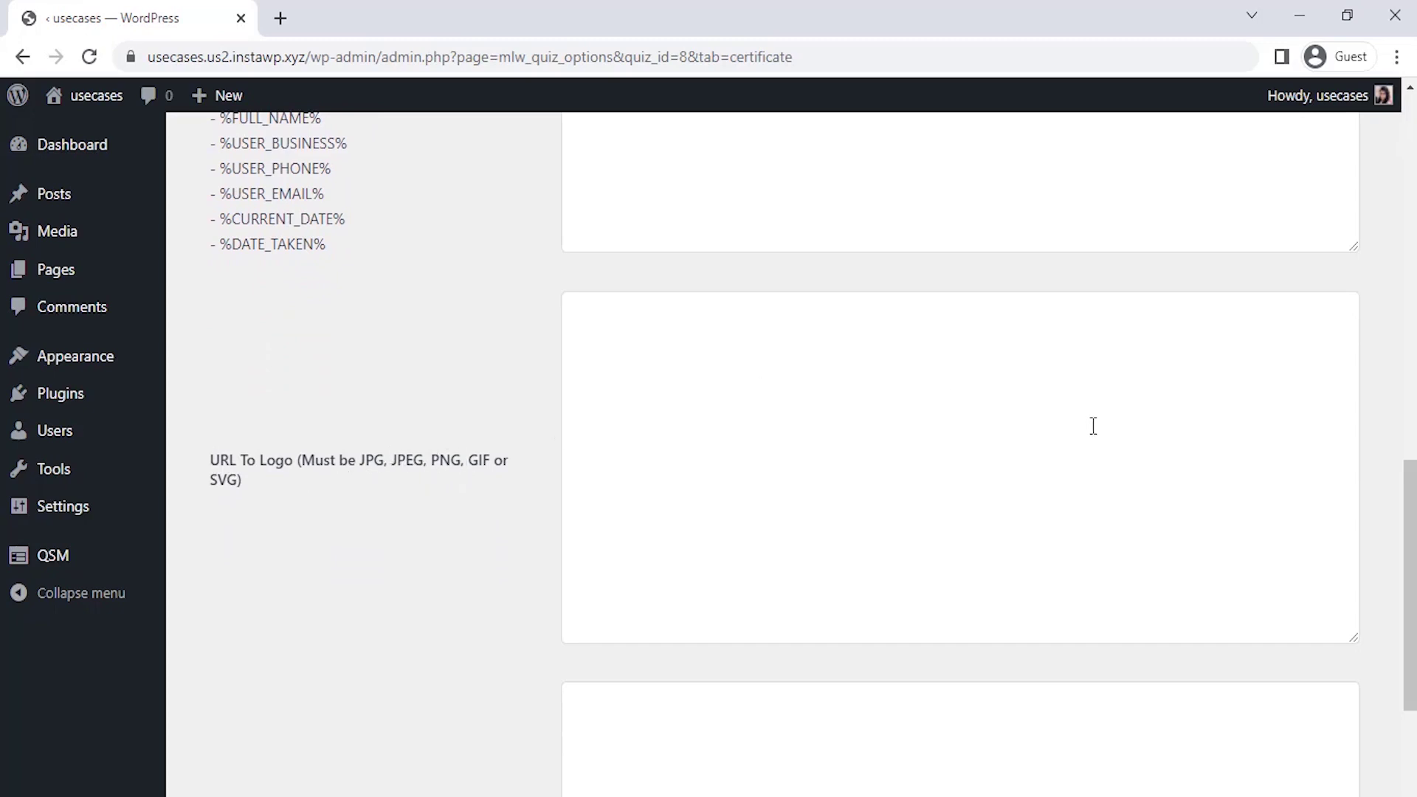
# - Copy the gold certificate-border image URL from the Media Library in a new tab
pyautogui.scroll(-4, 1092, 425)
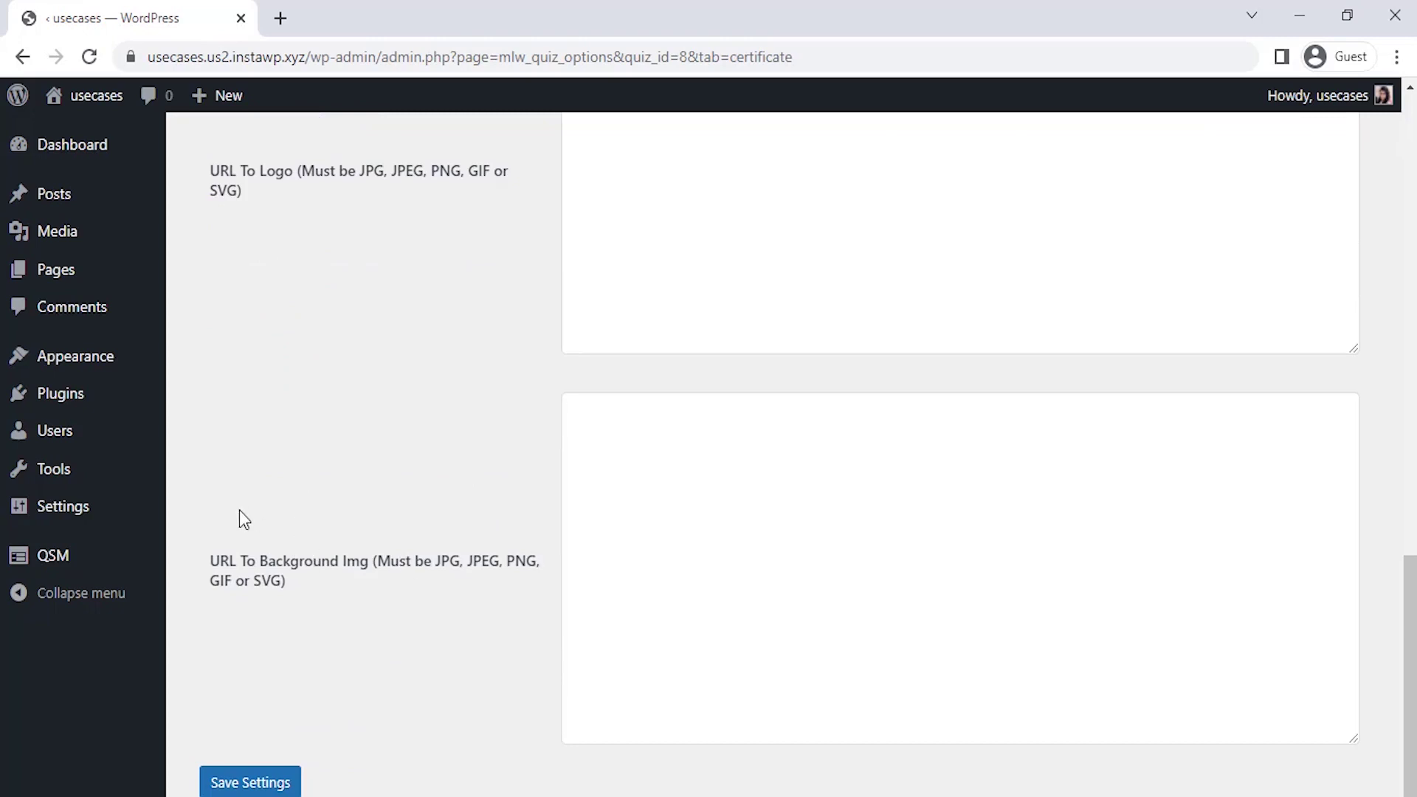
pyautogui.moveTo(51, 228)
pyautogui.rightClick(193, 231)
pyautogui.click(281, 246)
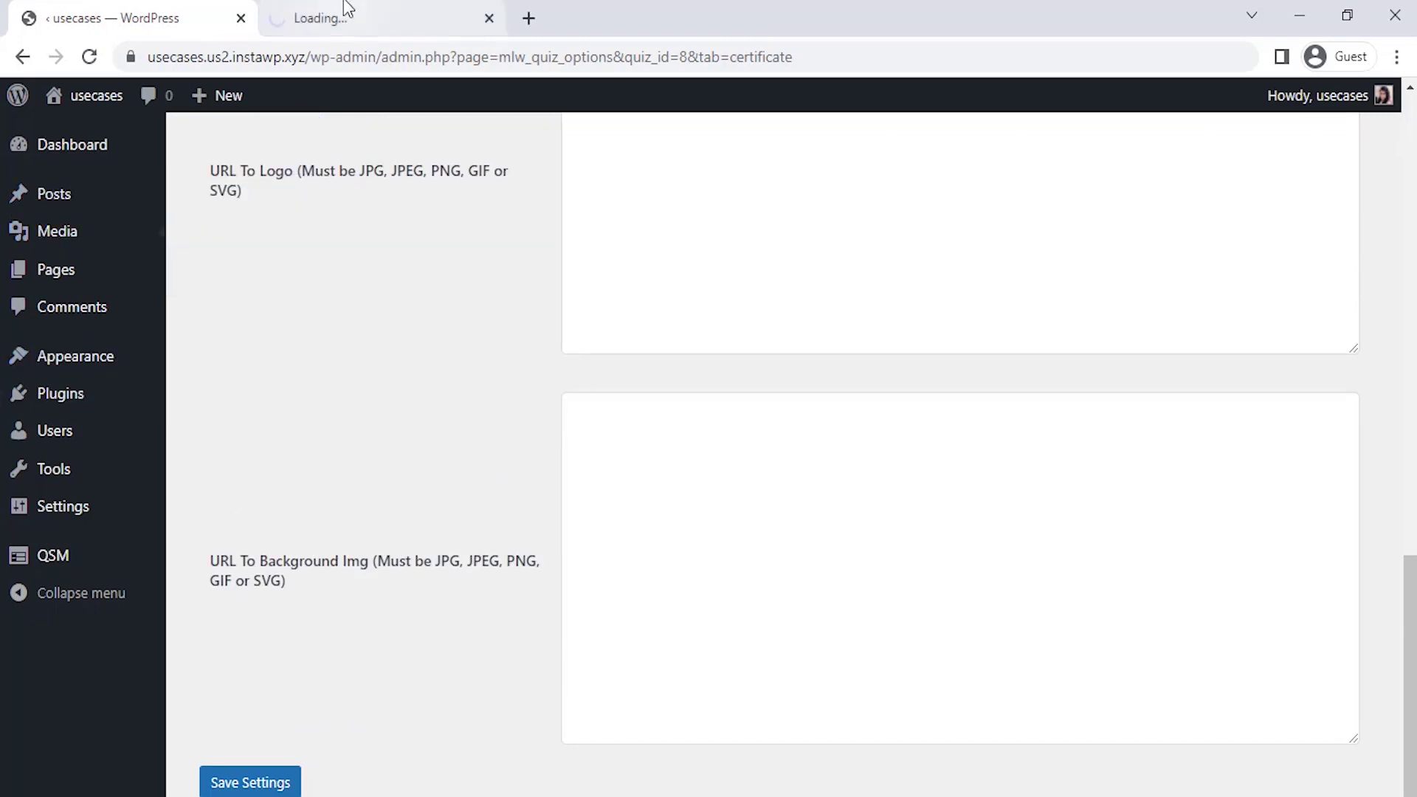
pyautogui.click(345, 9)
pyautogui.click(307, 341)
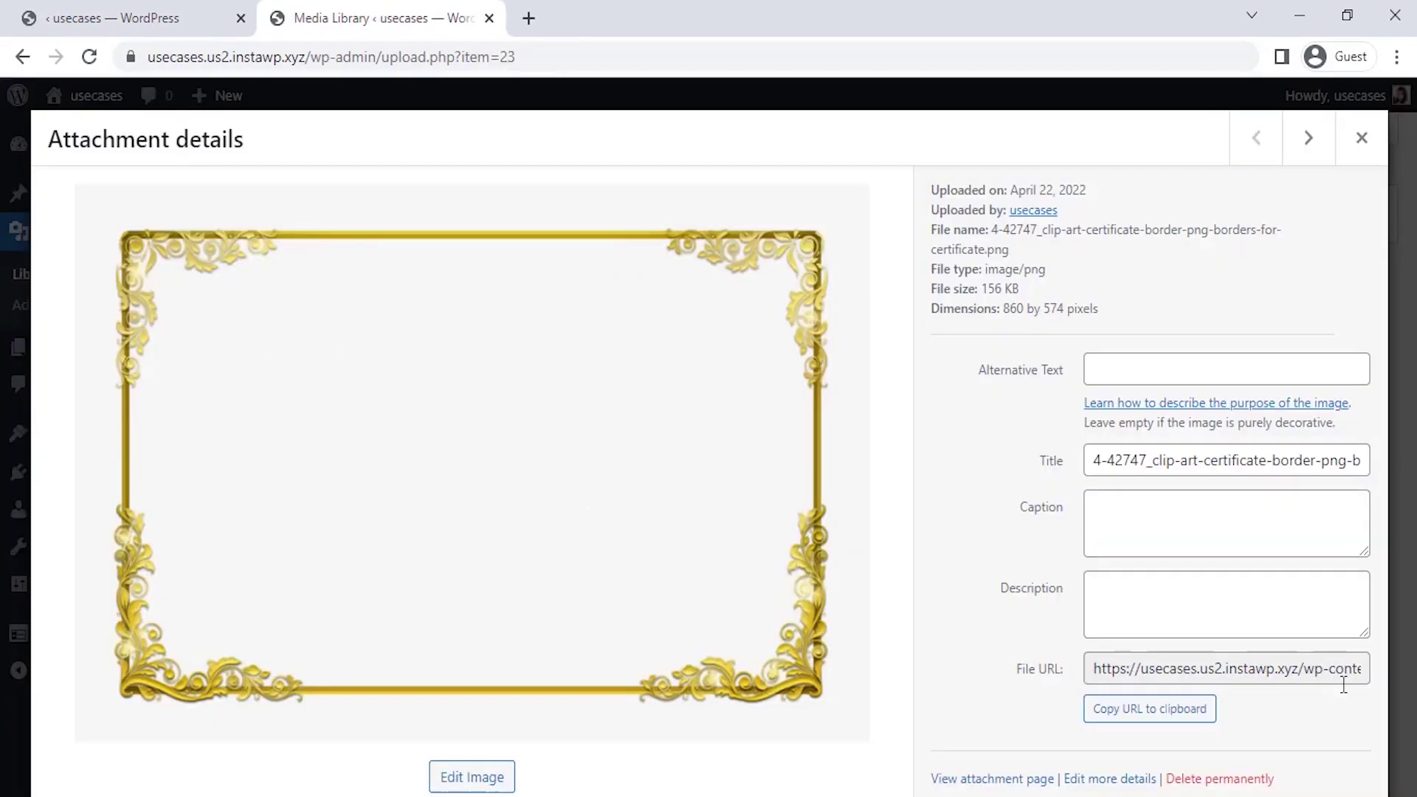
pyautogui.click(1176, 709)
# - Paste the border URL into URL To Background Img and save the certificate settings
pyautogui.click(142, 3)
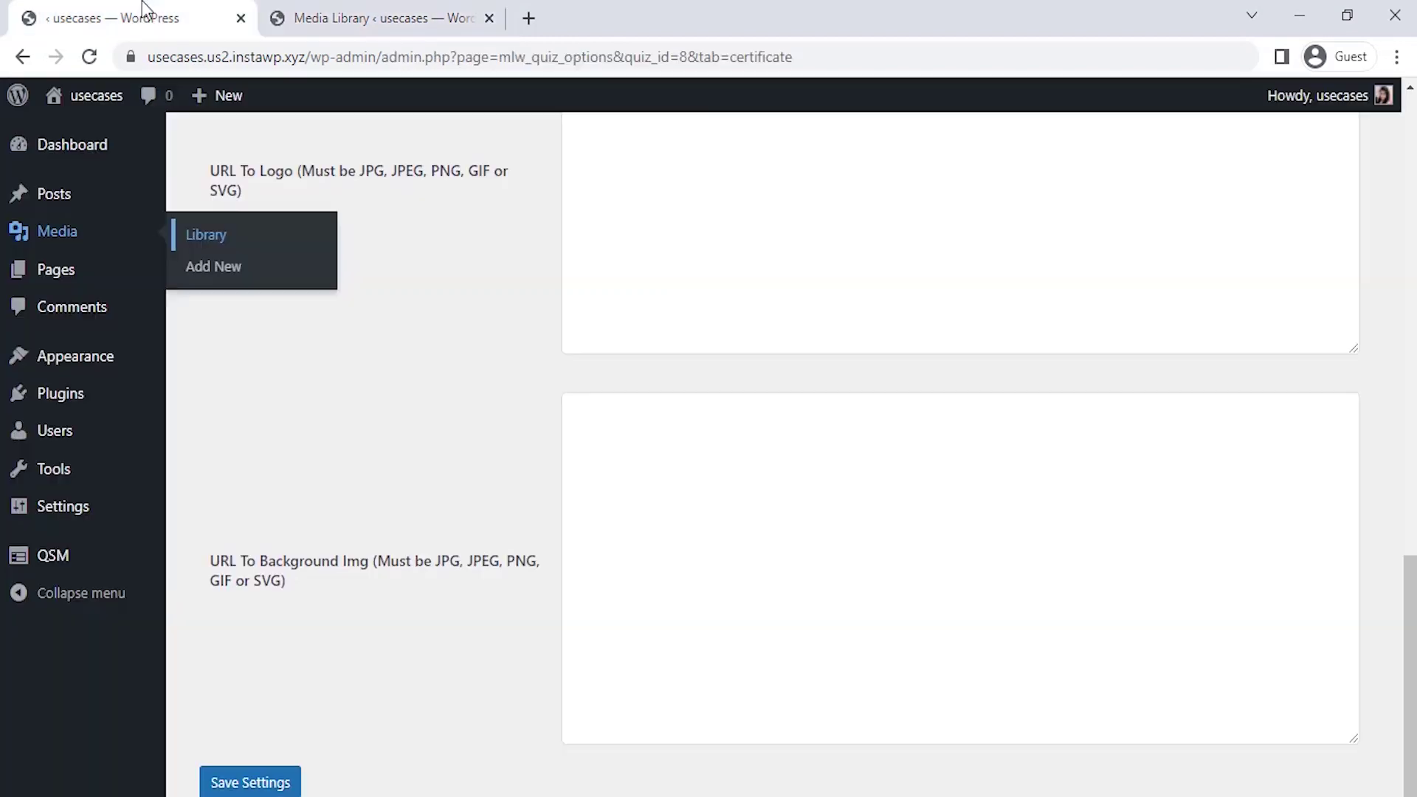
pyautogui.click(721, 529)
pyautogui.hotkey('ctrl', 'v')
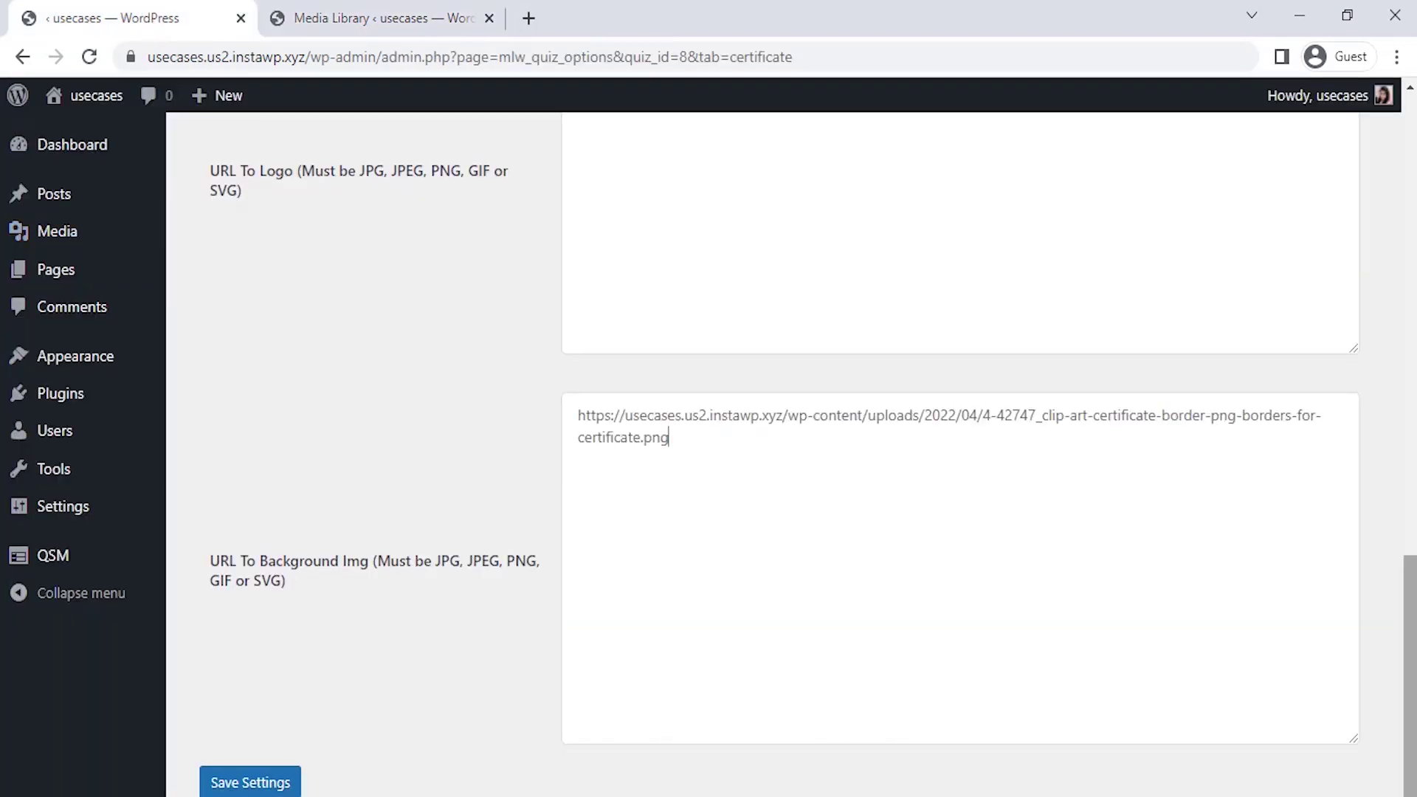
pyautogui.scroll(15, 332, 443)
pyautogui.click(247, 402)
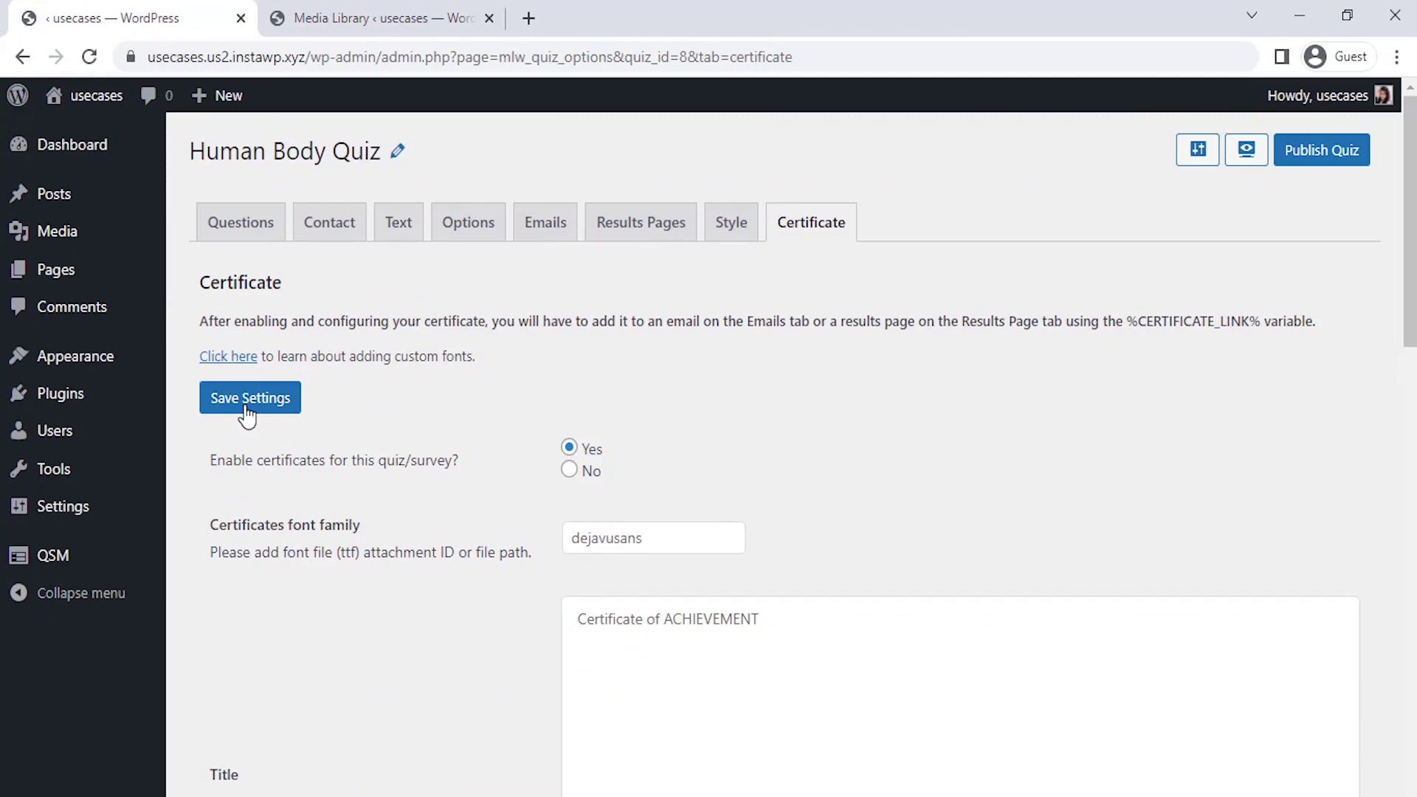
pyautogui.scroll(-10, 1295, 378)
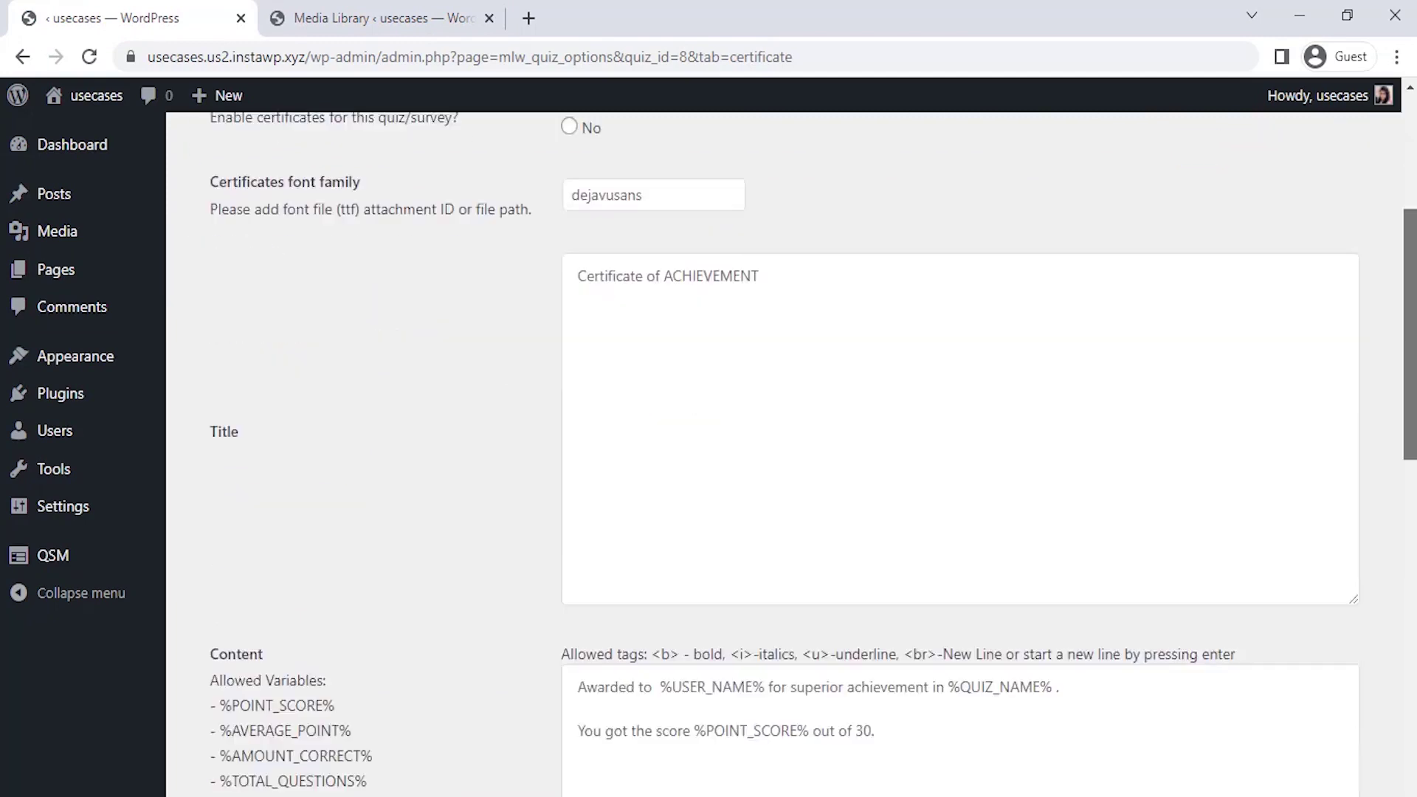
pyautogui.scroll(10, 1294, 378)
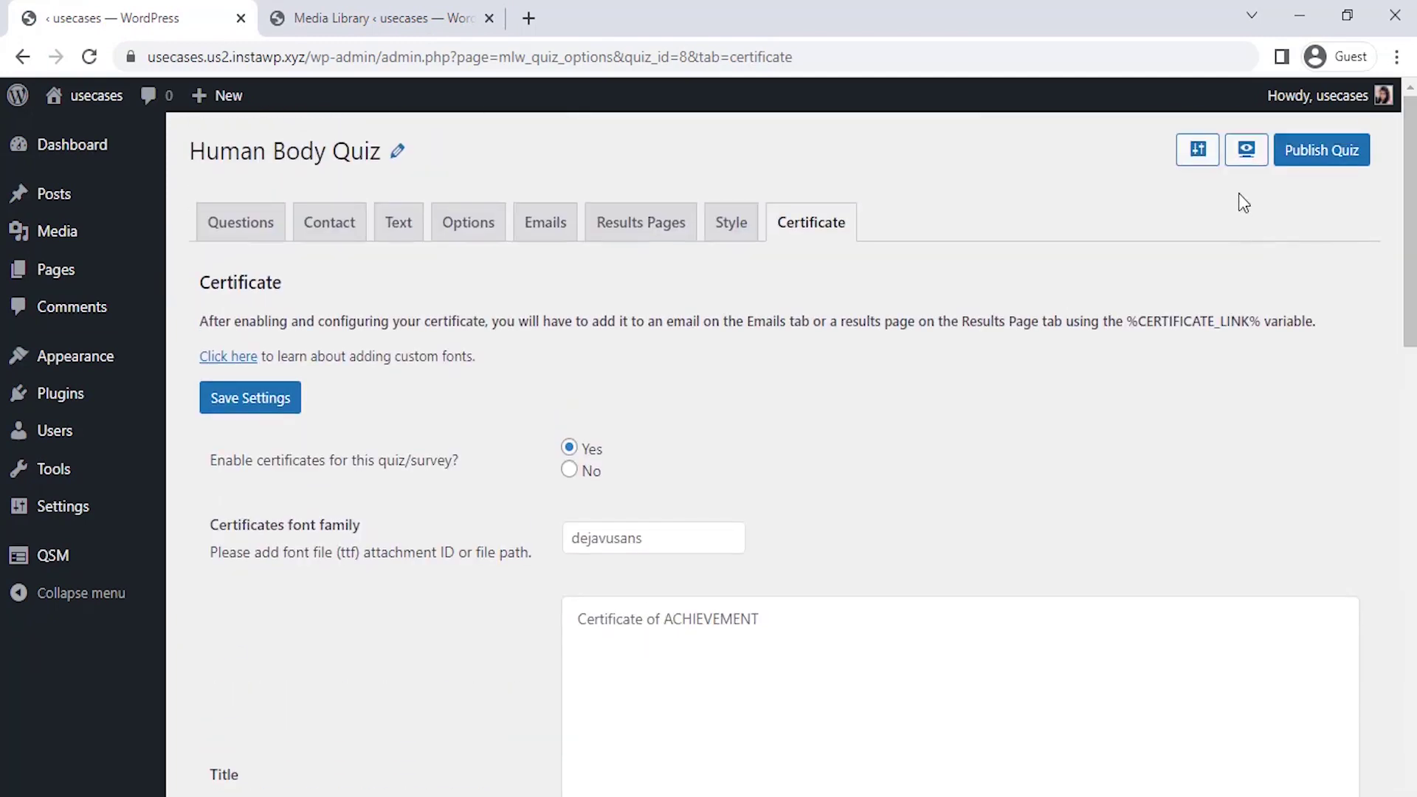
# - Preview the quiz, enter the quiz taker's full name and the date April 22, 2022
pyautogui.click(1246, 151)
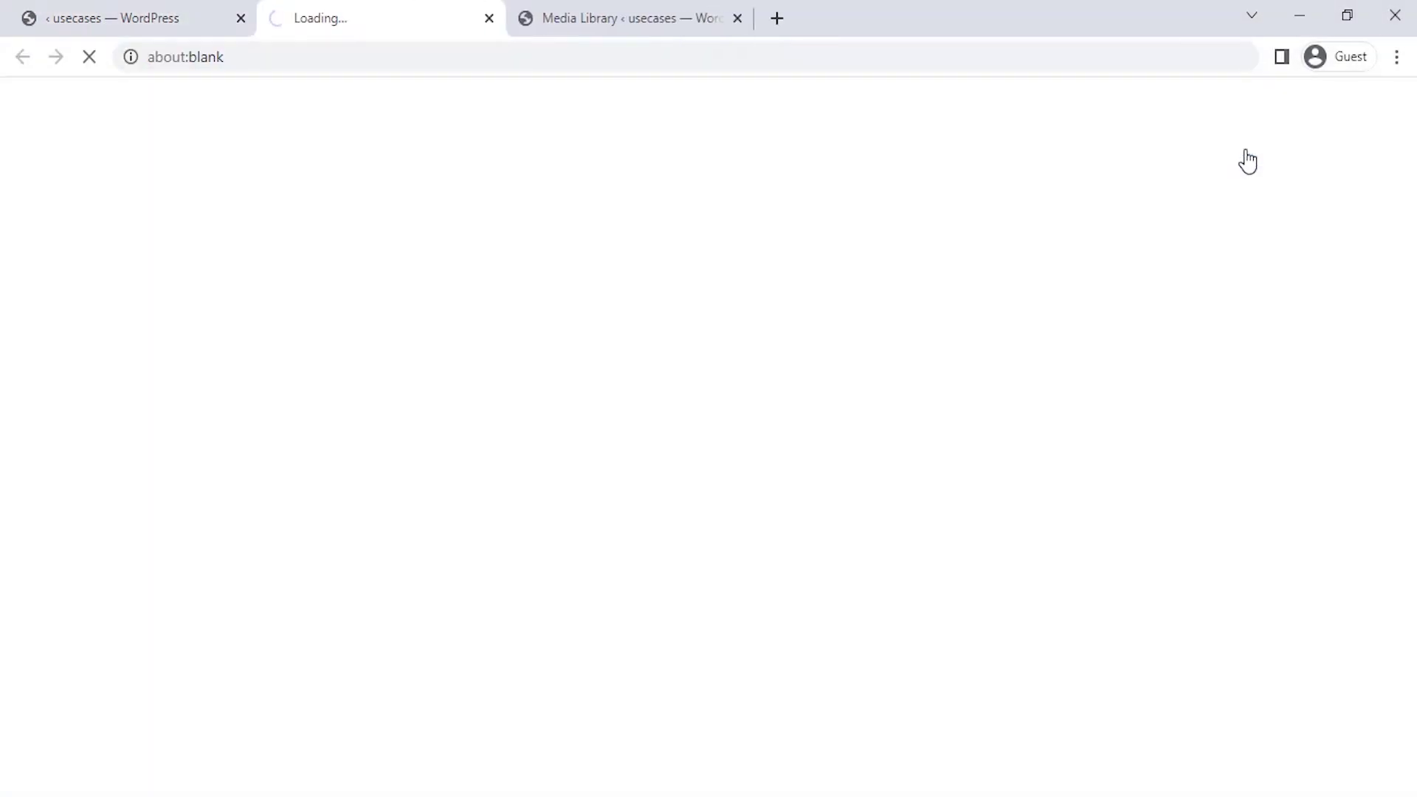
pyautogui.click(693, 515)
pyautogui.write('John Robert')
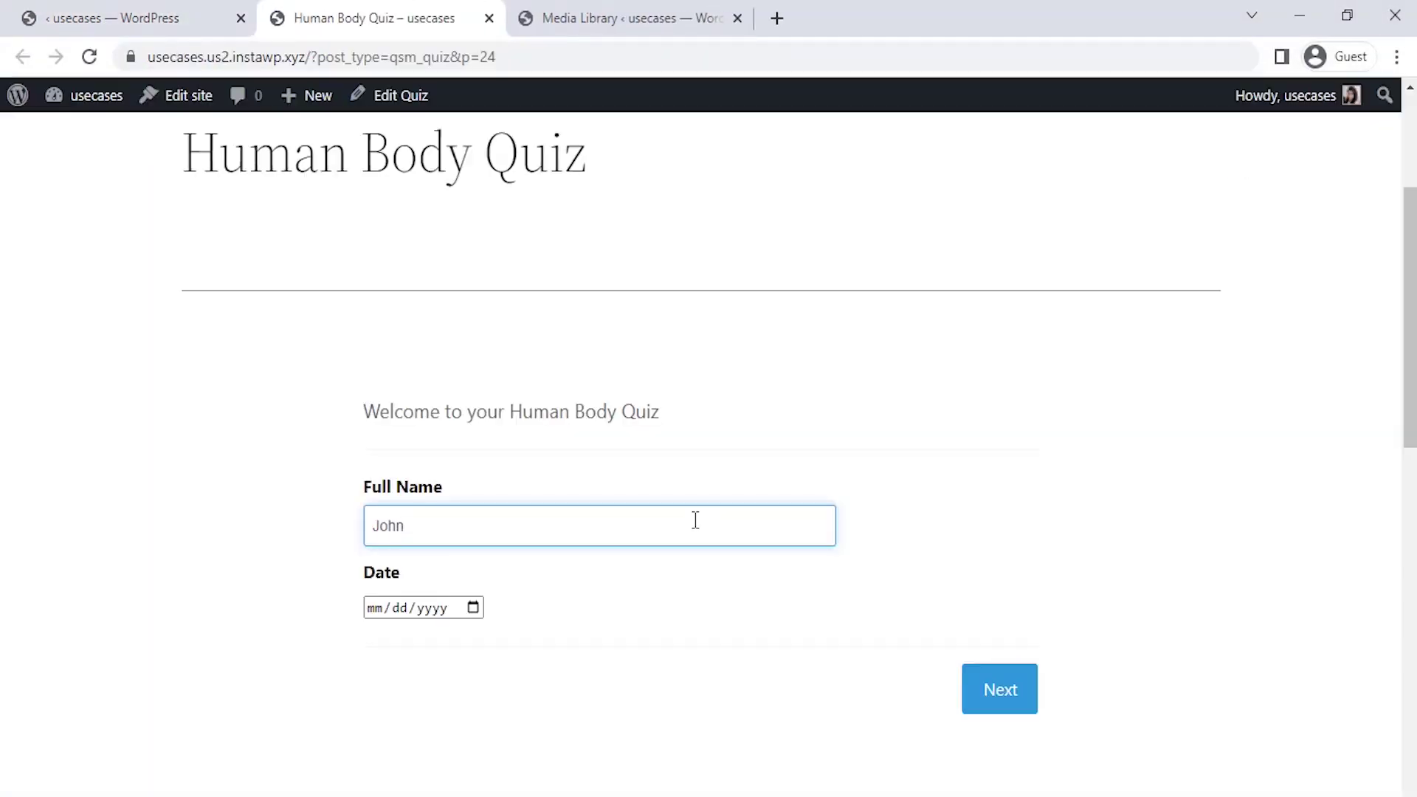
pyautogui.click(469, 614)
pyautogui.click(470, 610)
pyautogui.click(537, 480)
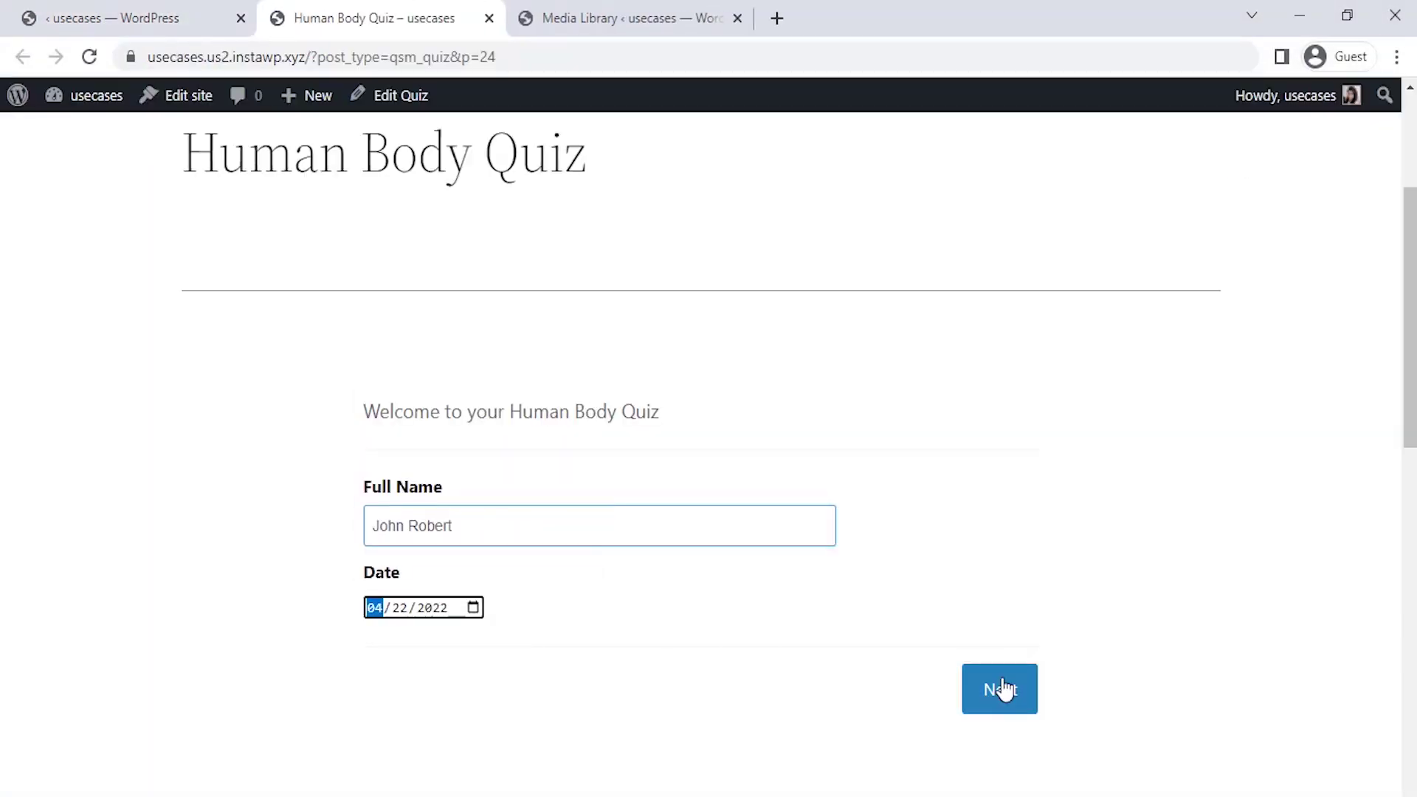
pyautogui.click(1000, 688)
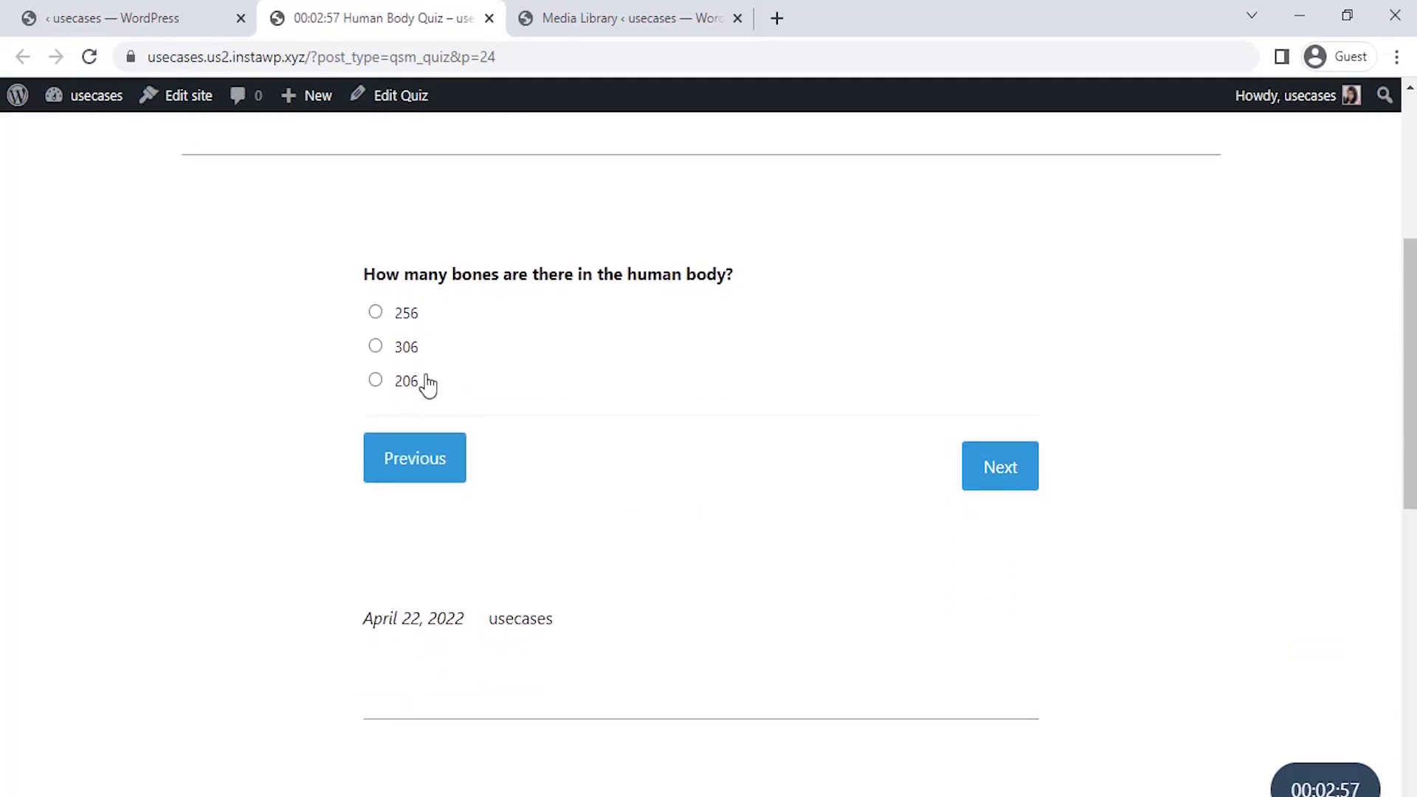
# - Answer 206 bones, Endoskeleton and 12 pairs of ribs, then submit the quiz
pyautogui.click(375, 381)
pyautogui.click(1017, 475)
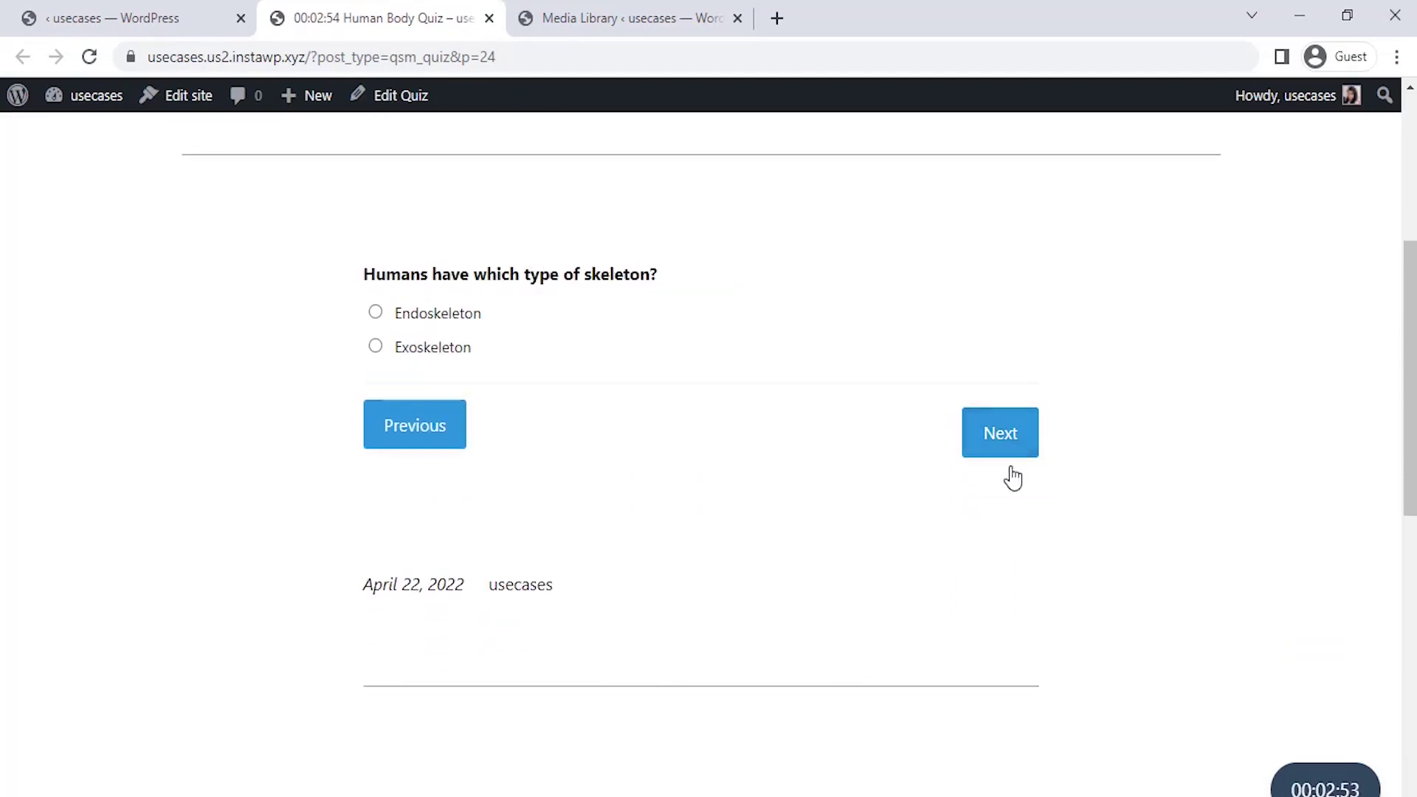
pyautogui.click(377, 313)
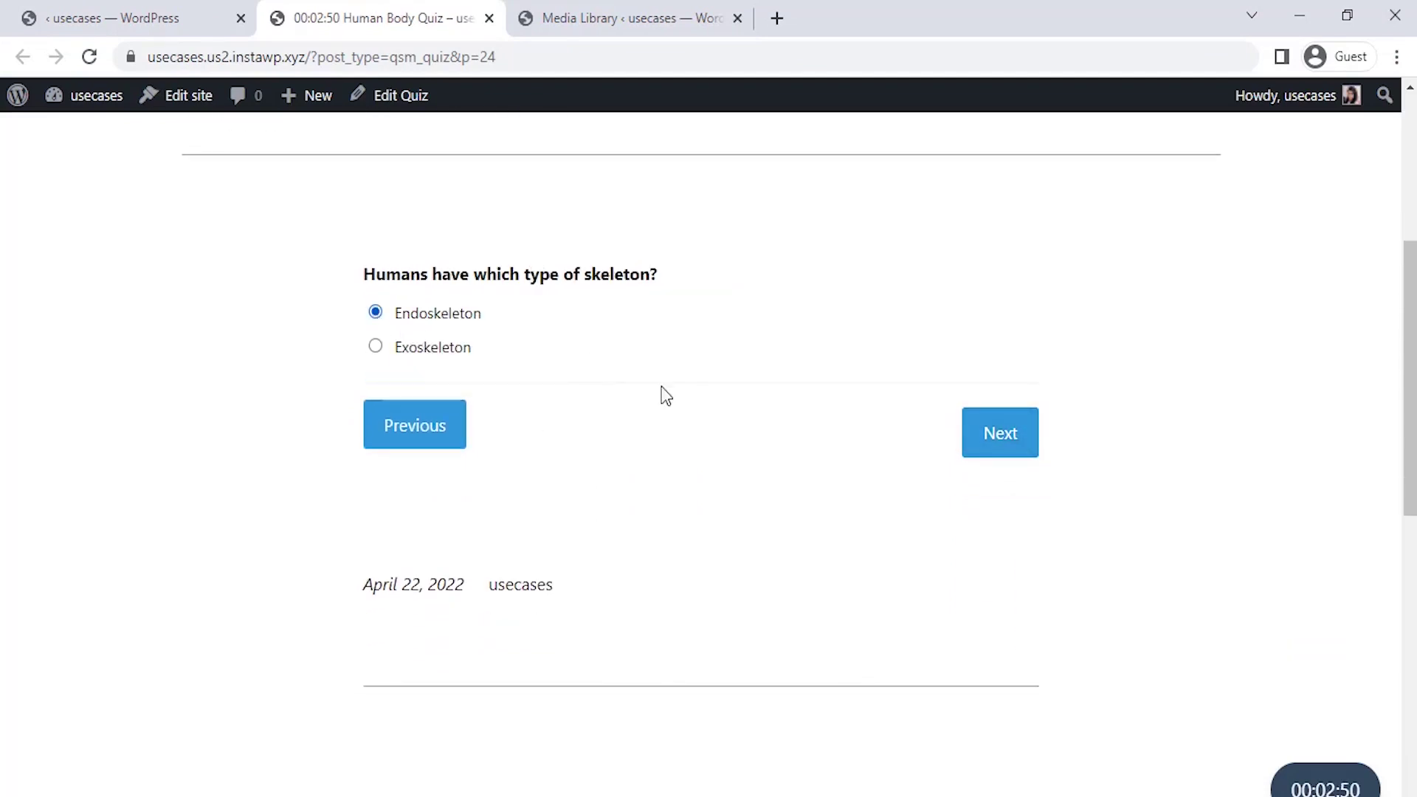
pyautogui.click(1025, 435)
pyautogui.click(376, 315)
pyautogui.click(1005, 476)
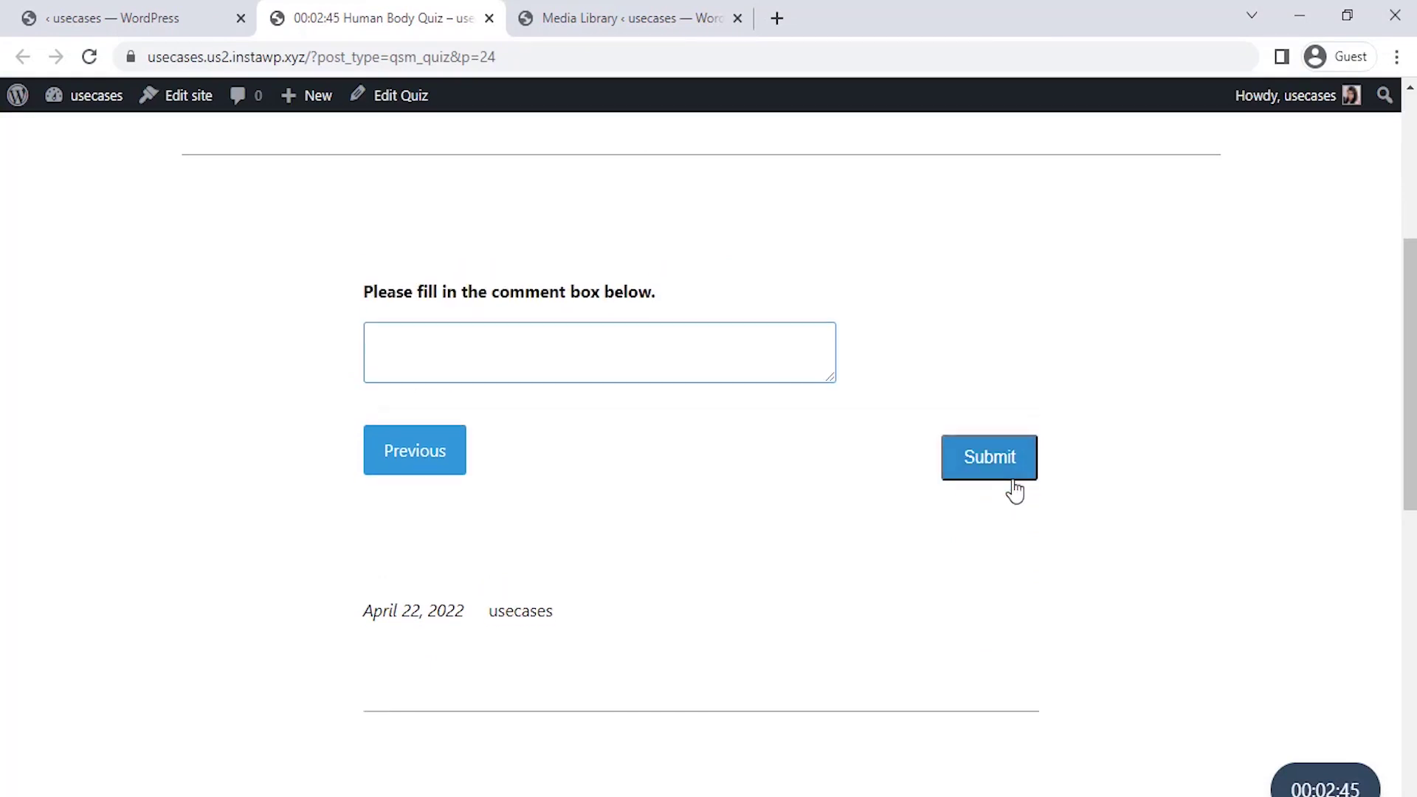
pyautogui.click(994, 465)
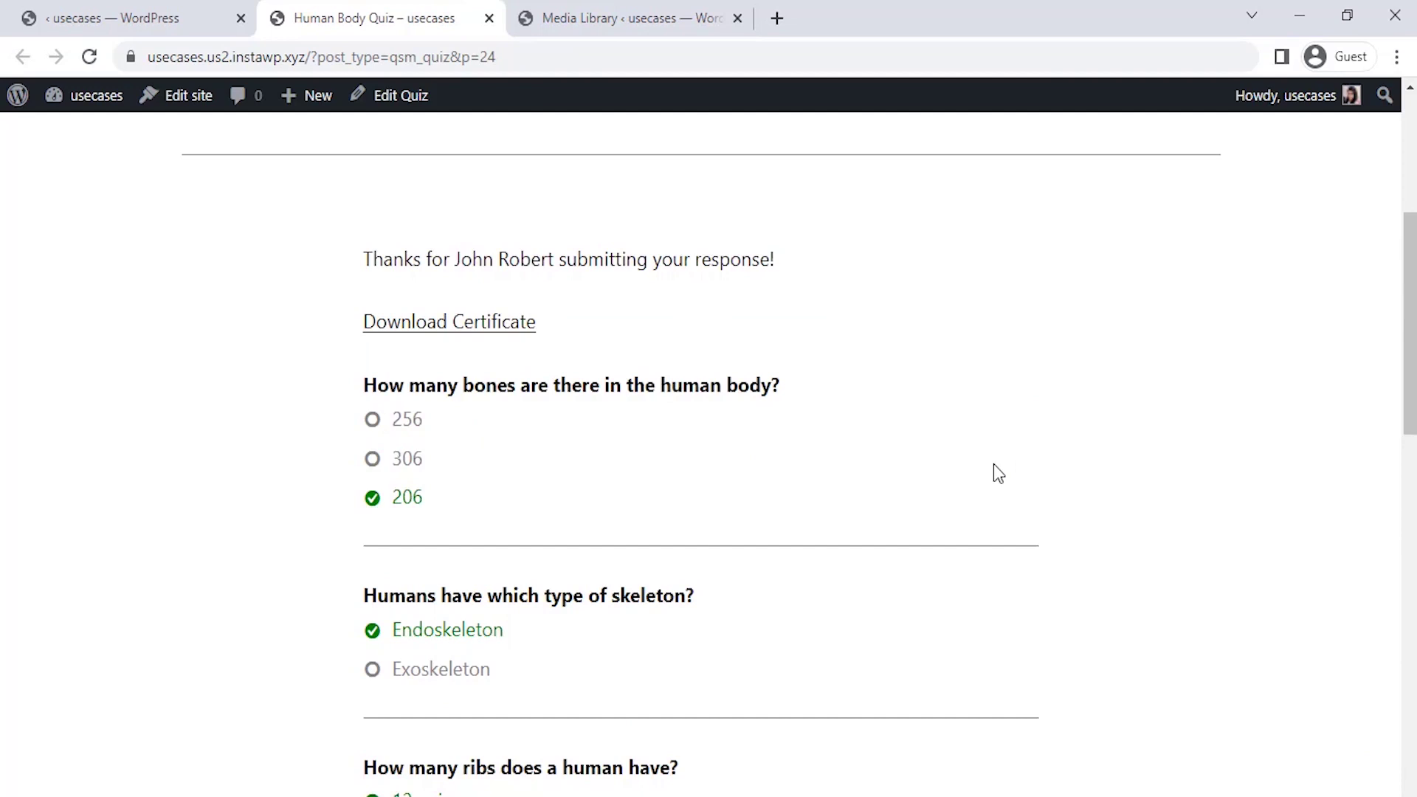
pyautogui.scroll(-4, 873, 371)
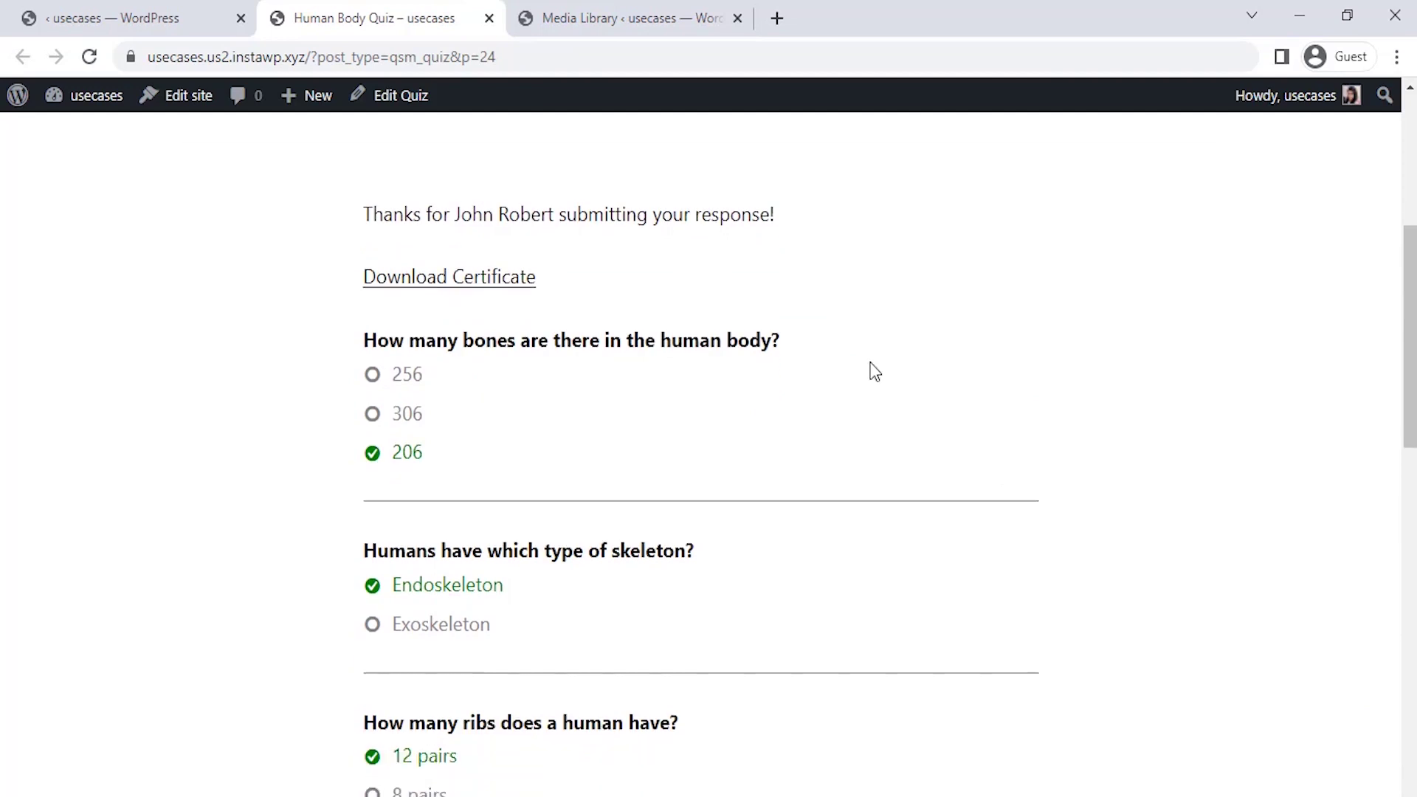
pyautogui.scroll(5, 873, 370)
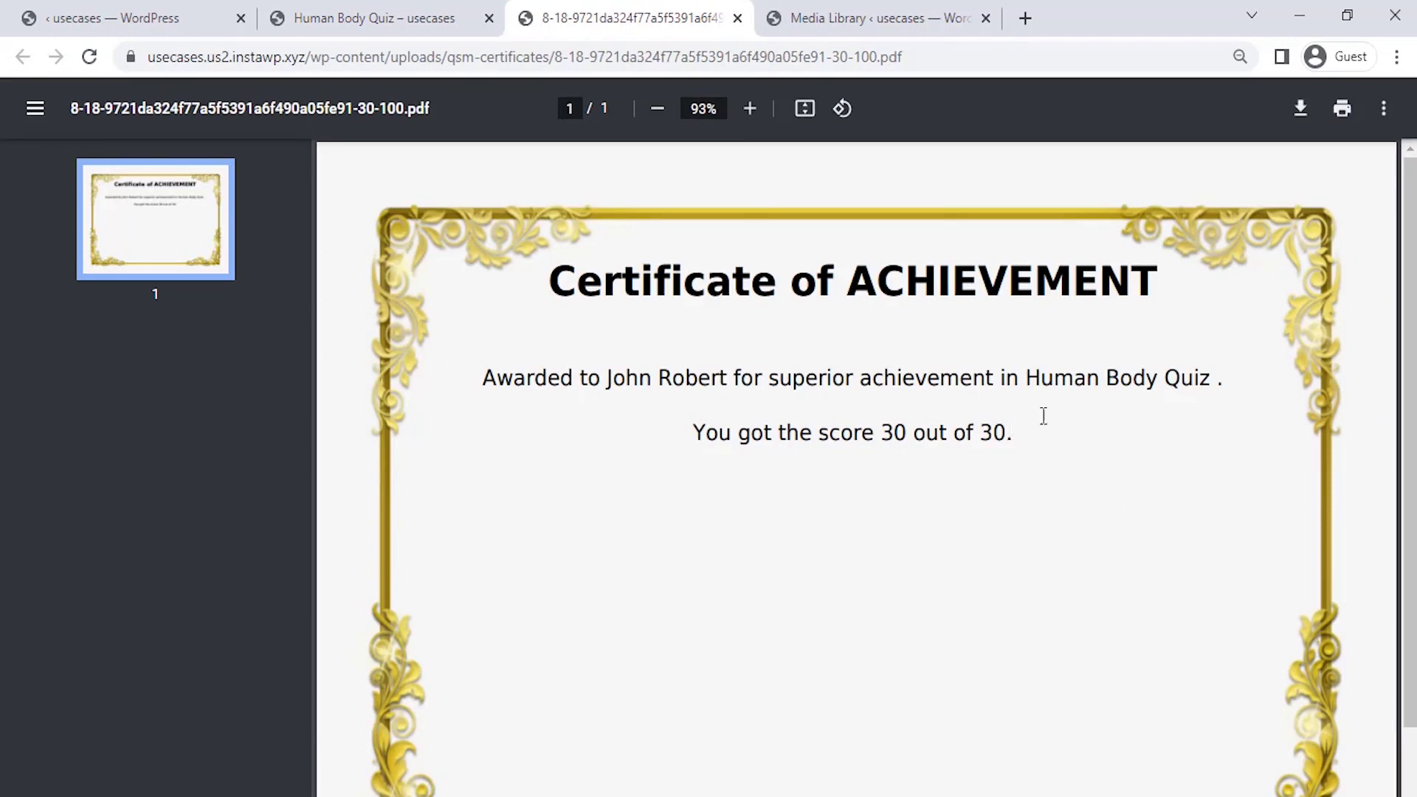
# - Scroll through the Certificate of ACHIEVEMENT PDF to check its gold border and score
pyautogui.scroll(-2, 856, 465)
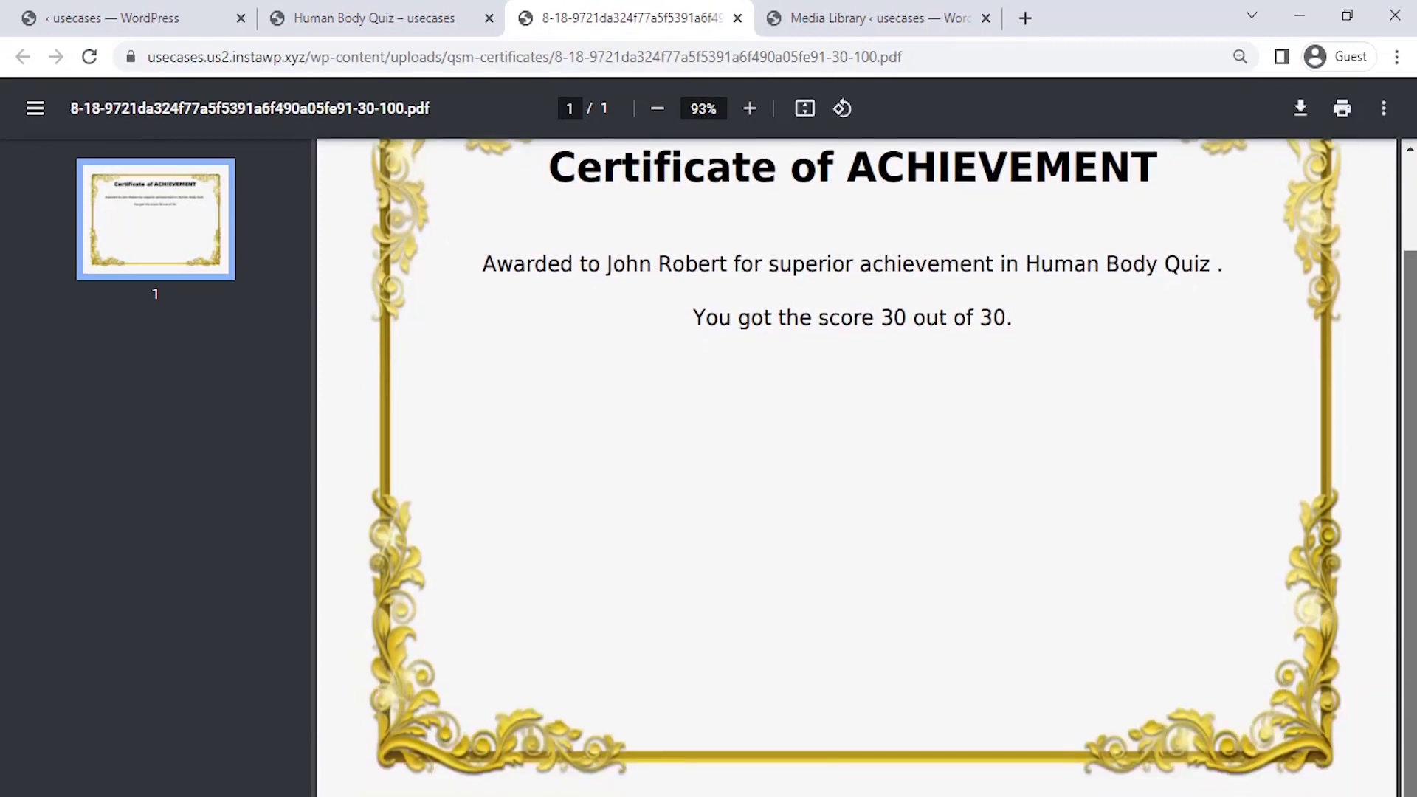
pyautogui.scroll(1, 856, 465)
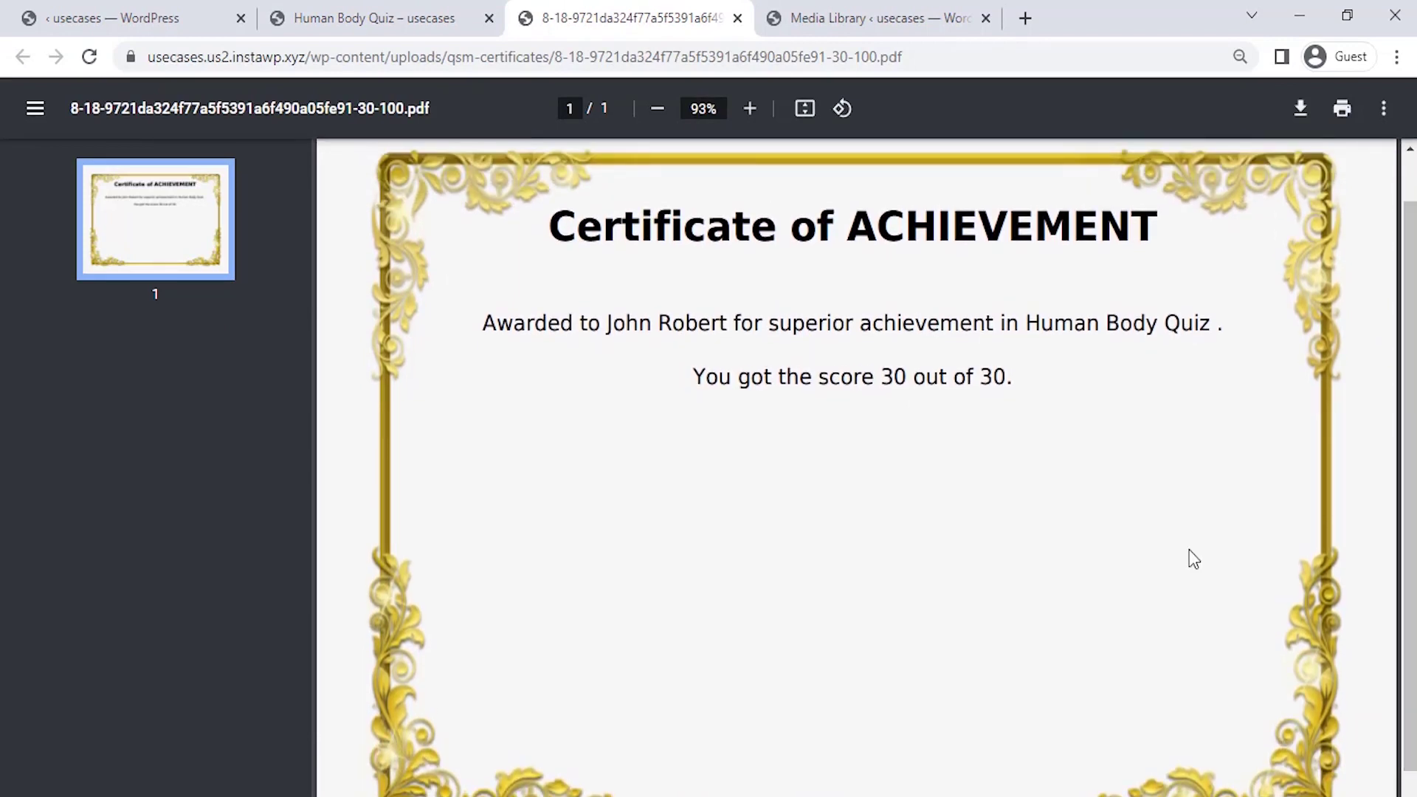